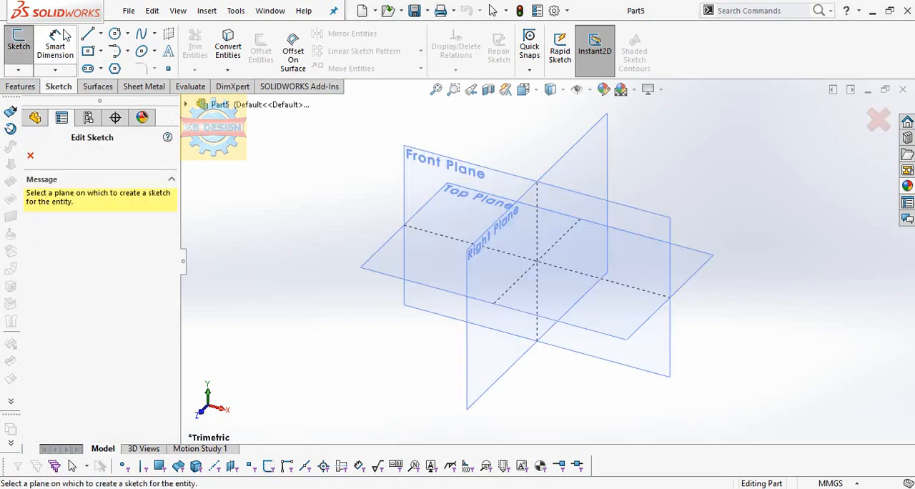
Start a sketch on the Front Plane and draw a corner rectangle whose left edge passes through the origin
left_click(409, 187)
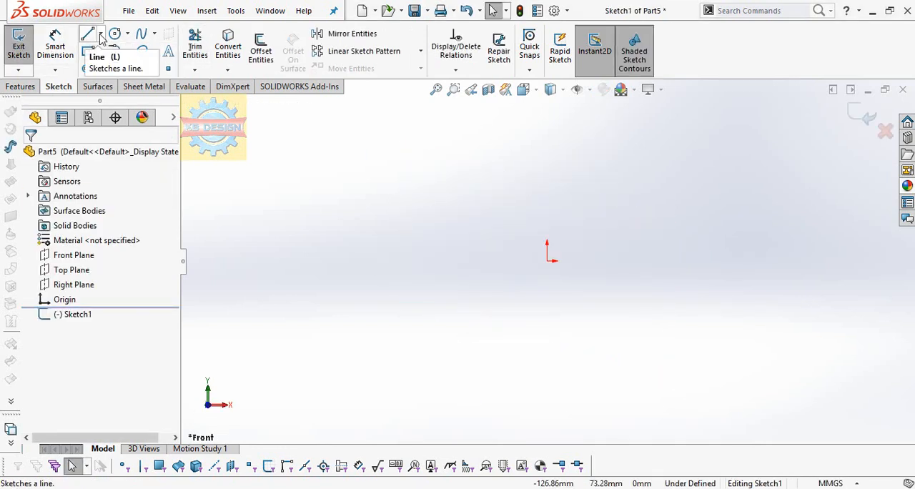
left_click(102, 53)
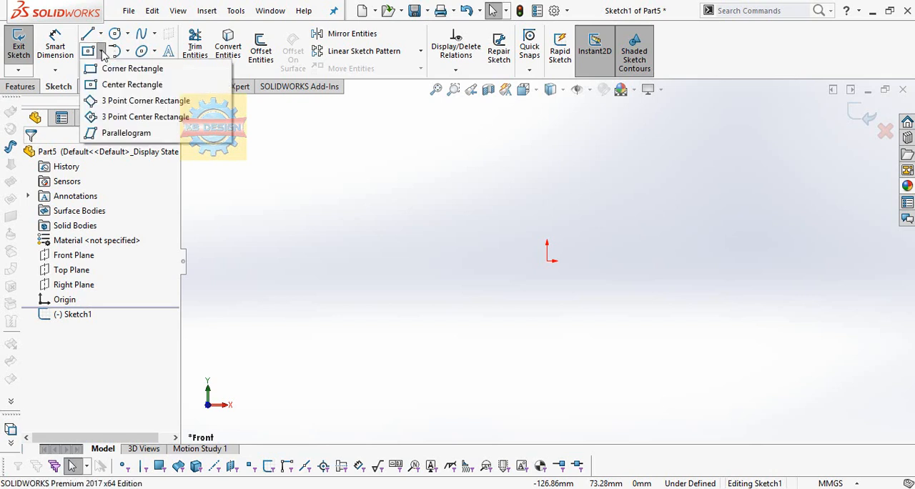
left_click(139, 59)
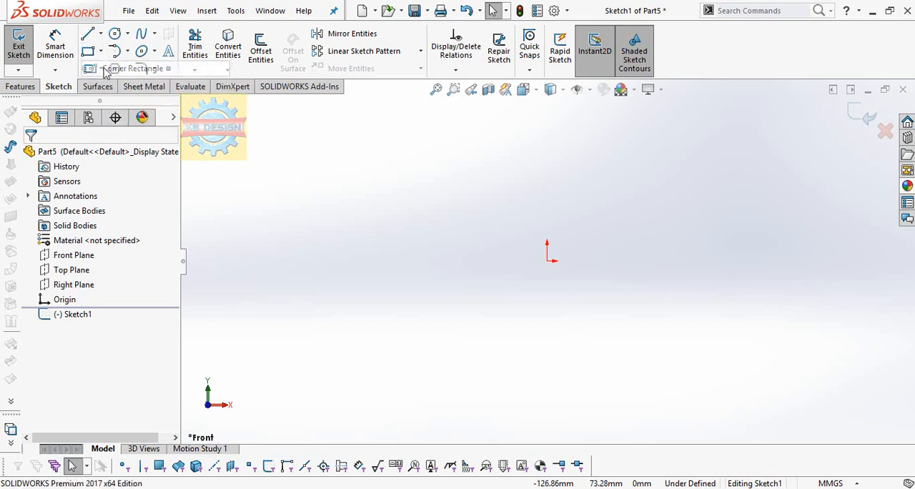
left_click(547, 306)
left_click(732, 196)
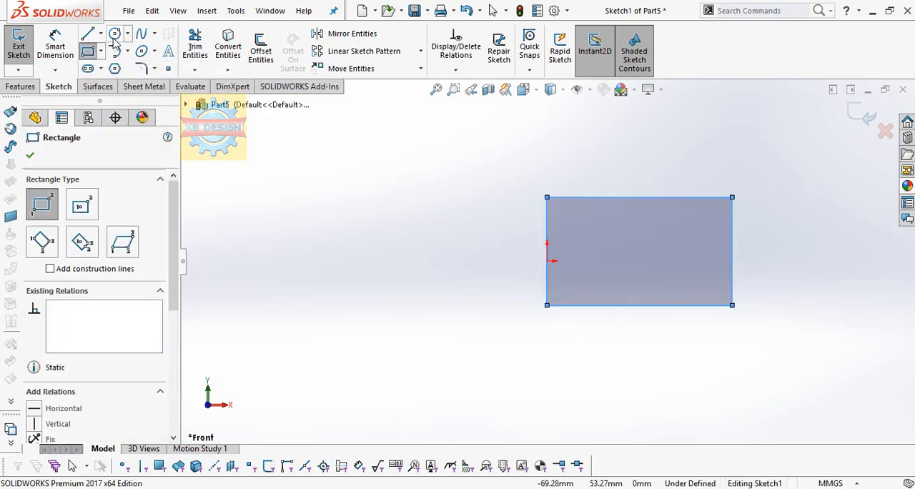
Sketch a horizontal centerline about 115 mm long from the origin to beyond the rectangle's right edge
left_click(100, 34)
left_click(100, 67)
left_click(547, 261)
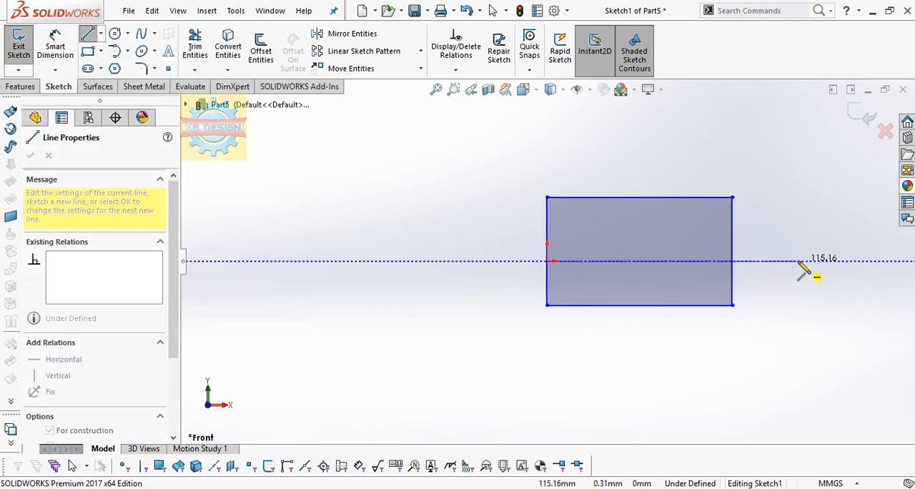
left_click(798, 260)
Make the rectangle's upper and lower edges symmetric about the horizontal centerline
left_click(455, 70)
left_click(461, 100)
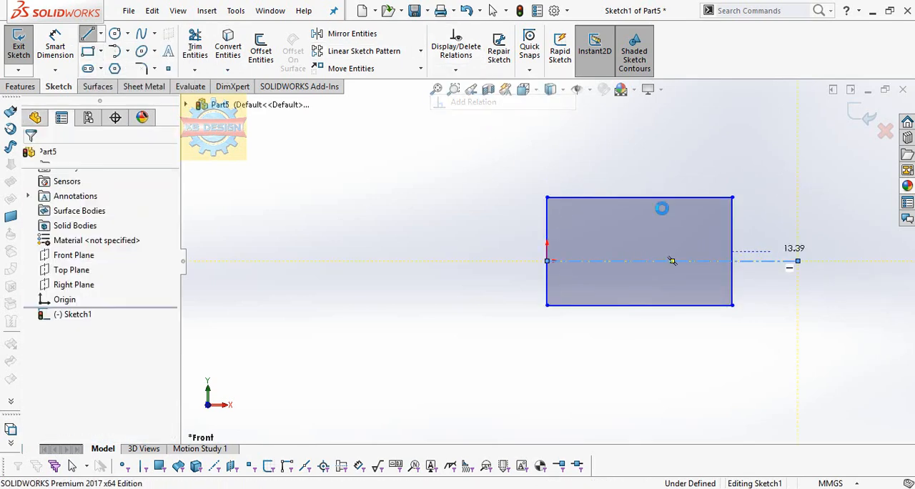
left_click(648, 197)
left_click(582, 305)
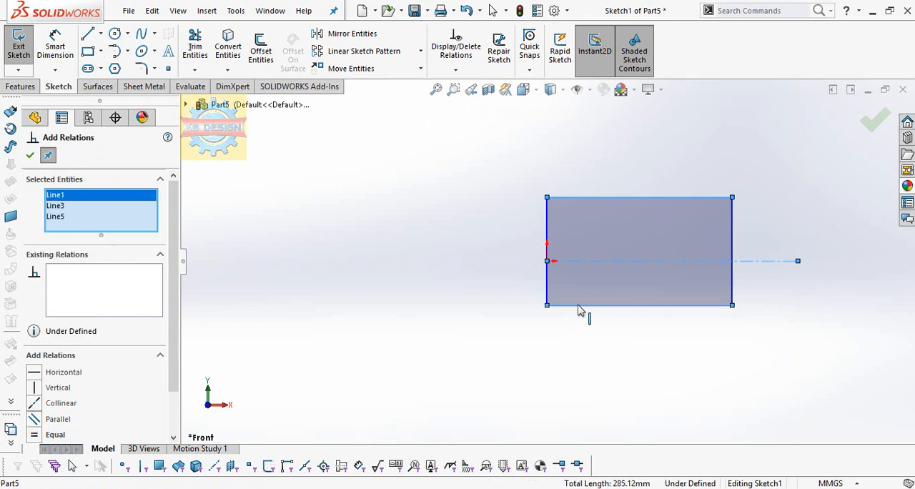
scroll(45, 403, "down", 2)
left_click(29, 156)
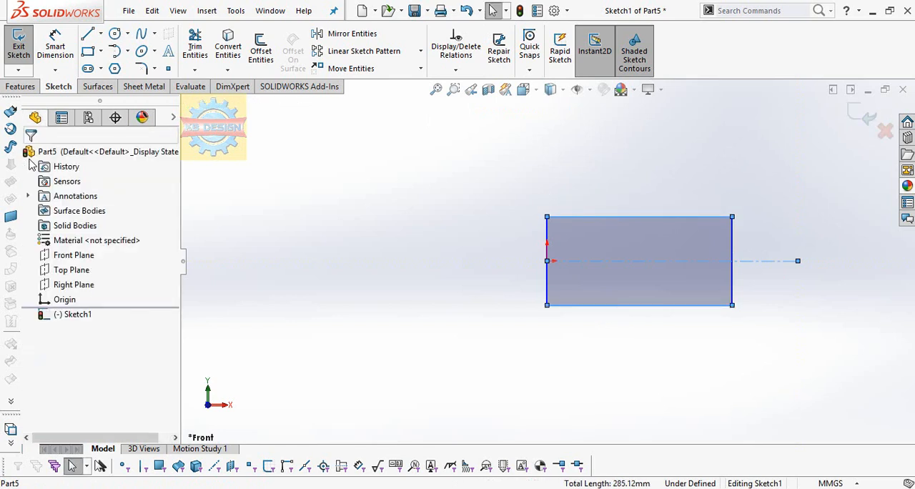
Dimension the rectangle's left edge at 66.5 mm
left_click(55, 46)
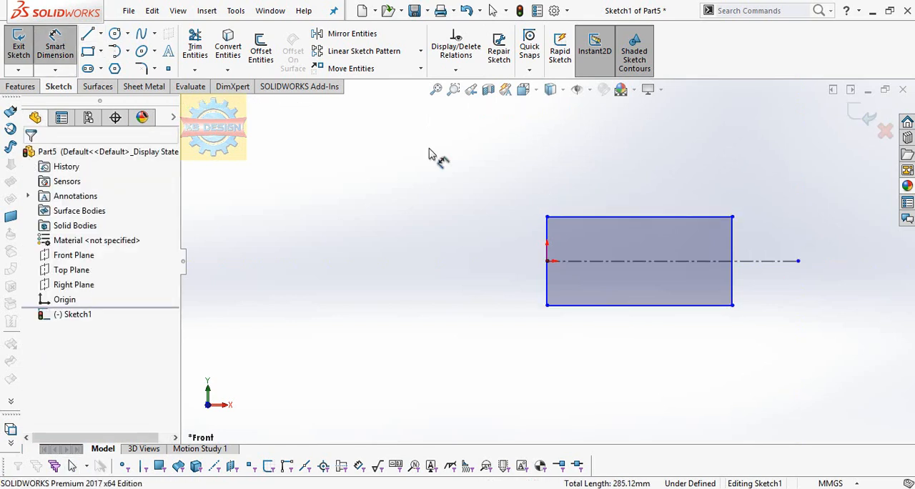
left_click(547, 240)
left_click(468, 239)
type("66.5")
key("Return")
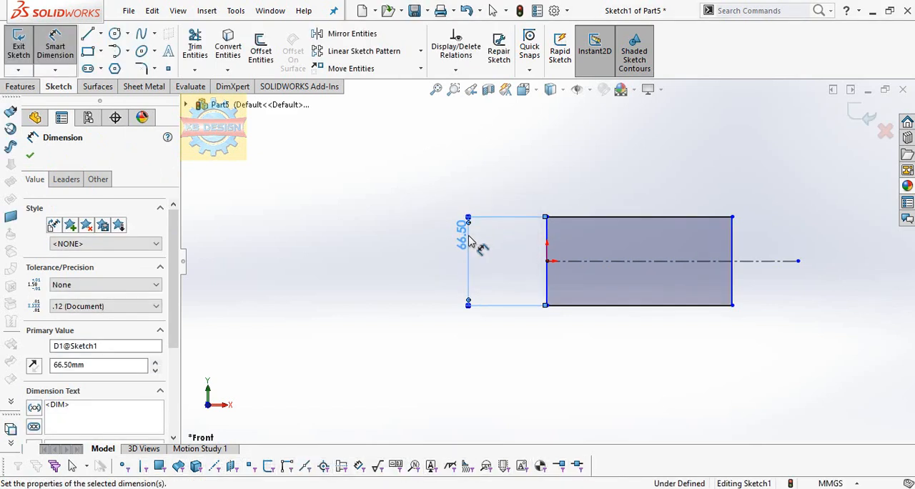
Sketch a horizontal line about 76 mm long from the rectangle's left edge, continue it down to the centerline, and make the second line vertical
left_click(88, 34)
scroll(616, 230, "down", 2)
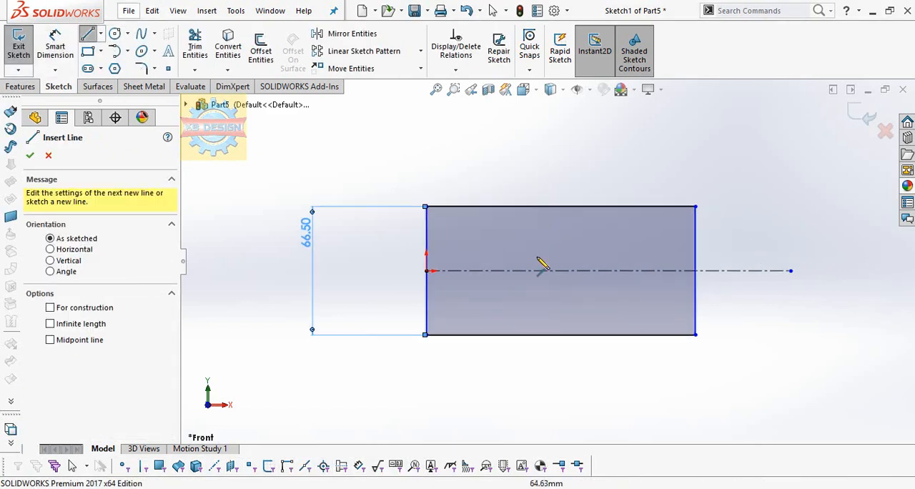
left_click(426, 233)
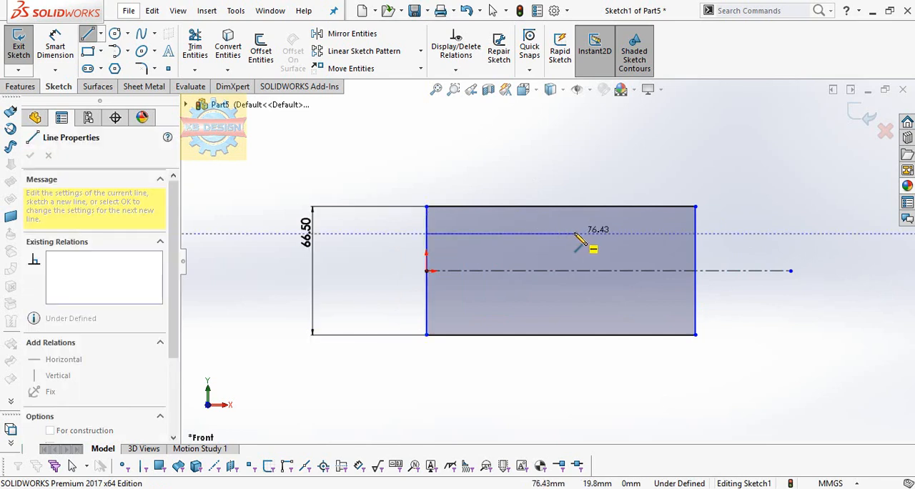
left_click(574, 233)
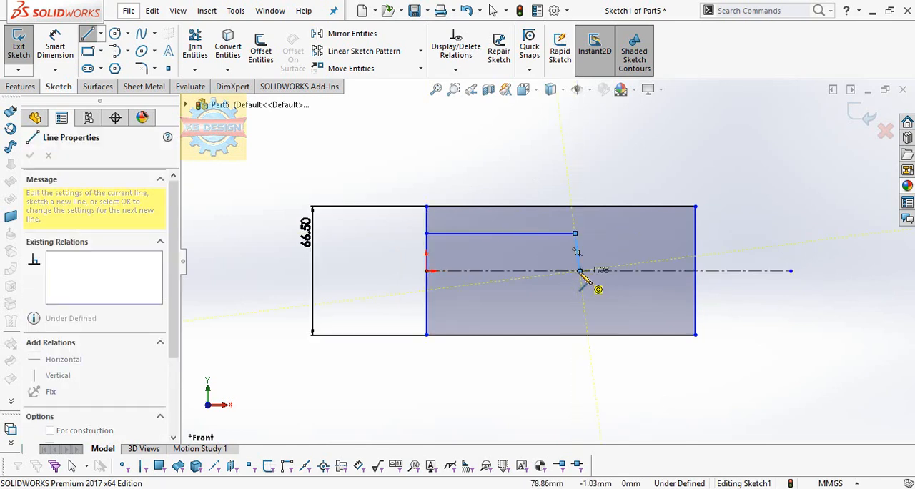
left_click(579, 270)
key("Escape")
left_click(577, 252)
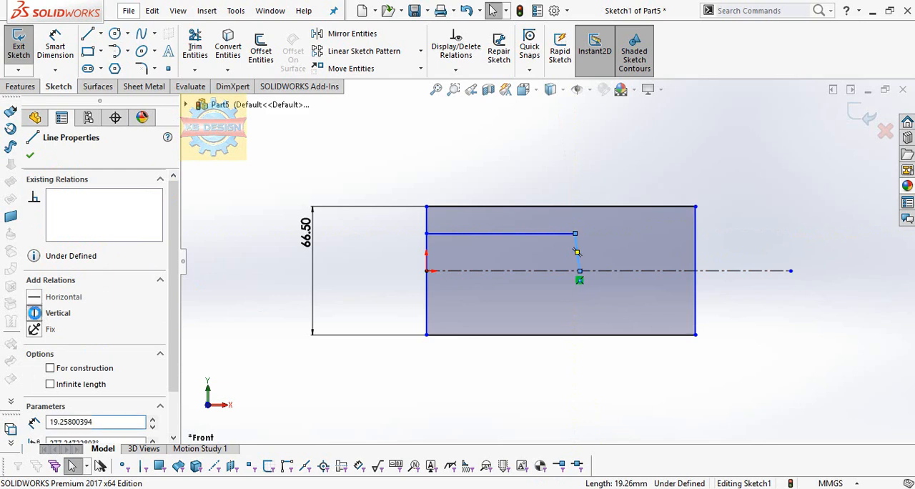
left_click(34, 312)
left_click(88, 34)
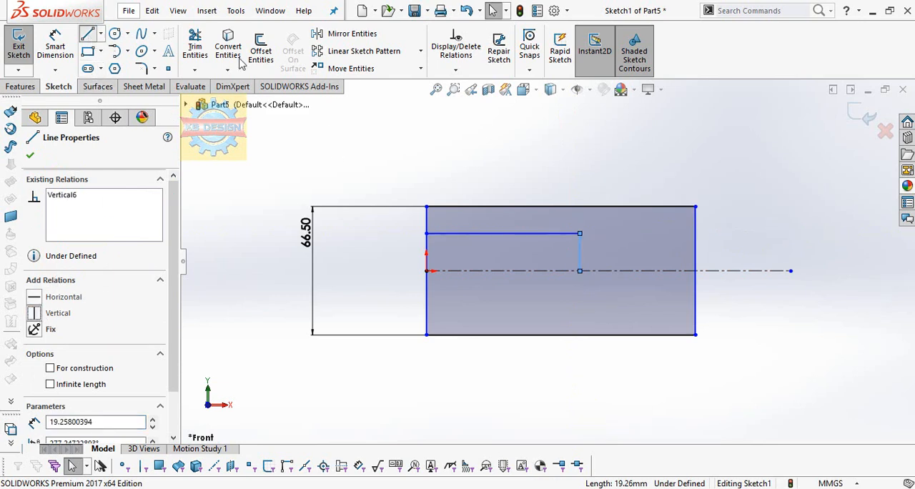
left_click(628, 206)
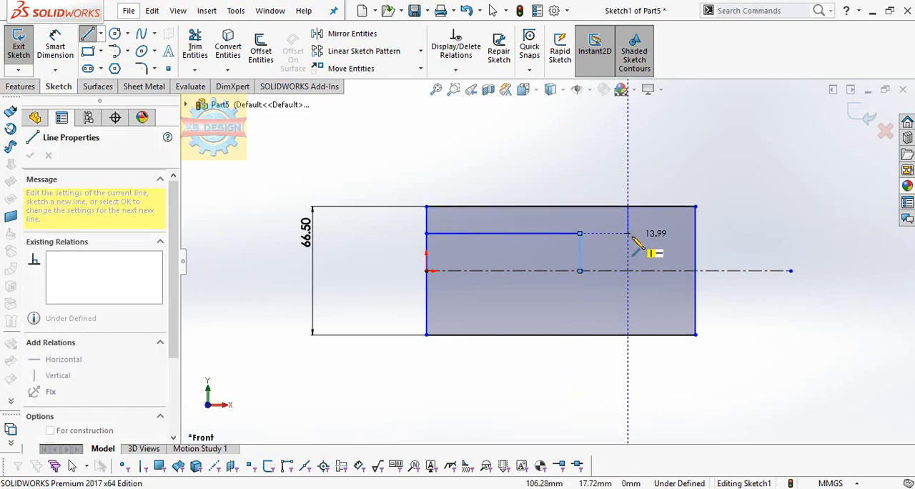
key("Escape")
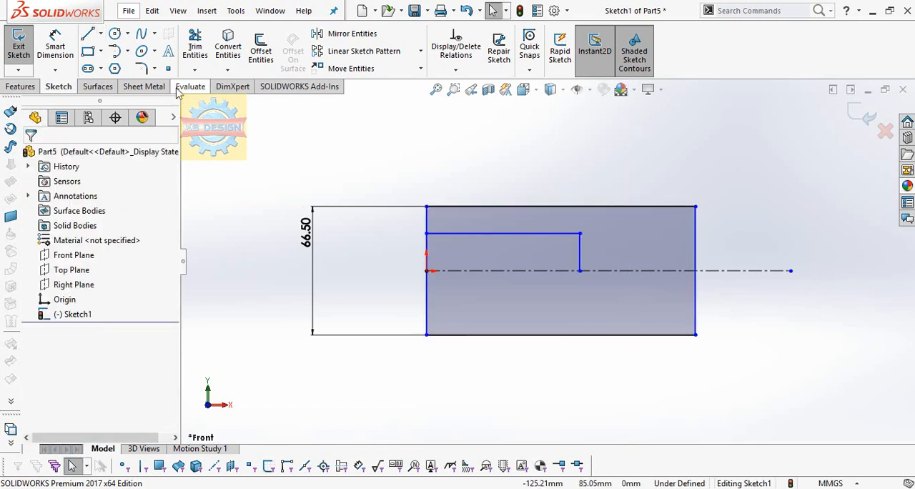
Sketch a vertical centerline across the rectangle near its left edge, extending beyond the upper and lower edges
left_click(100, 33)
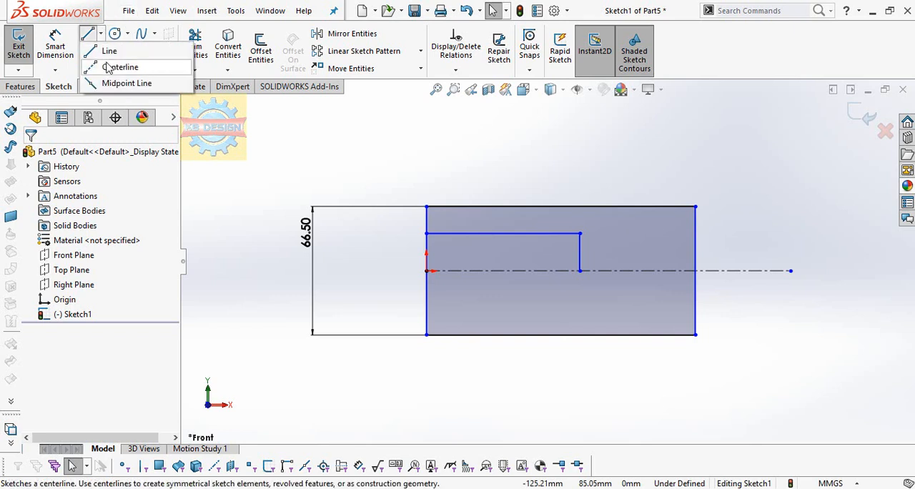
left_click(118, 66)
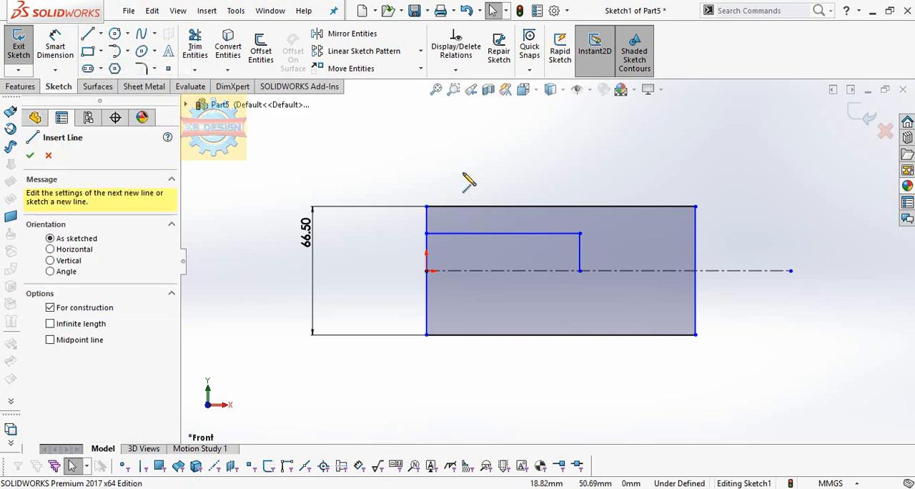
left_click(461, 378)
left_click(461, 162)
key("Escape")
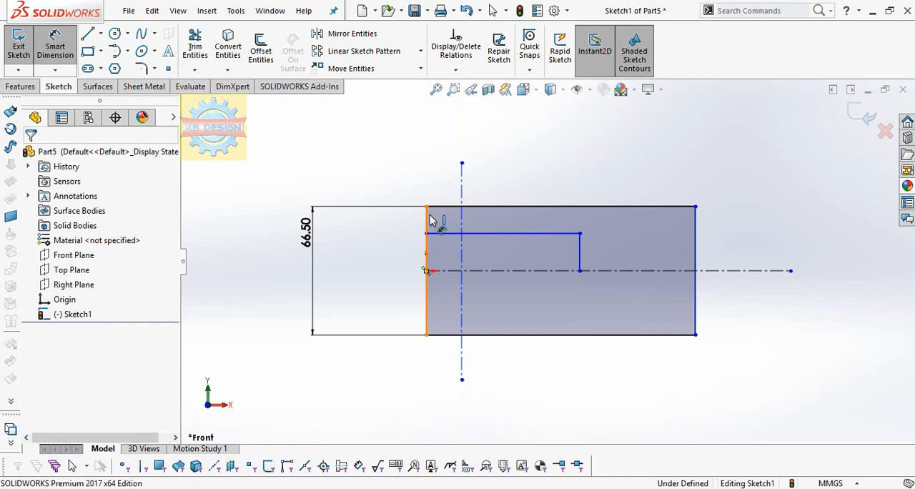
Set the distance between the rectangle's left edge and the vertical centerline to 13 mm
left_click(426, 217)
left_click(460, 161)
left_click(460, 154)
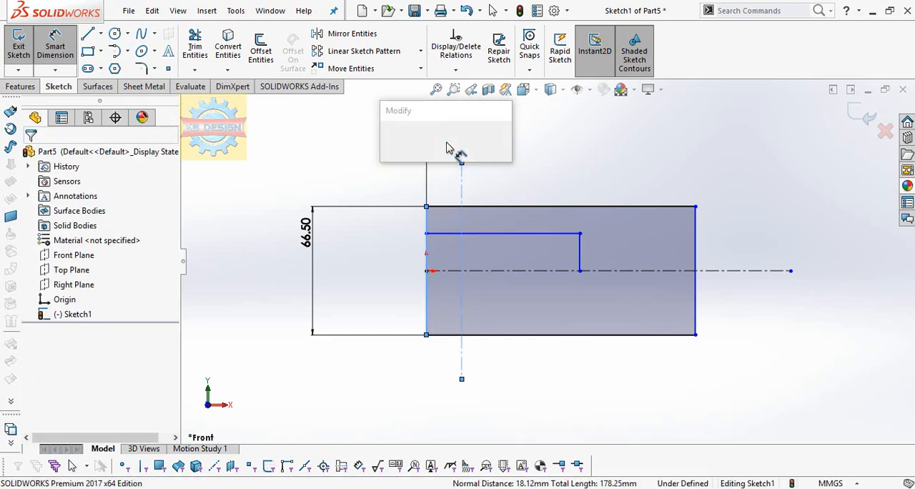
key("Return")
Set the distance from the vertical centerline to the rectangle's right edge to 60 mm
left_click(452, 184)
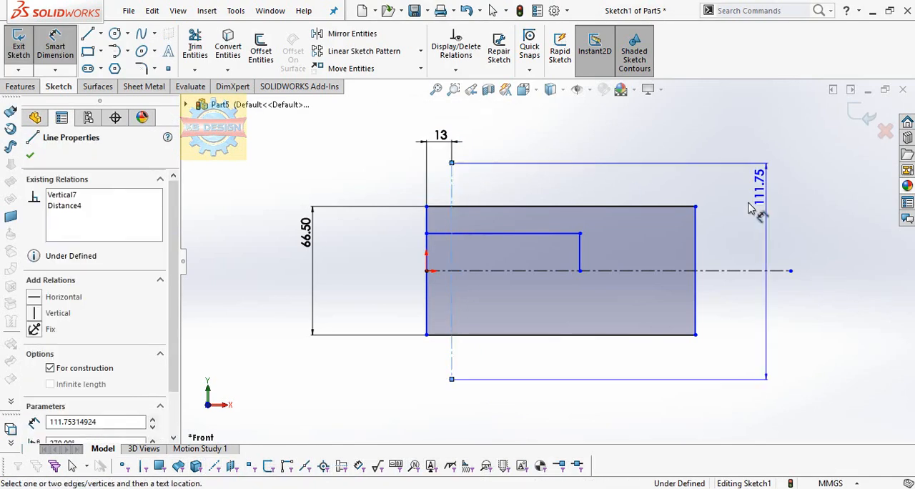
left_click(695, 236)
left_click(581, 142)
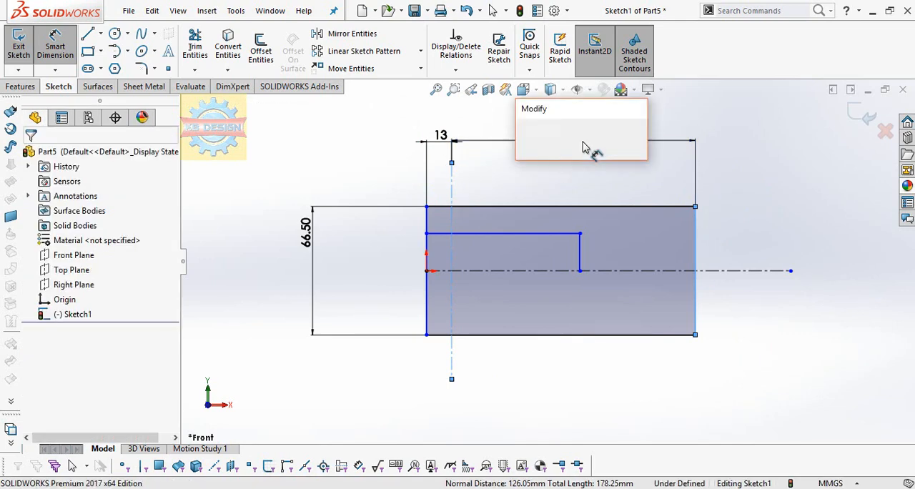
type("60")
key("Return")
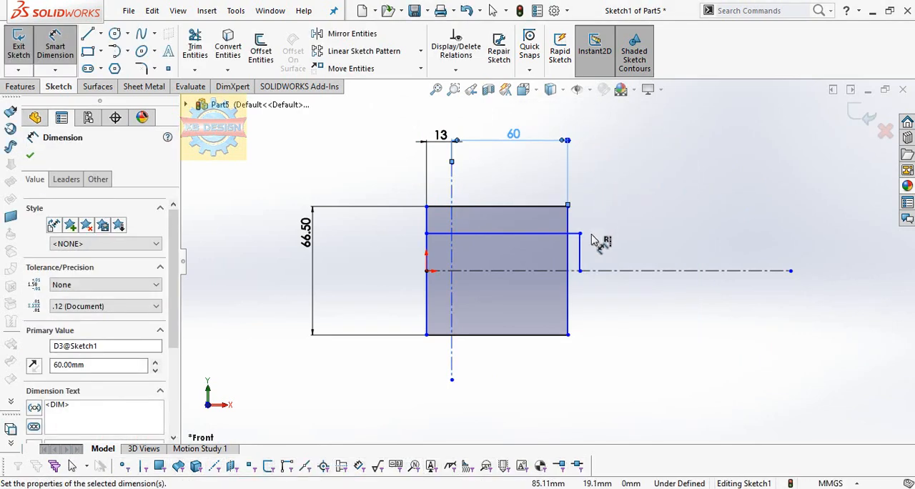
Remove the inner horizontal and vertical lines with Power trim
scroll(592, 241, "down", 3)
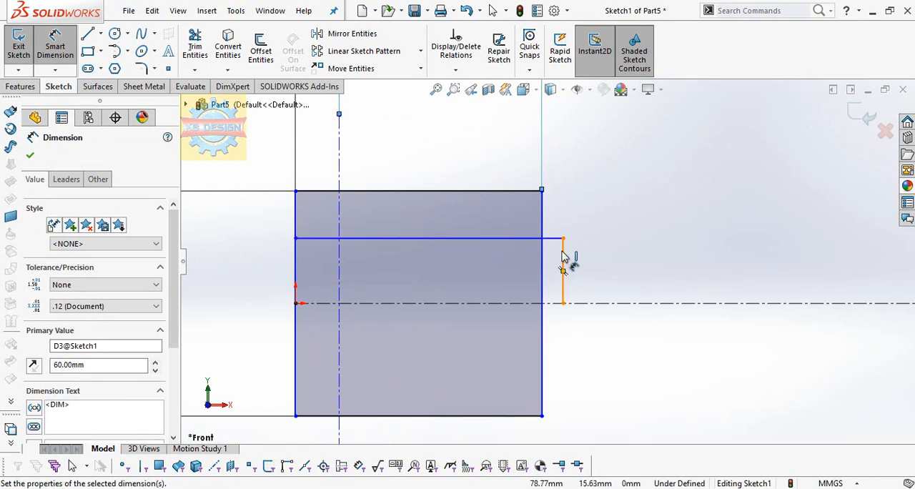
left_click(194, 46)
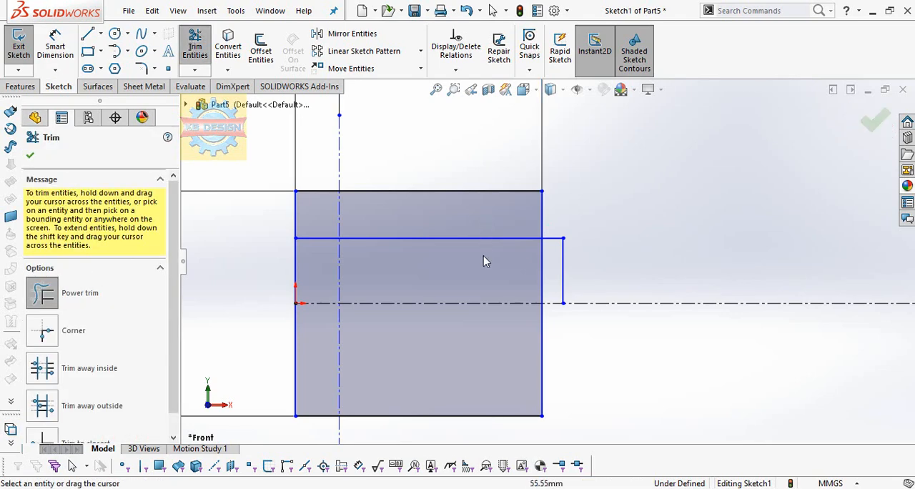
left_click_drag(569, 261, 572, 263)
left_click_drag(321, 219, 323, 249)
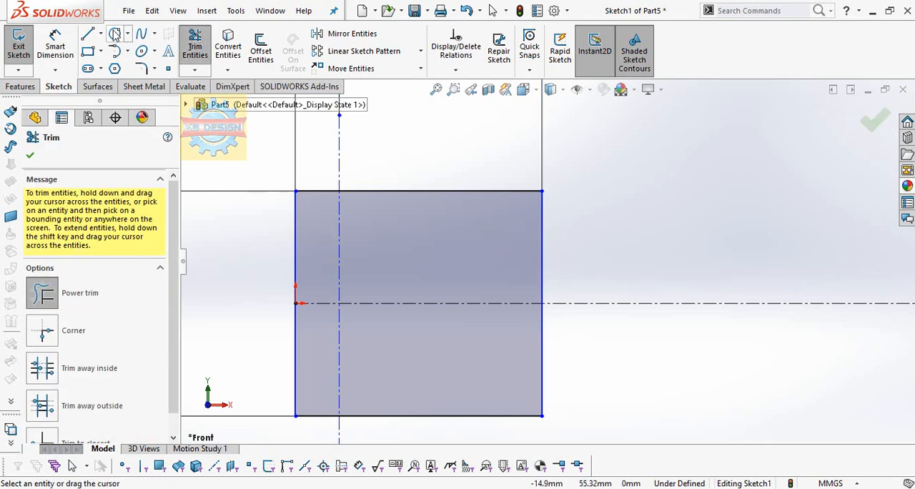
Sketch an inner line about 27 mm horizontally from the rectangle's left edge, continuing about 21 mm vertically down to the horizontal centerline
left_click(87, 34)
left_click(296, 235)
left_click(388, 232)
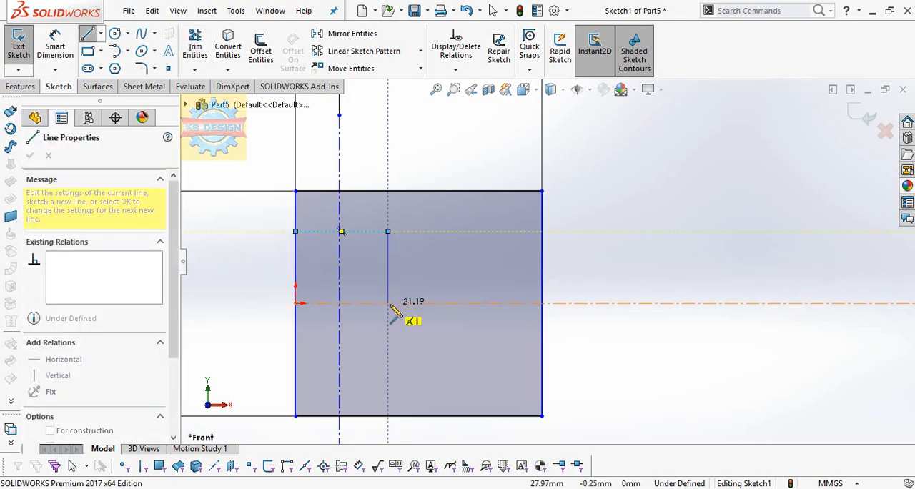
left_click(388, 303)
key("Escape")
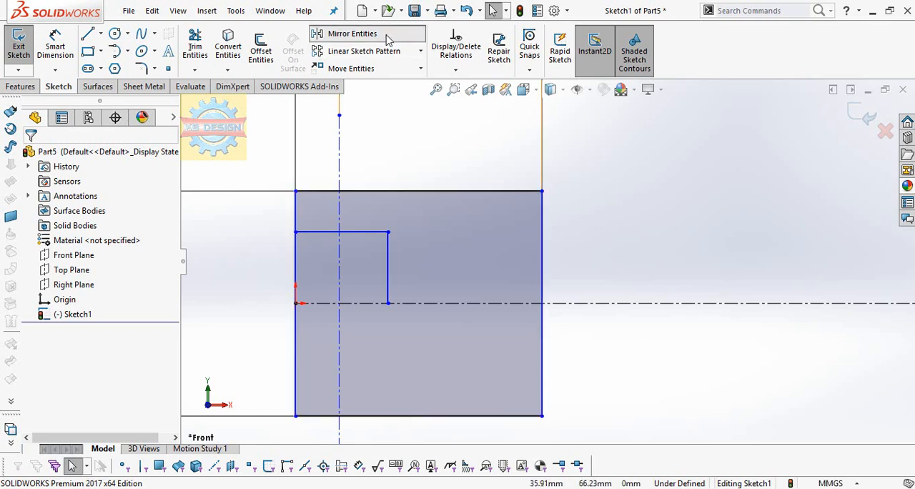
Mirror the two inner lines about the horizontal centerline, keeping the originals
left_click(352, 34)
left_click(366, 231)
left_click(388, 251)
left_click(108, 312)
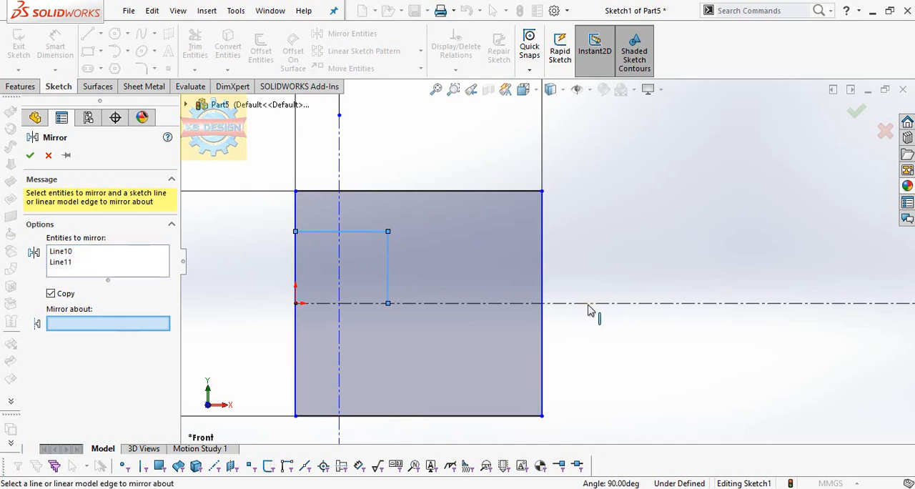
left_click(591, 303)
left_click(30, 156)
Set the distance between the inner profile's upper and lower lines to 41 mm
left_click(55, 47)
left_click(355, 374)
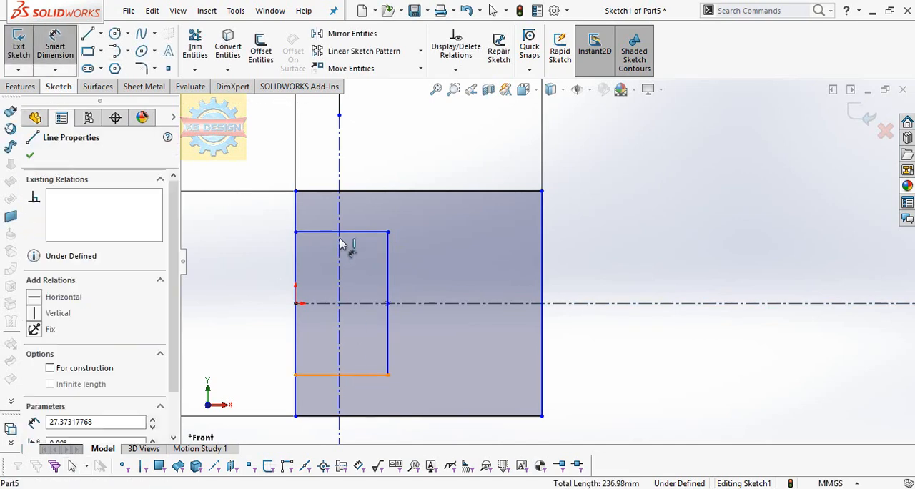
left_click(327, 231)
left_click(230, 305)
type("41")
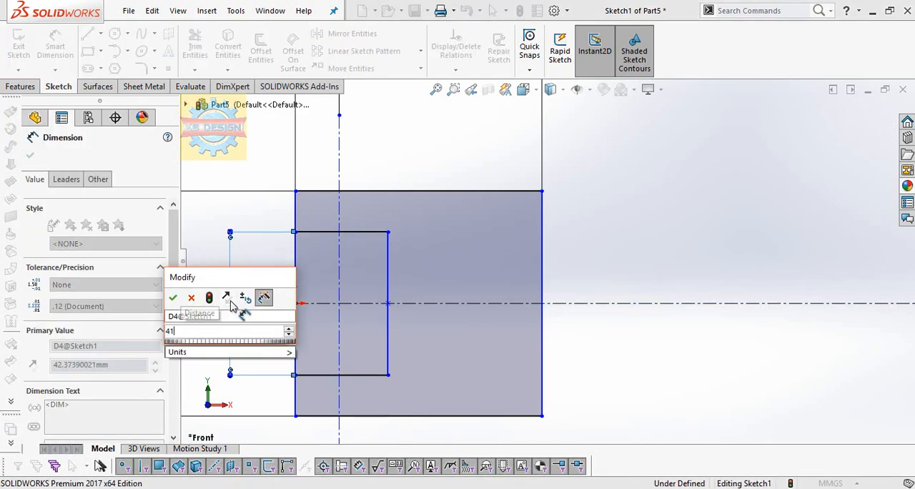
key("Return")
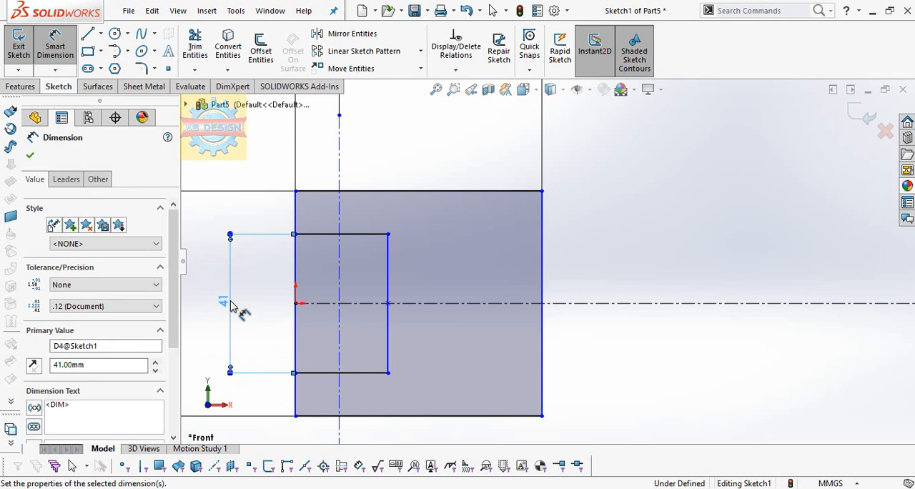
Set the distance from the vertical centerline to the inner profile's right edge to 28.5 mm
left_click(387, 286)
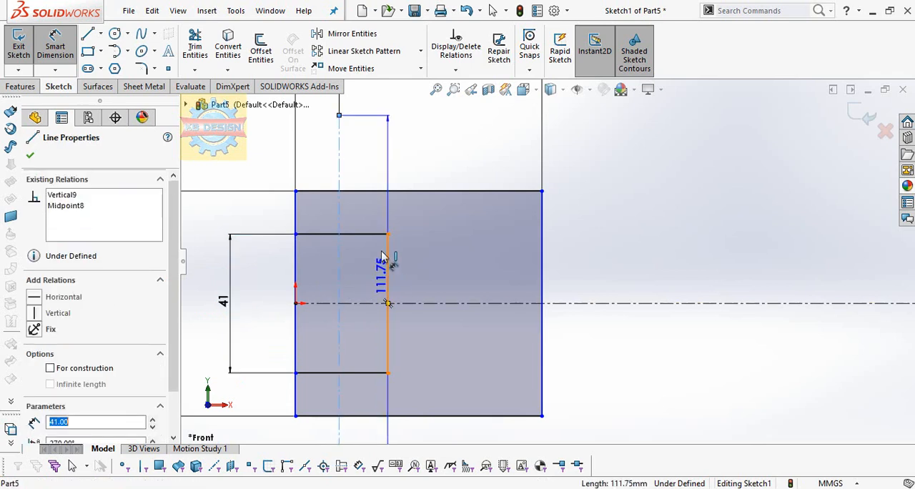
left_click(369, 161)
type("28.5")
key("Return")
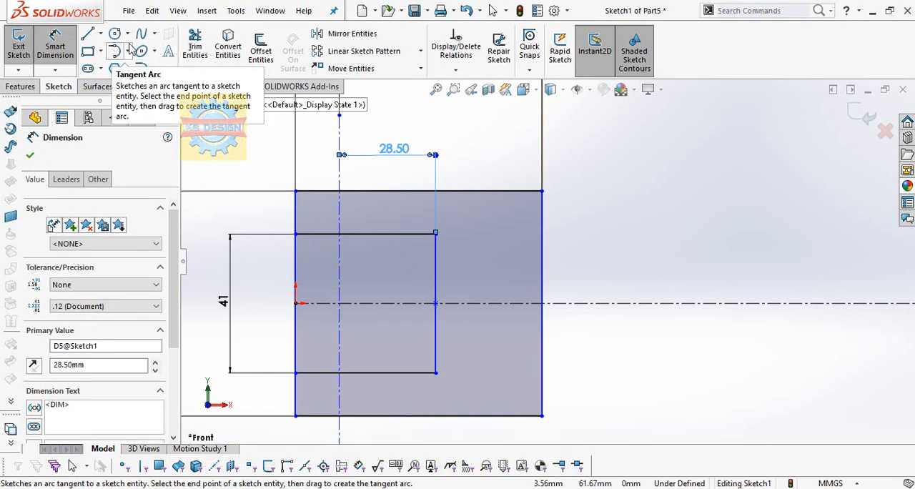
Fillet the inner profile's two right corners at 12.5 mm radius and trim the outer left edge between the inner horizontal lines
left_click(141, 69)
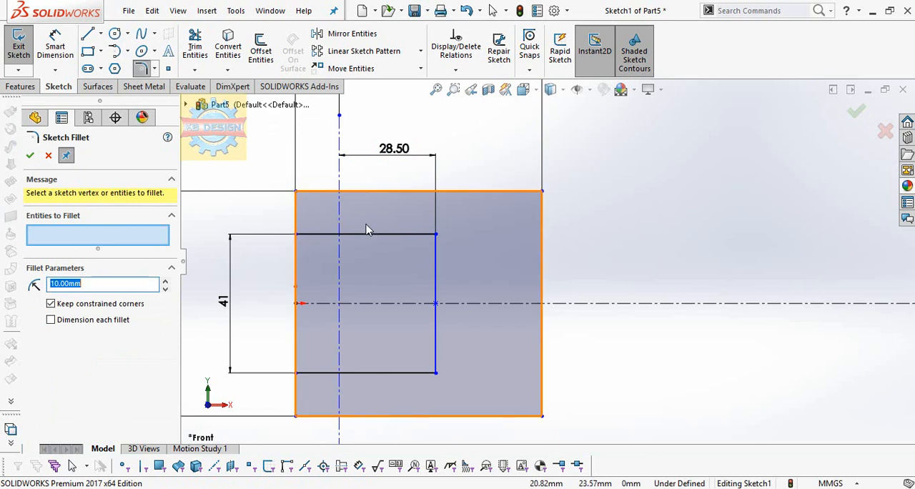
left_click(436, 372)
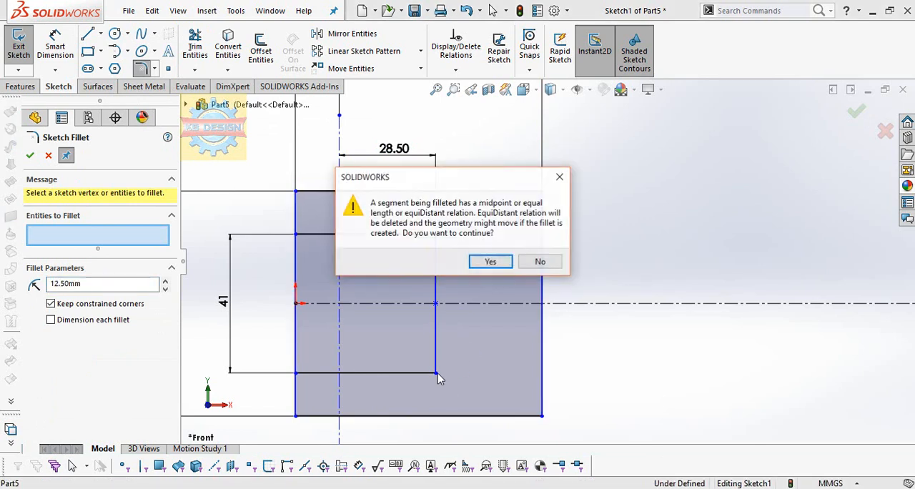
left_click(477, 264)
left_click(438, 372)
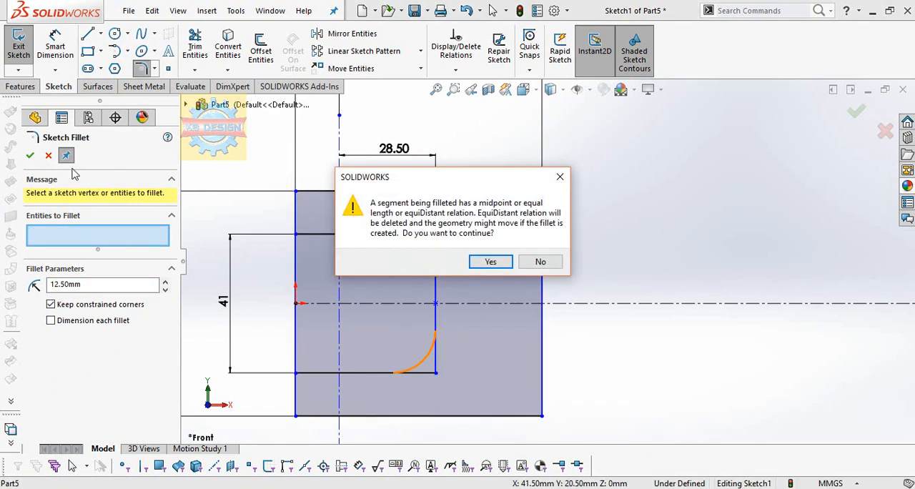
left_click(490, 261)
left_click(30, 155)
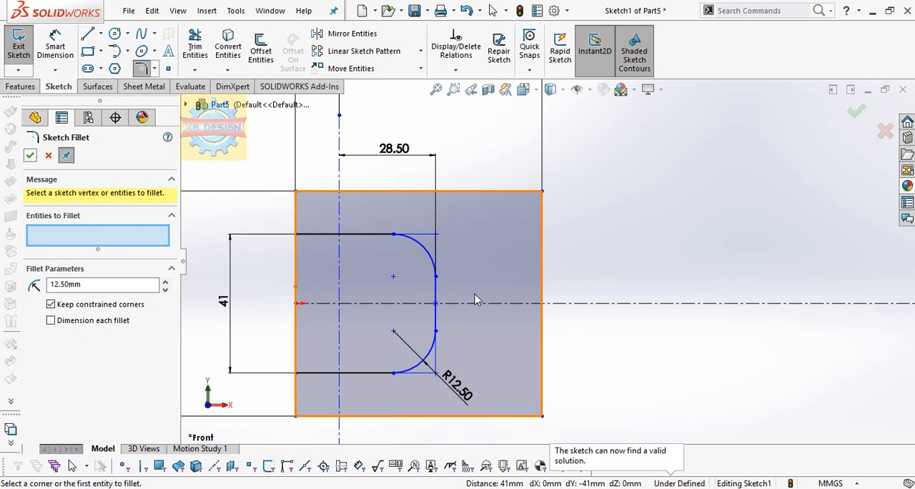
left_click(195, 45)
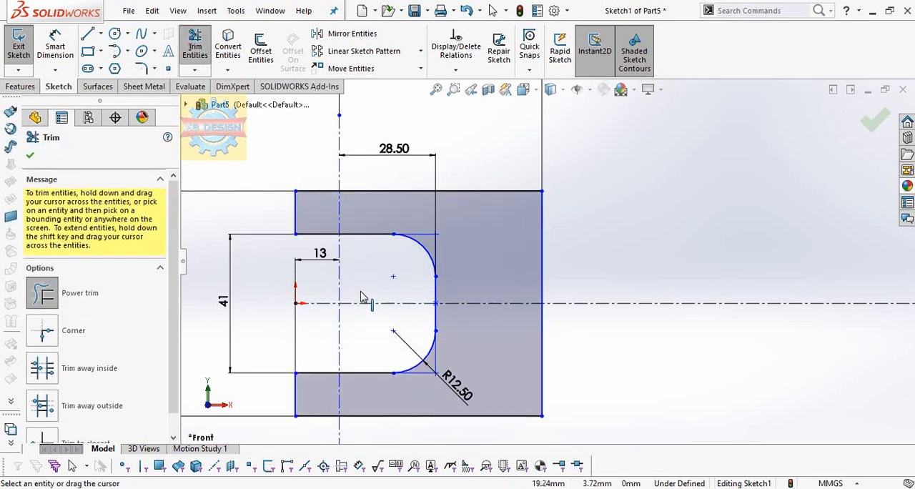
Sketch a tangent arc of about 22 mm radius outward from the outer profile's upper-right corner
left_click(123, 53)
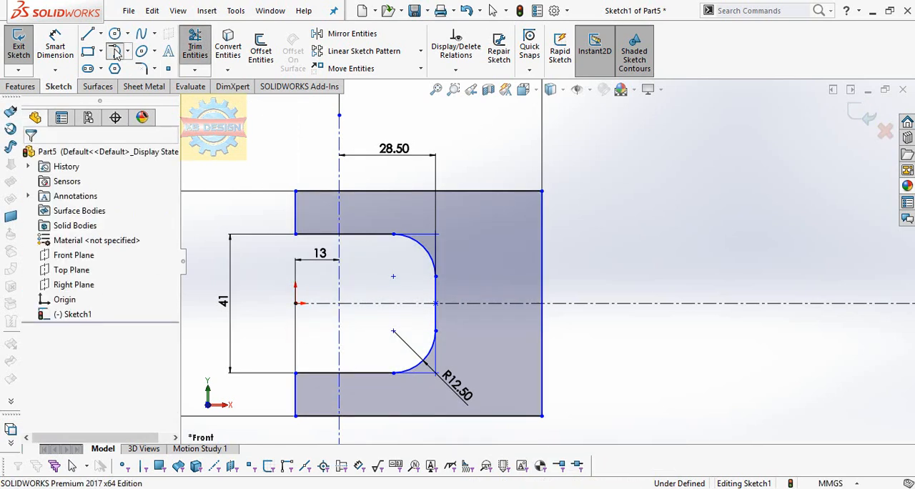
left_click(446, 195)
left_click(536, 247)
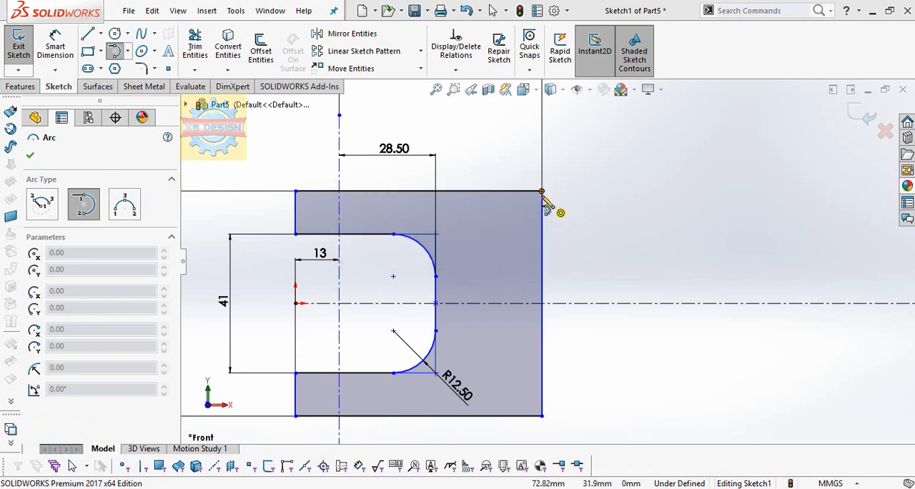
left_click(542, 191)
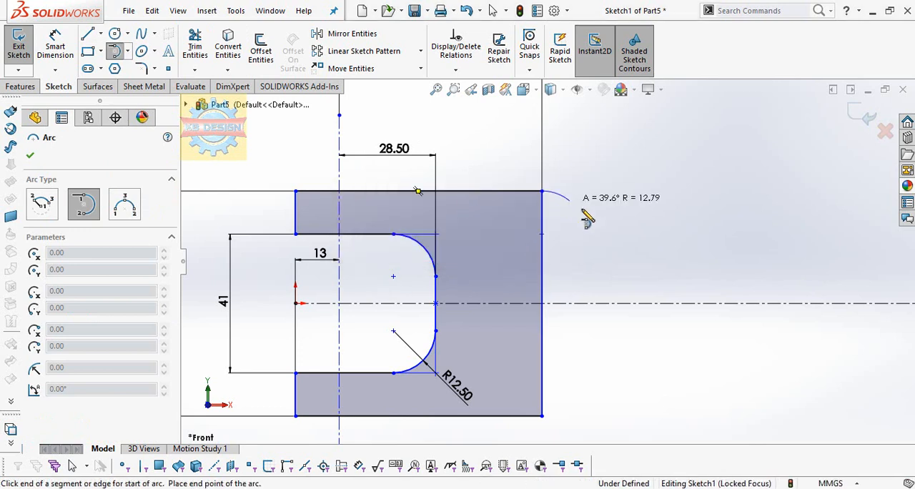
left_click(614, 241)
key("Escape")
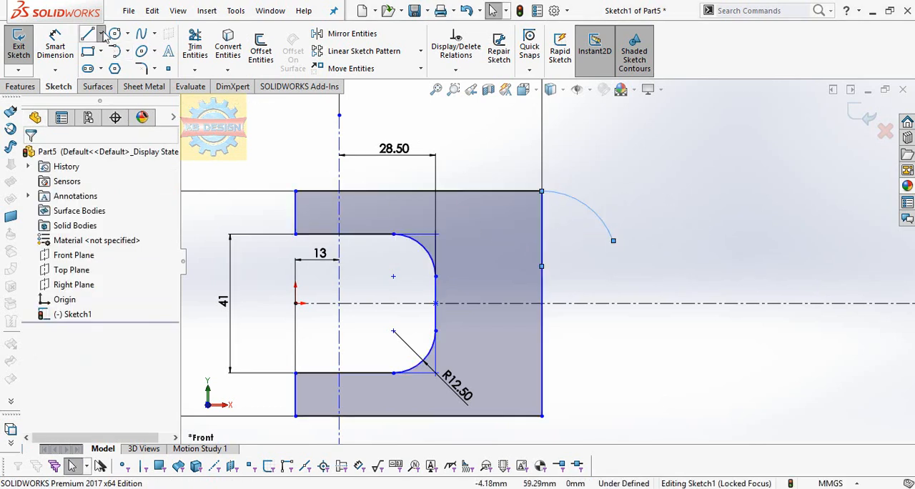
Sketch a vertical construction line about 17 mm long inside the inner profile, crossing the horizontal centerline
left_click(100, 34)
left_click(125, 61)
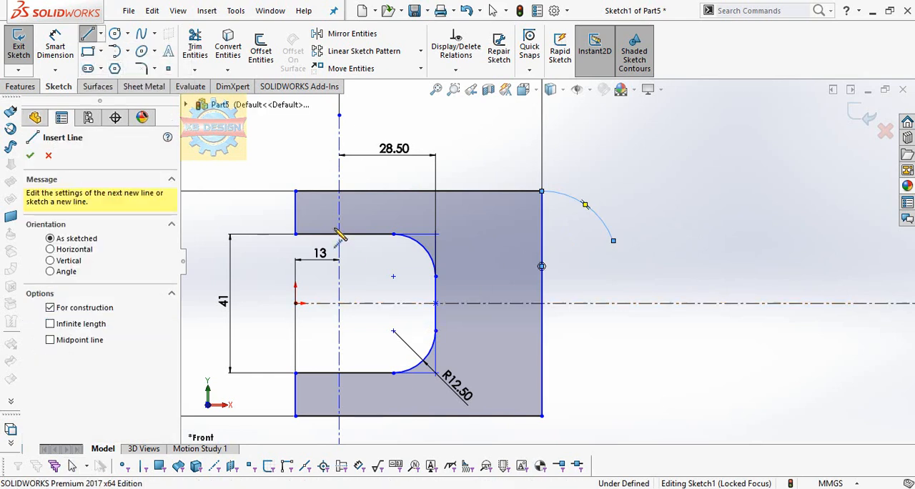
left_click(408, 317)
left_click(408, 259)
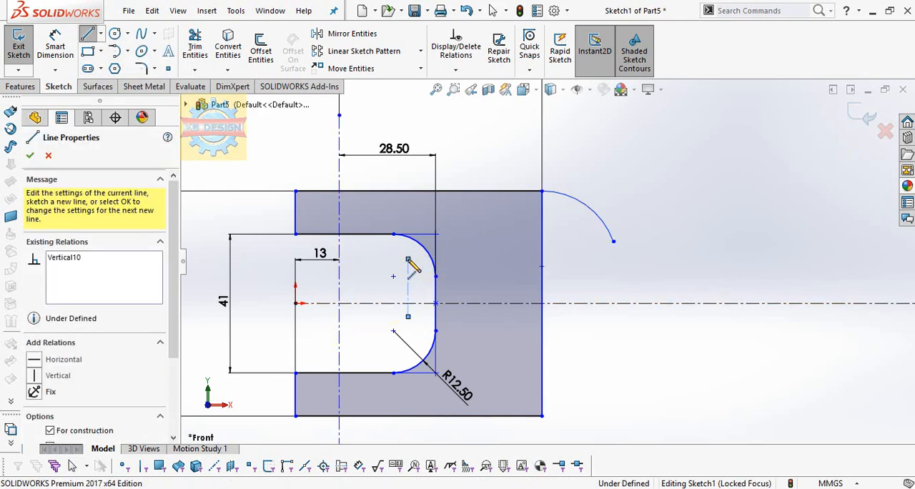
key("Escape")
left_click(409, 287)
Set the distance from the vertical centerline to the short vertical construction line to 19 mm
left_click(55, 46)
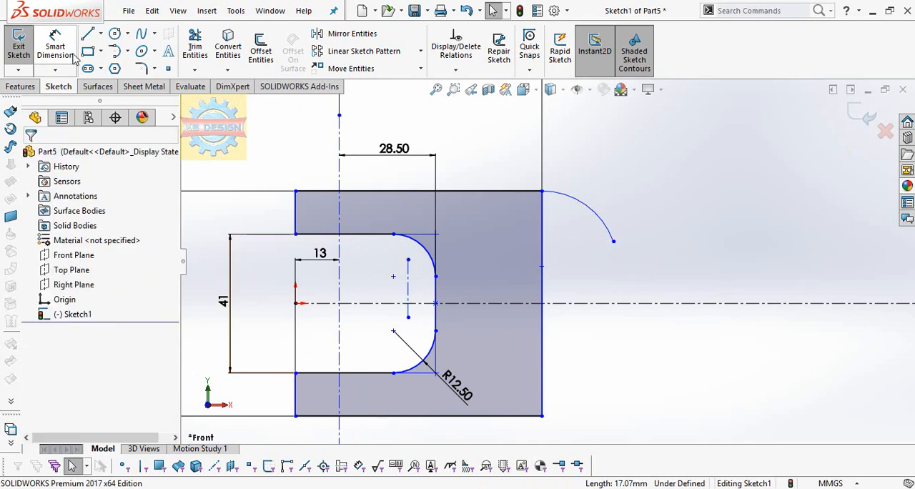
left_click(340, 282)
left_click(408, 286)
left_click(389, 177)
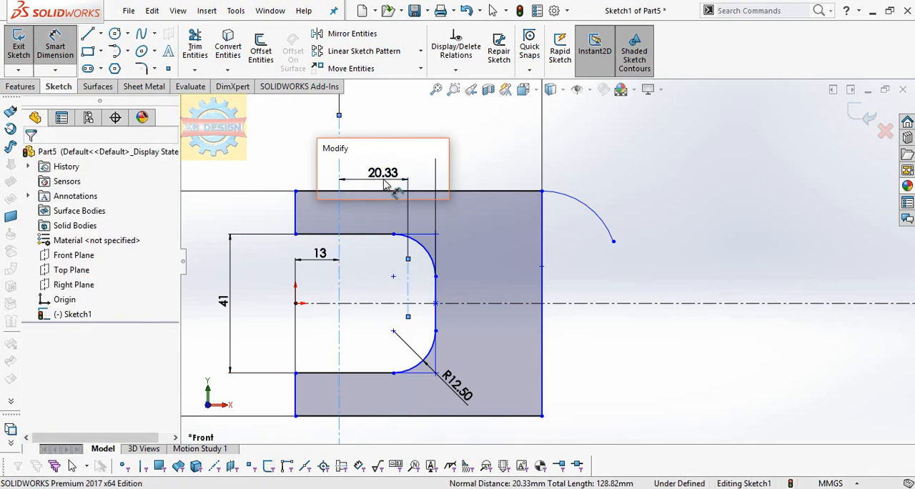
type("19")
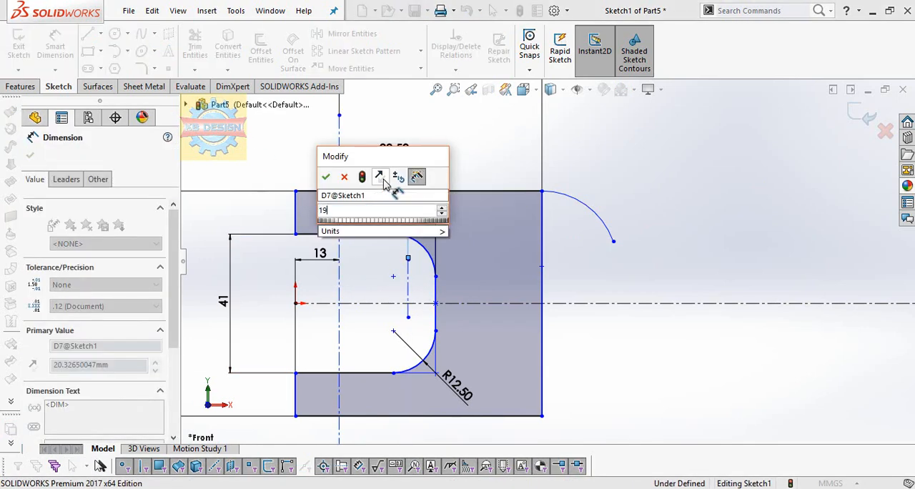
key("Return")
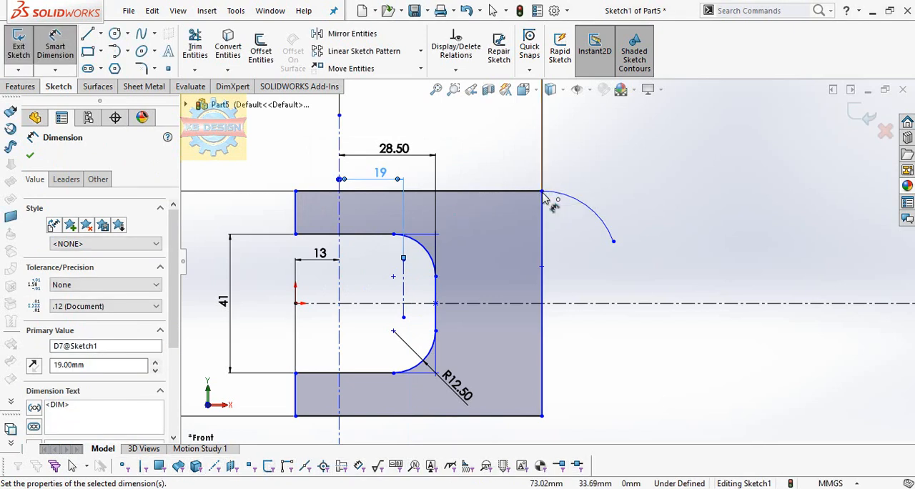
Sketch a short horizontal line inward from the outer right edge, about 14 mm above the horizontal centerline
left_click(543, 193)
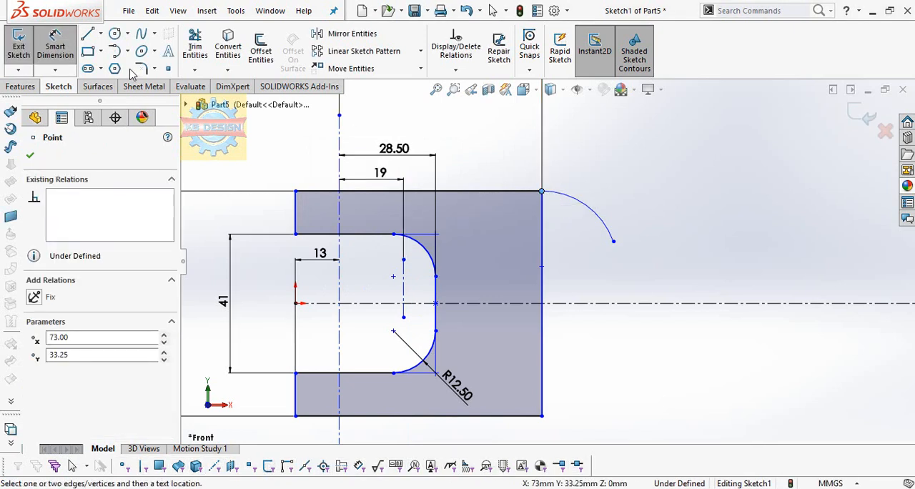
left_click(88, 33)
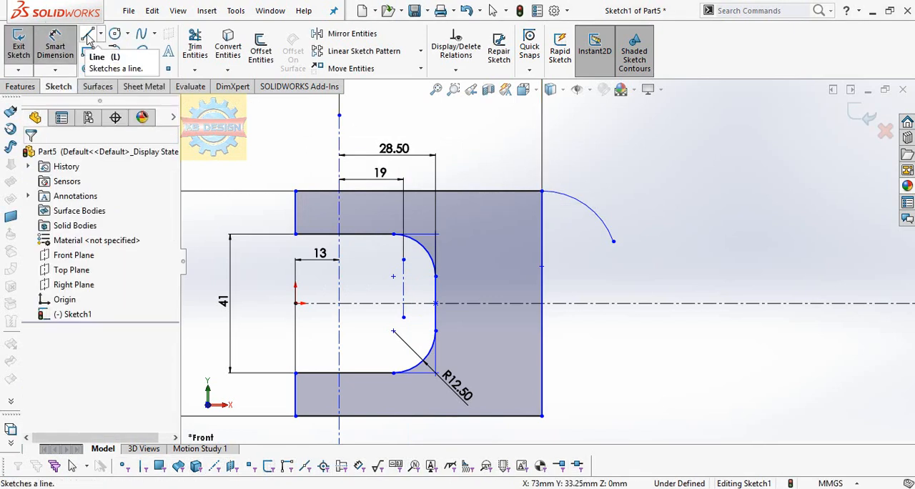
left_click(496, 255)
key("Escape")
Set the short horizontal line's height above the horizontal centerline to 17.5 mm
left_click(59, 35)
left_click(542, 255)
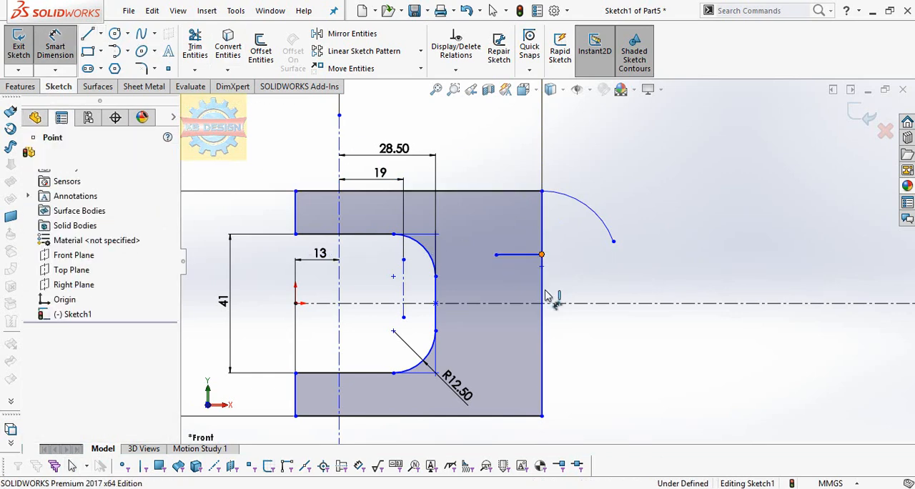
left_click(541, 304)
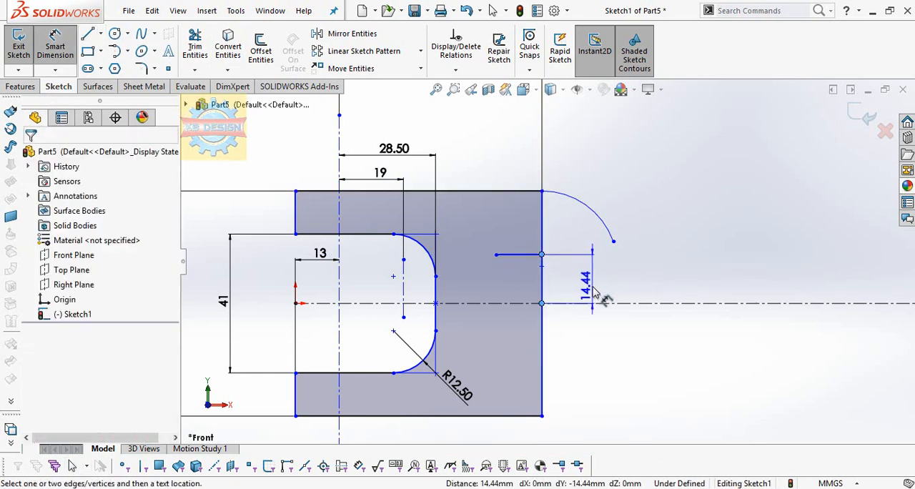
left_click(592, 293)
type("17.5")
key("Return")
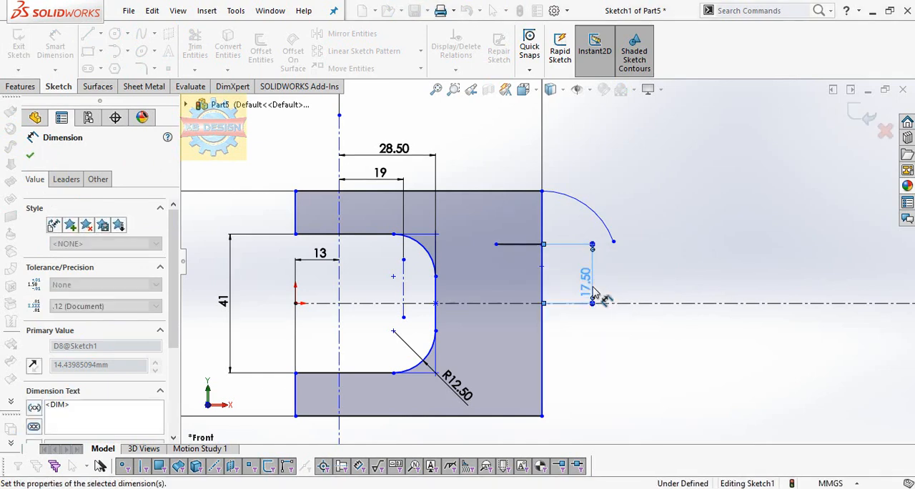
Sketch a vertical line from the short horizontal line's inner end up to the outer profile's top edge
key("l")
left_click(497, 244)
left_click(497, 192)
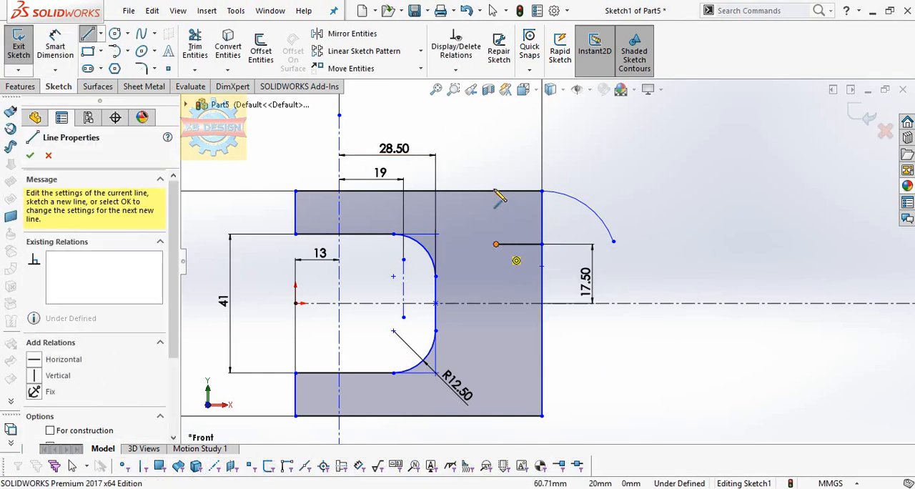
key("Escape")
Try to trim away the outer profile's upper-right corner and delete the tangent arc, undoing both changes
left_click(195, 47)
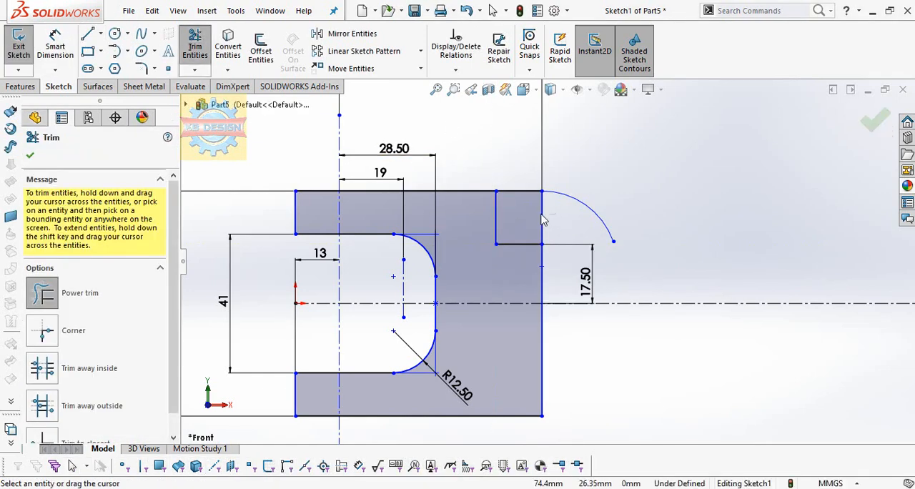
left_click_drag(549, 184, 537, 198)
key("Escape")
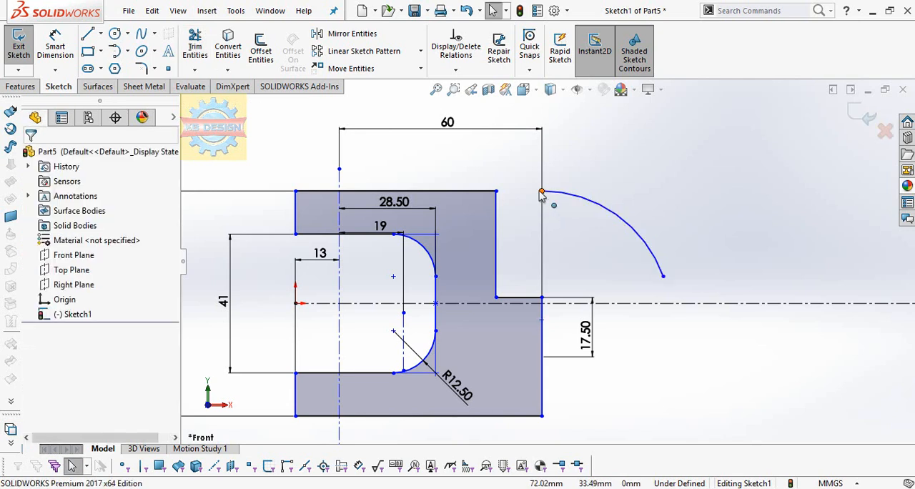
left_click(588, 205)
key("Delete")
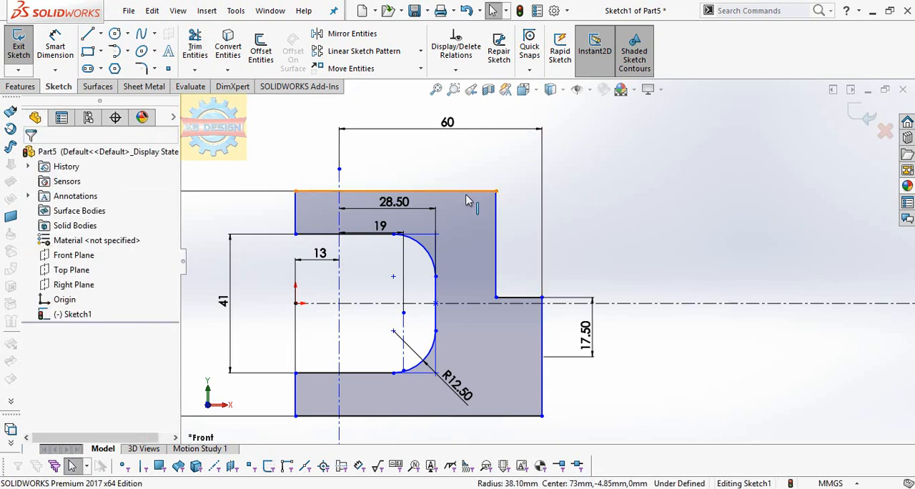
key("ctrl+z")
key("ctrl+z")
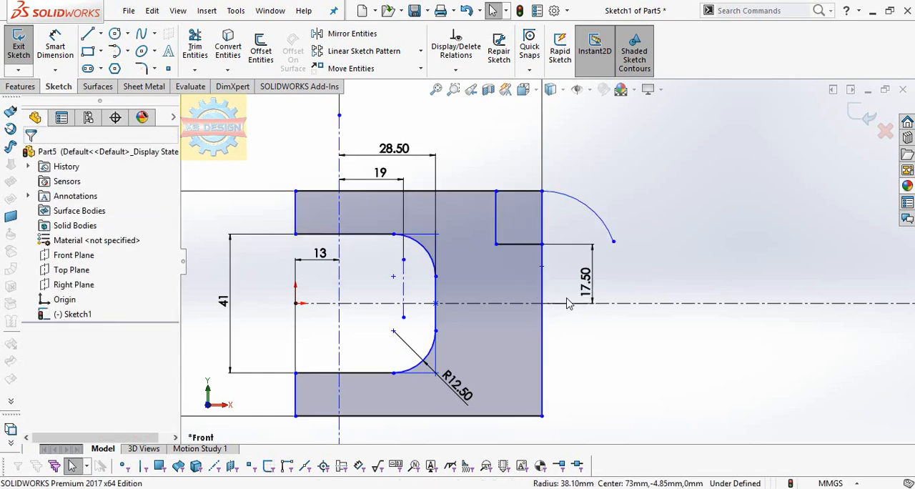
Delete the tangent arc at the outer corner and trim the top edge beyond the notch's vertical line
left_click(561, 199)
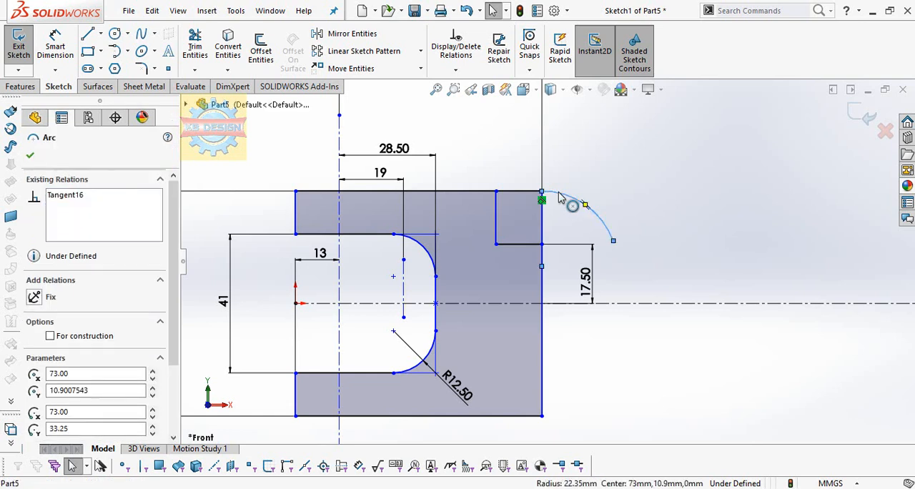
key("Delete")
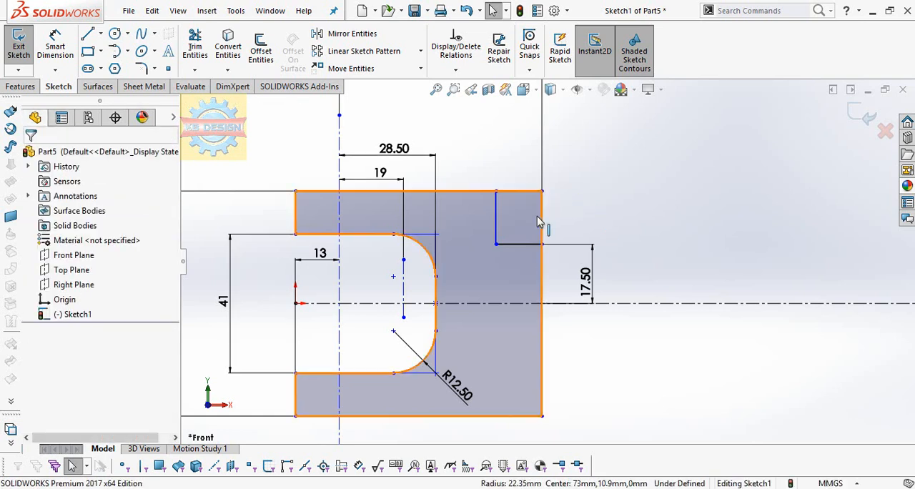
left_click(195, 47)
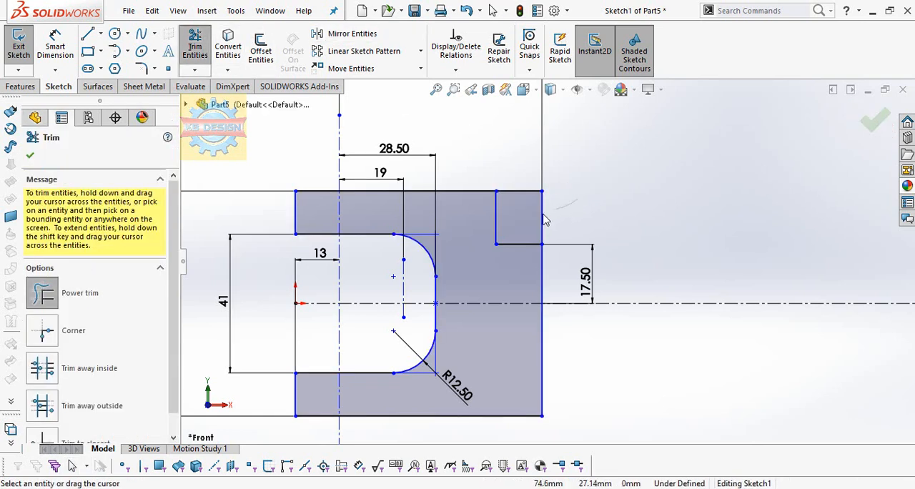
key("Escape")
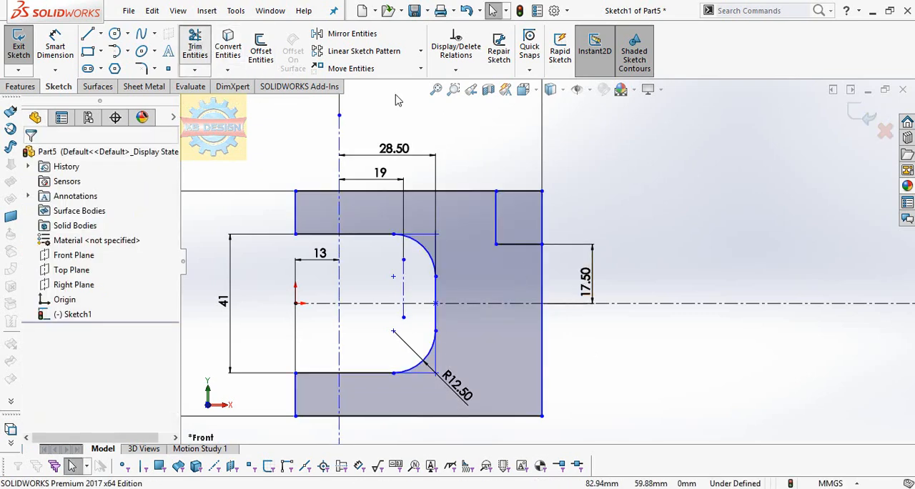
left_click(195, 47)
Sketch a tangent arc of about 26.5 mm radius from the top edge's right end, curving down across the notch
left_click(117, 51)
left_click(496, 191)
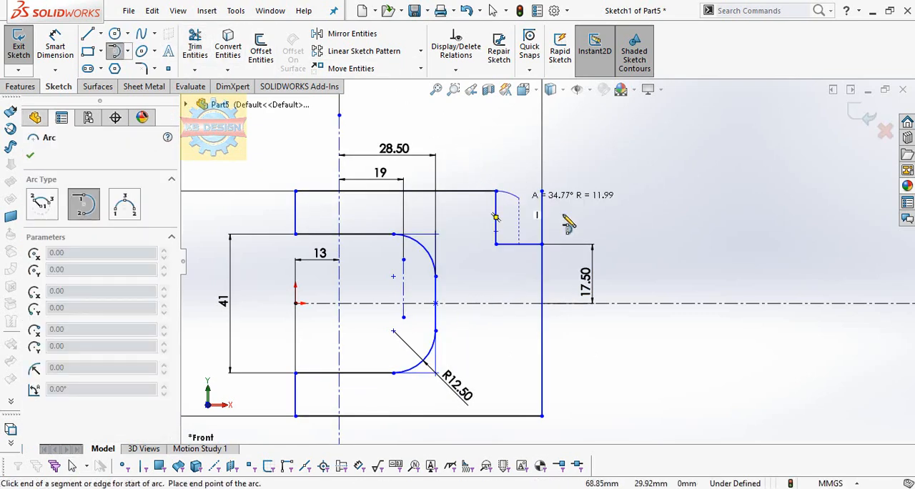
left_click(565, 224)
key("Escape")
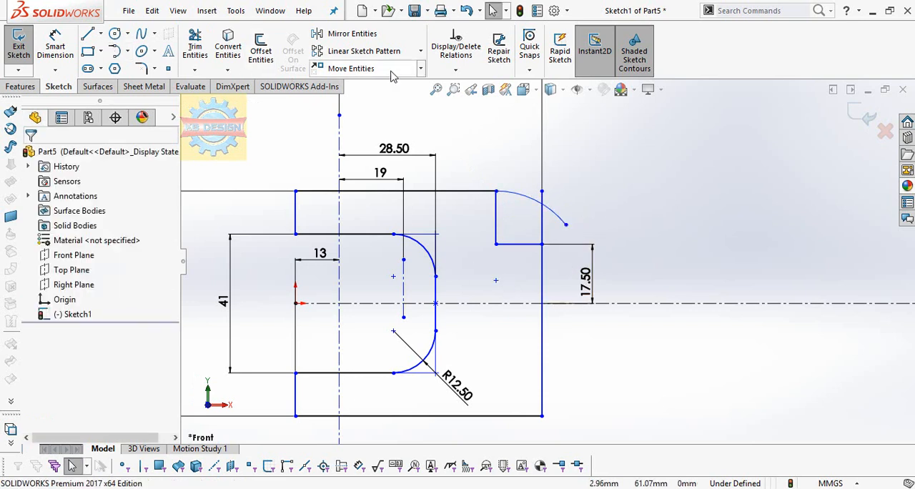
Add a coincident relation between the new arc's center point and the short vertical construction line
left_click(455, 69)
left_click(471, 106)
left_click(496, 236)
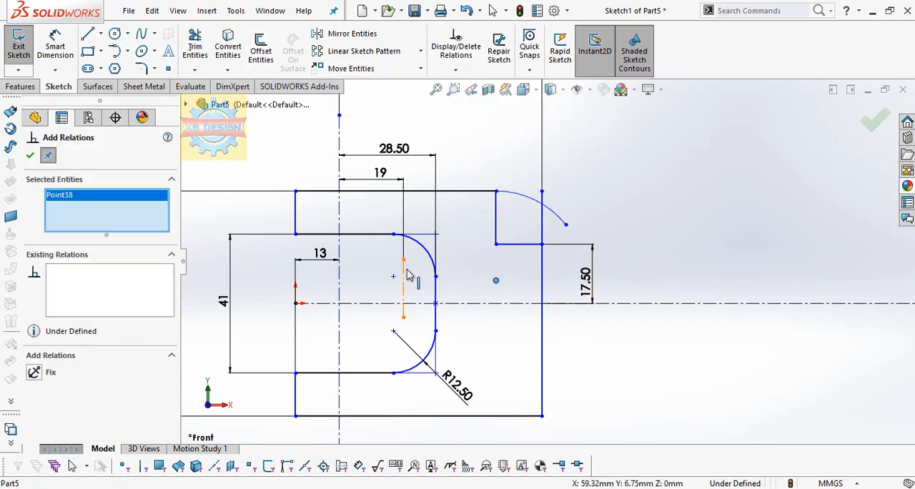
left_click(403, 280)
left_click(34, 388)
left_click(29, 155)
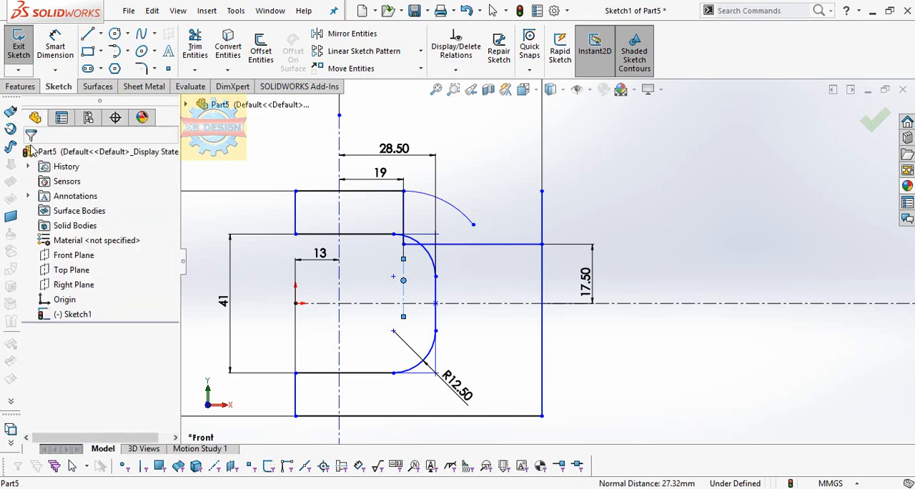
Dimension the tangent arc's radius as 25 mm and extend the arc down to the notch's horizontal line
left_click(448, 206)
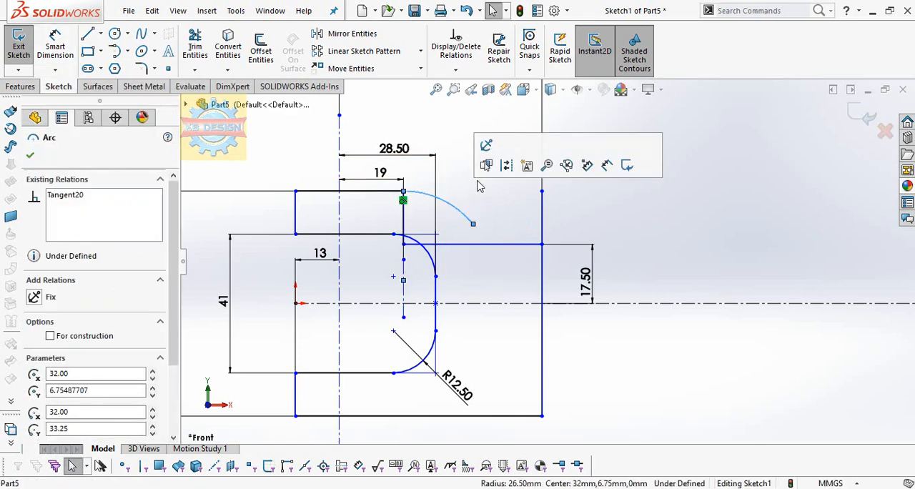
left_click(486, 144)
left_click(479, 163)
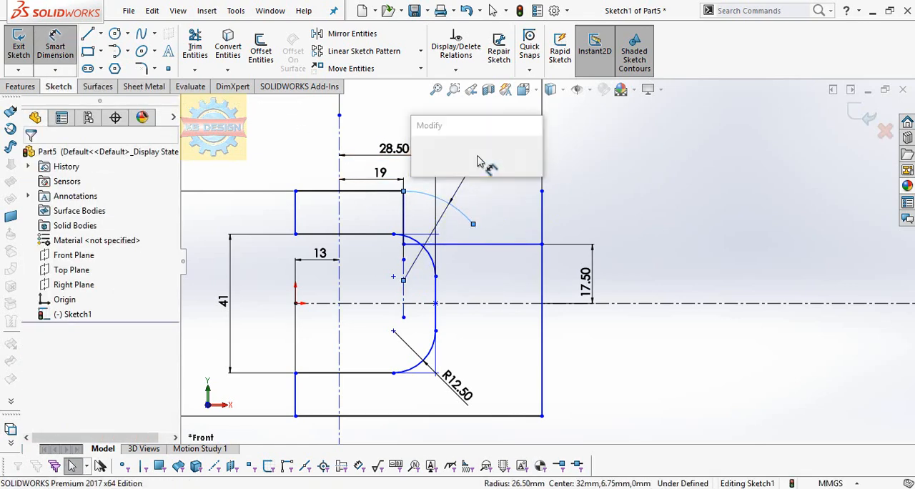
type("25")
key("Return")
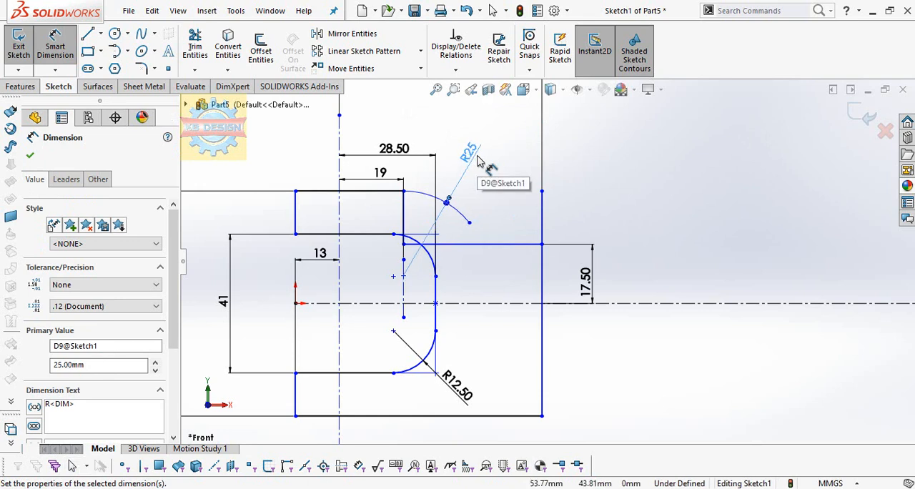
left_click(194, 69)
left_click(207, 85)
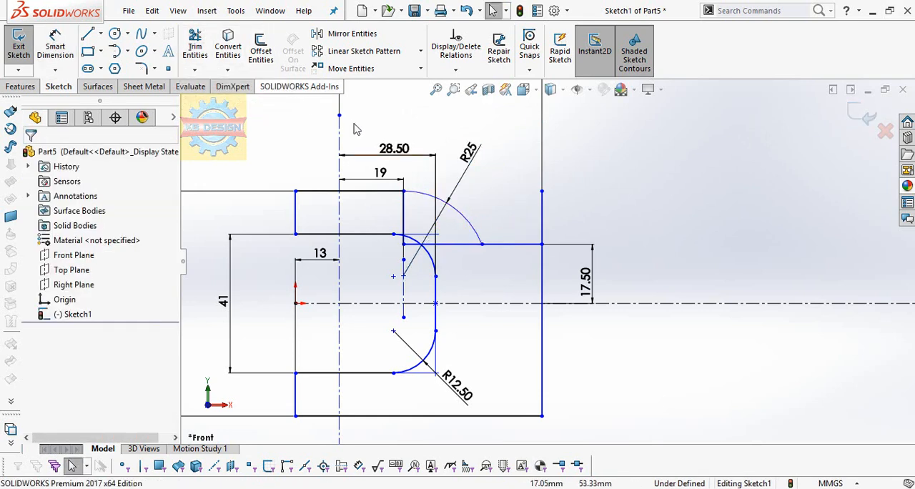
Add a 9.5 mm sketch fillet where the R25 arc meets the notch's horizontal line, accepting the deletion of the corner's relations
left_click(141, 68)
type("9.5")
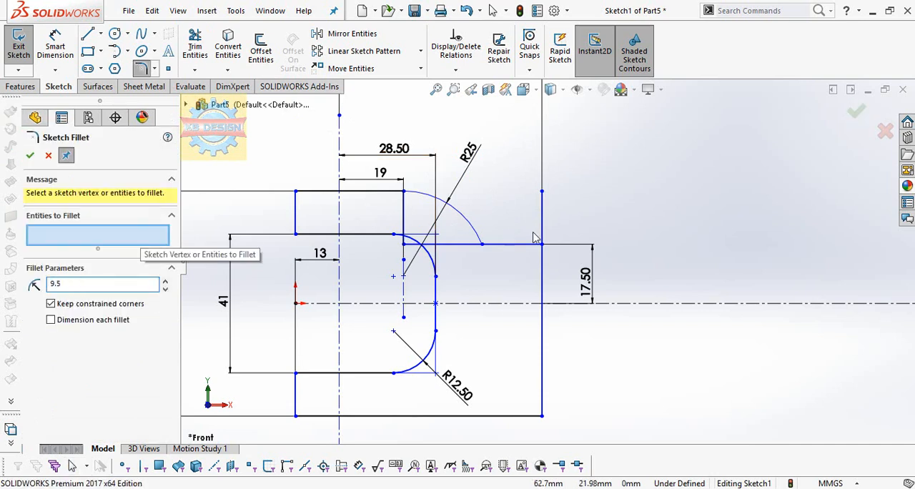
left_click(482, 246)
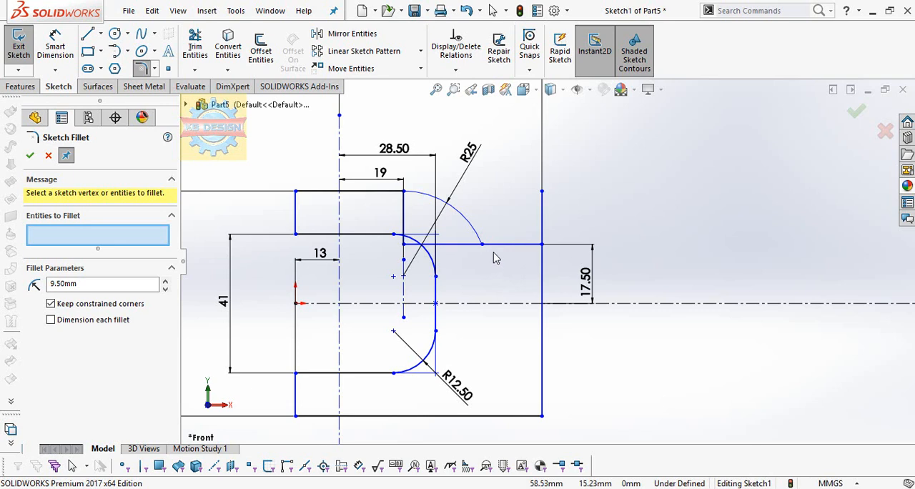
key("Escape")
scroll(506, 248, "down", 2)
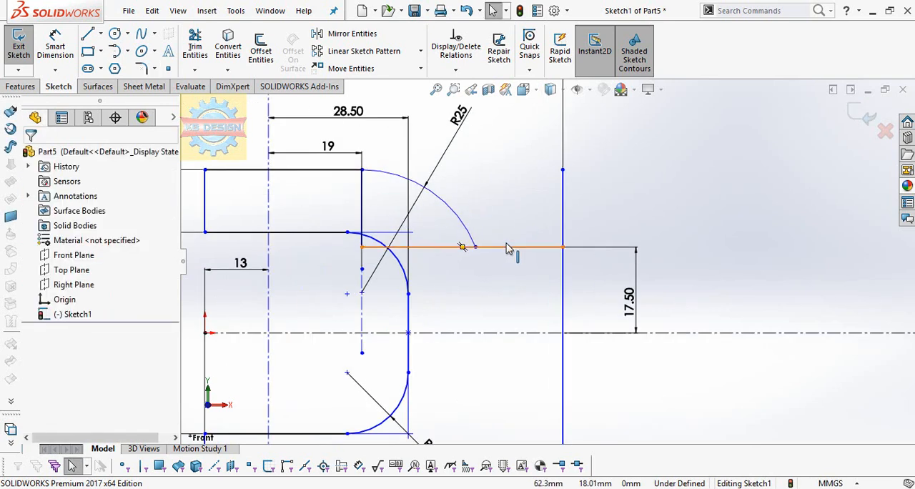
left_click(140, 68)
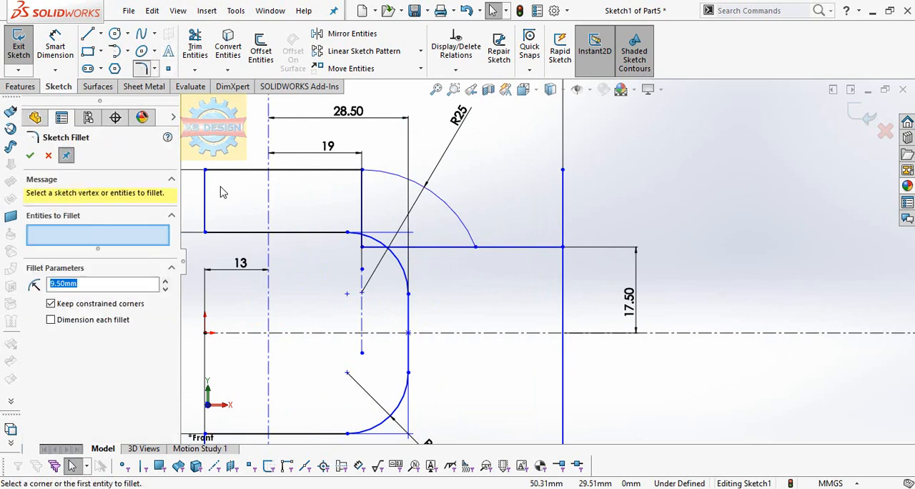
left_click(472, 240)
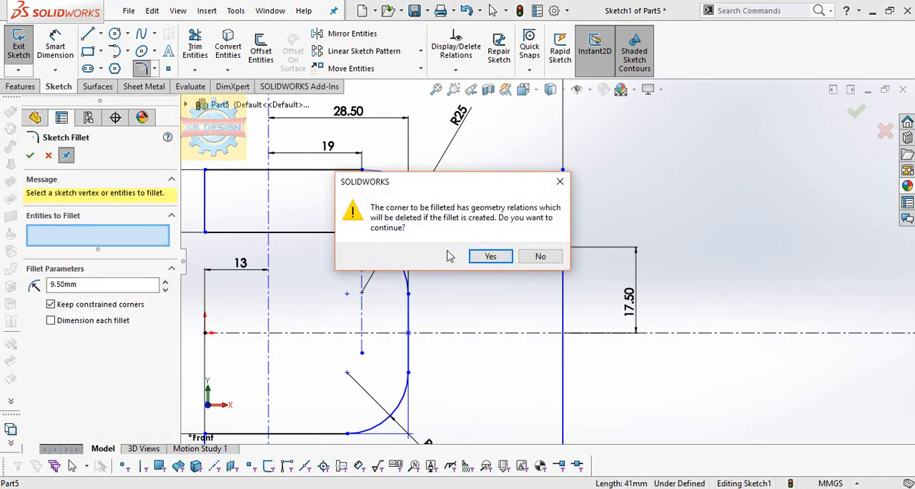
left_click(488, 256)
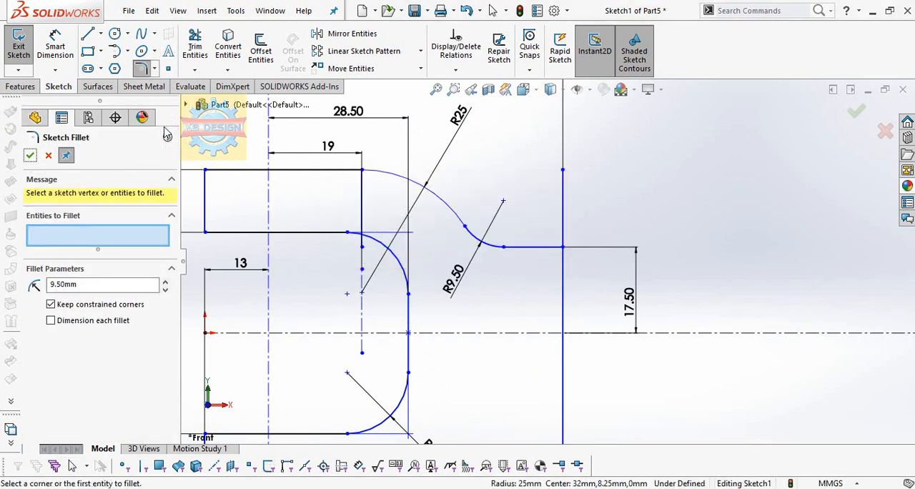
Trim away the leftover vertical notch line below the start of the R25 arc
left_click(195, 46)
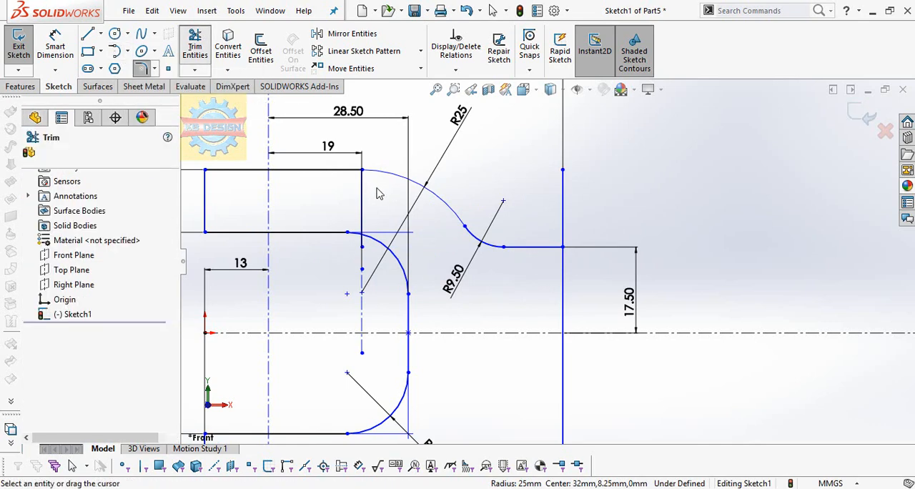
scroll(480, 331, "up", 3)
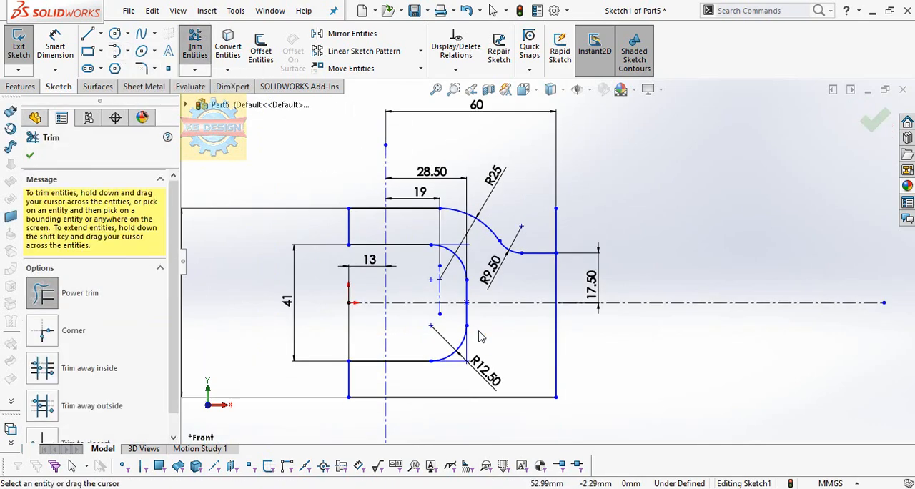
scroll(538, 353, "down", 1)
scroll(541, 358, "down", 1)
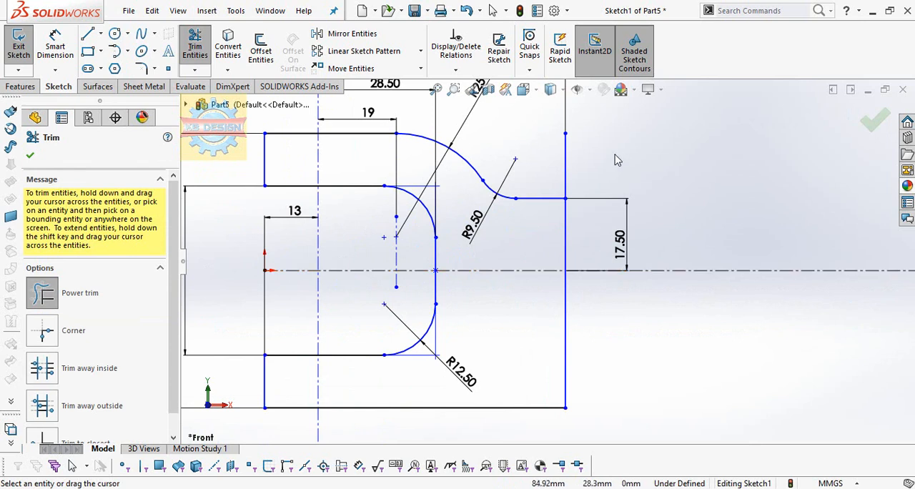
scroll(544, 261, "up", 2)
Mirror the R25 arc, the R9.5 fillet and the short horizontal line about the horizontal centerline
left_click(335, 35)
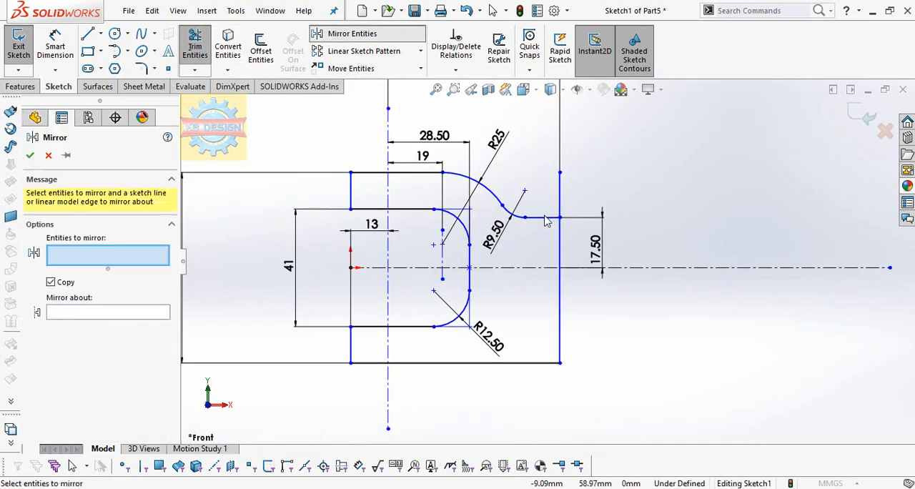
left_click(537, 216)
left_click(486, 188)
left_click(512, 212)
left_click(142, 334)
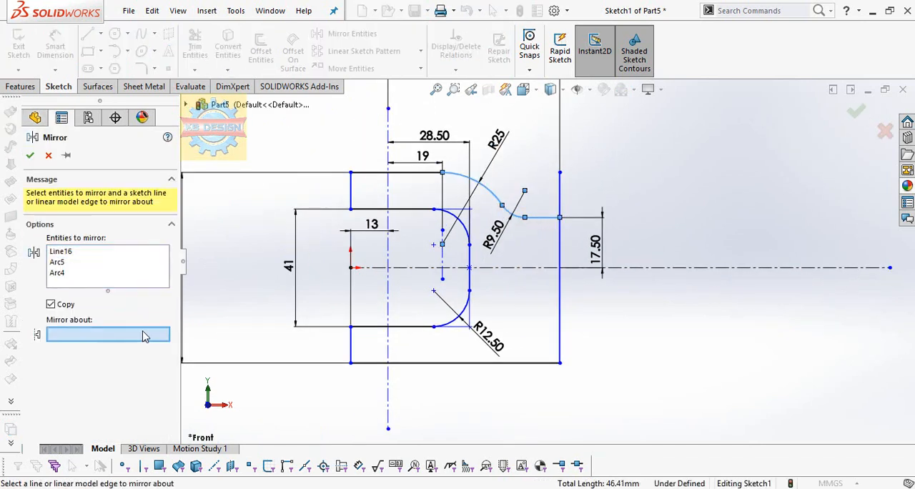
left_click(685, 269)
left_click(30, 155)
Trim the excess of the outer profile's right and bottom edges outside the arcs, leaving one closed fork-shaped contour
left_click(198, 51)
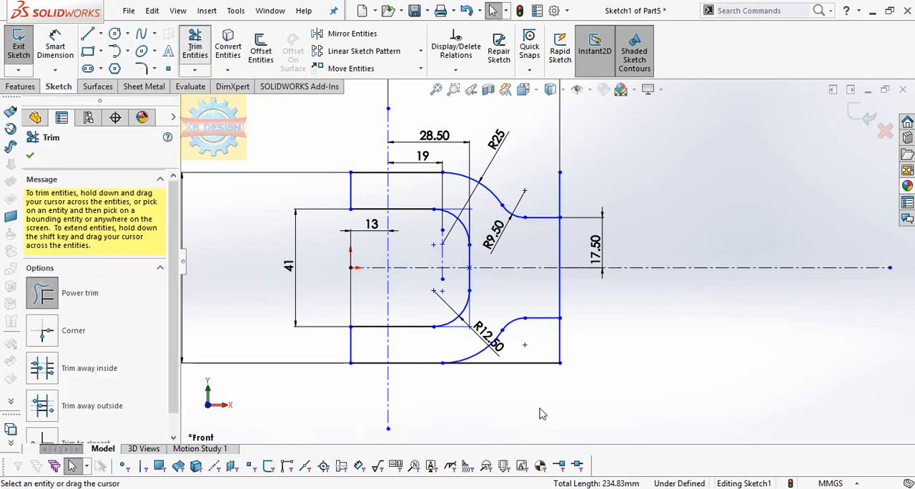
left_click_drag(587, 350, 583, 203)
key("f")
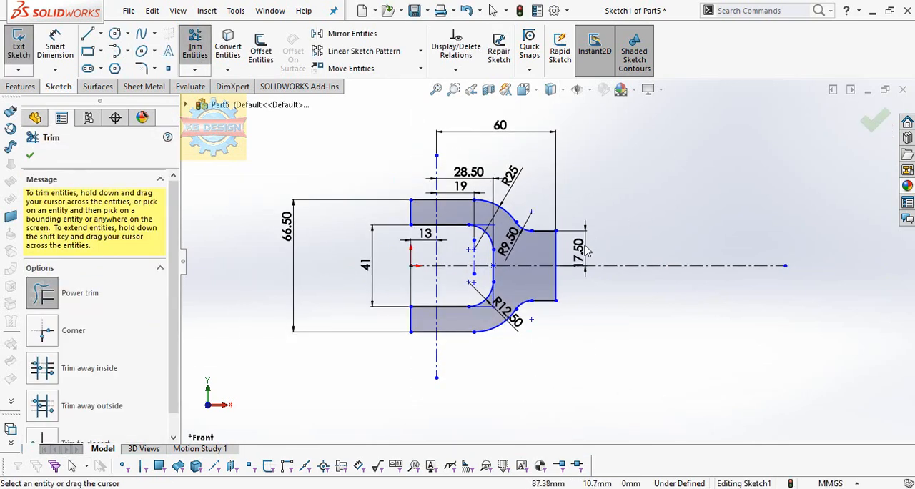
Extrude the fork profile 35 mm with the Mid Plane end condition
left_click(21, 87)
left_click(25, 52)
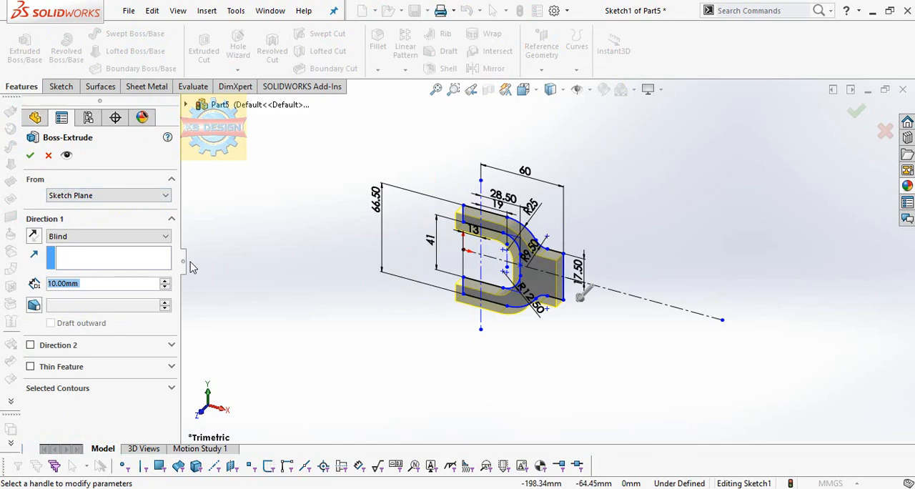
left_click(107, 236)
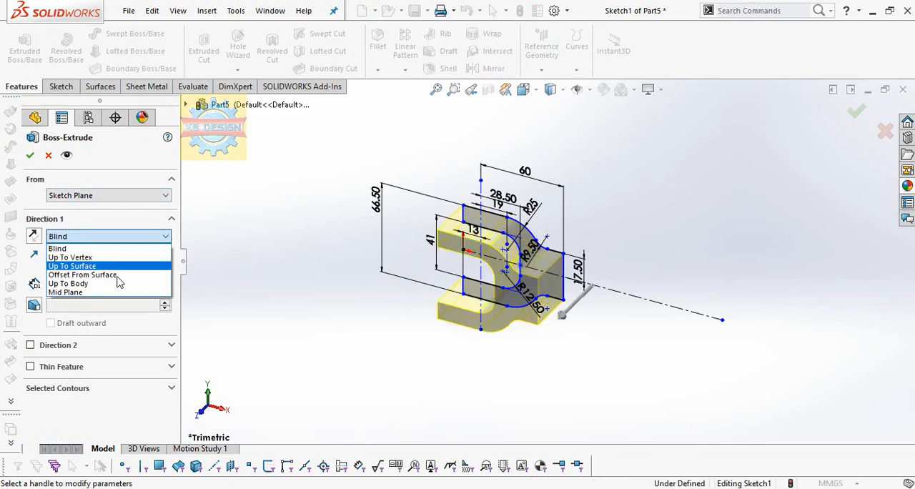
left_click(111, 292)
middle_click_drag(486, 351, 489, 172)
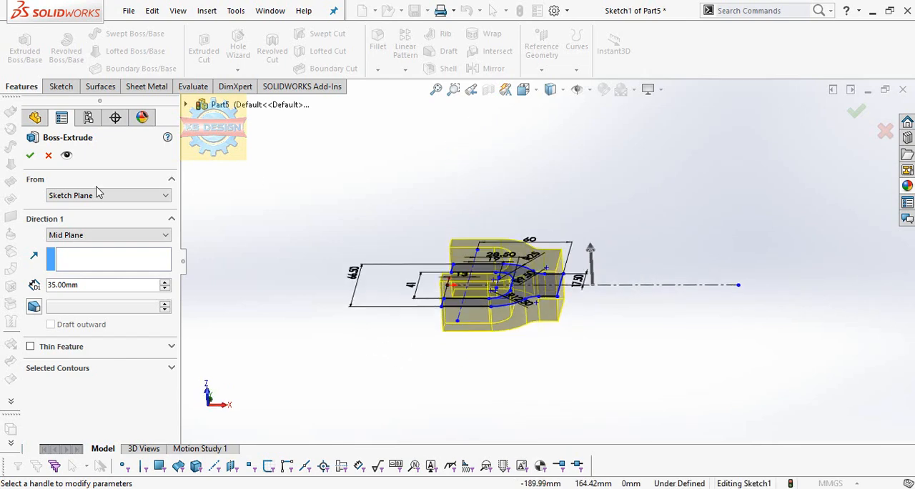
left_click(30, 155)
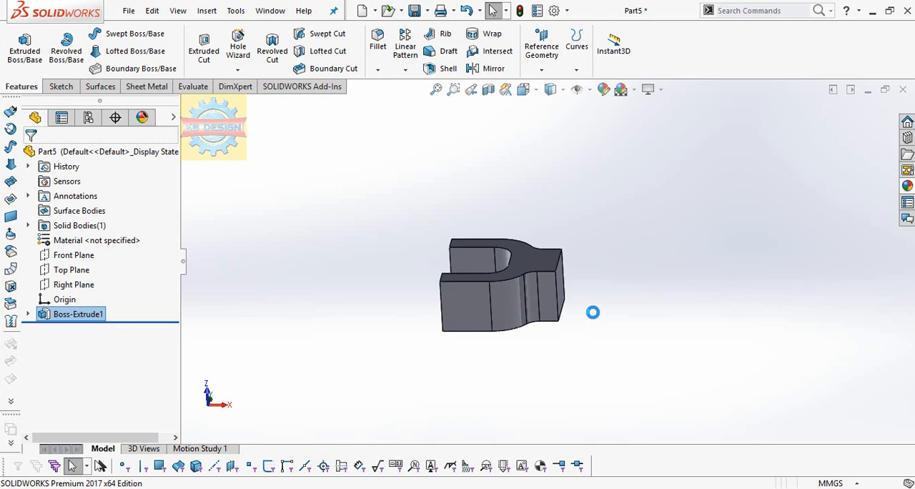
Start a sketch on the lower arm's flat outer face and draw a circle about 14 mm in diameter, level with the origin
left_click(468, 315)
left_click(526, 267)
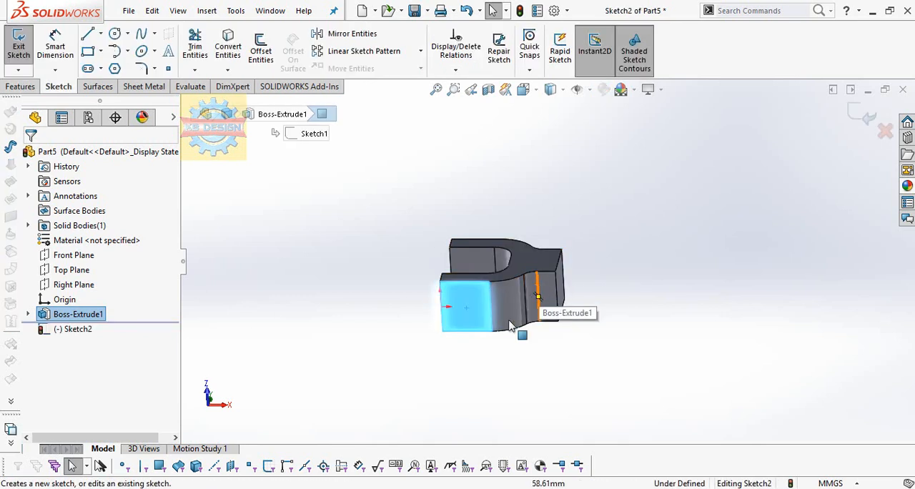
key("space")
left_click(313, 48)
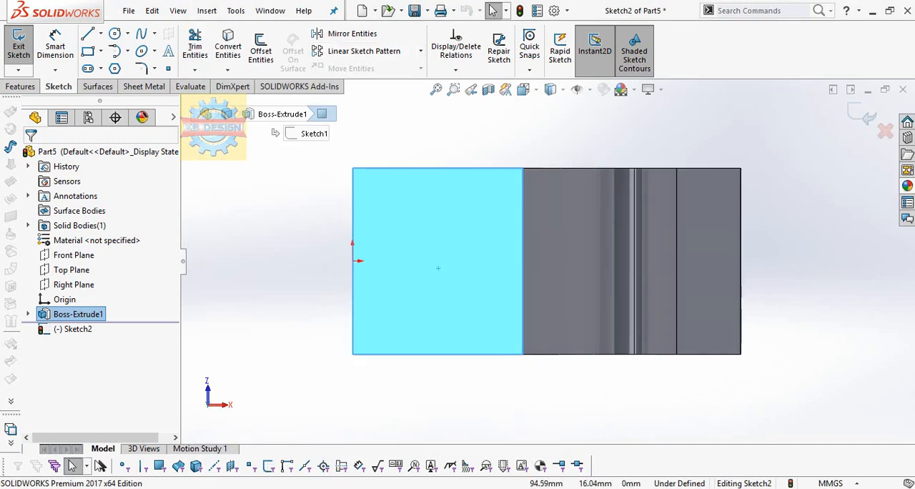
left_click(114, 33)
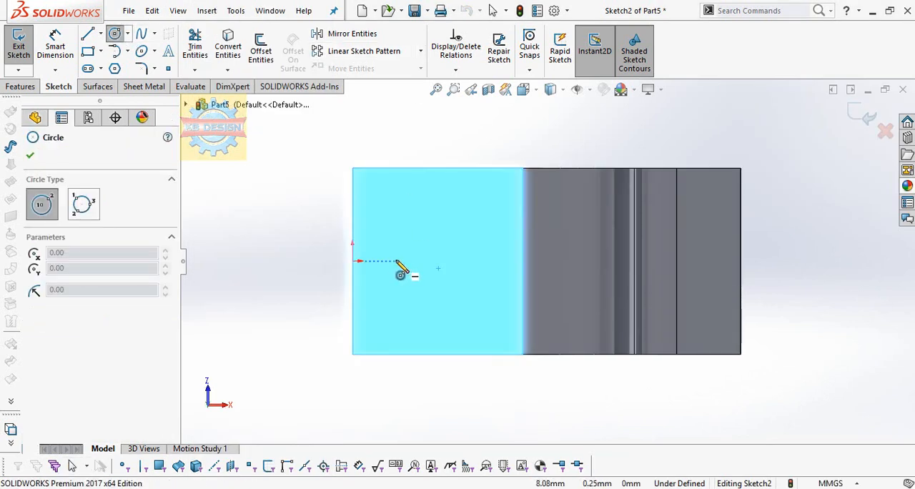
left_click(399, 260)
left_click(432, 237)
key("Escape")
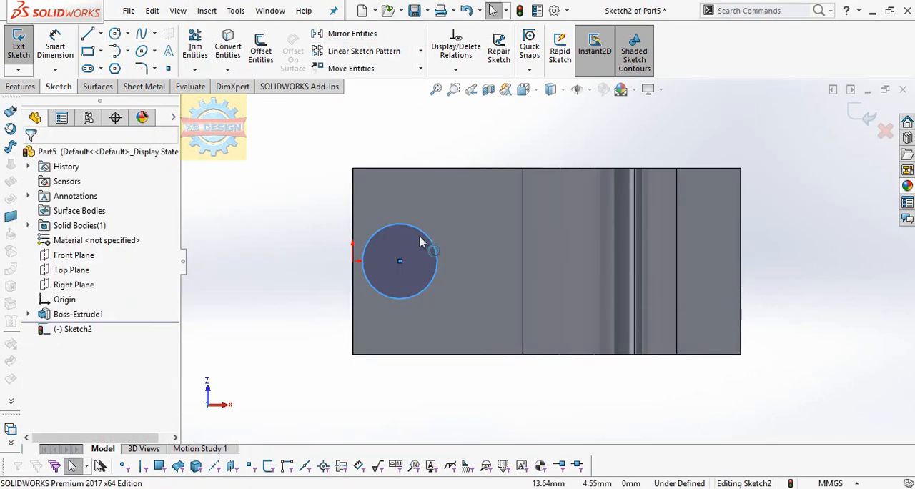
Dimension the circle's diameter as 32 mm
left_click(55, 47)
left_click(365, 247)
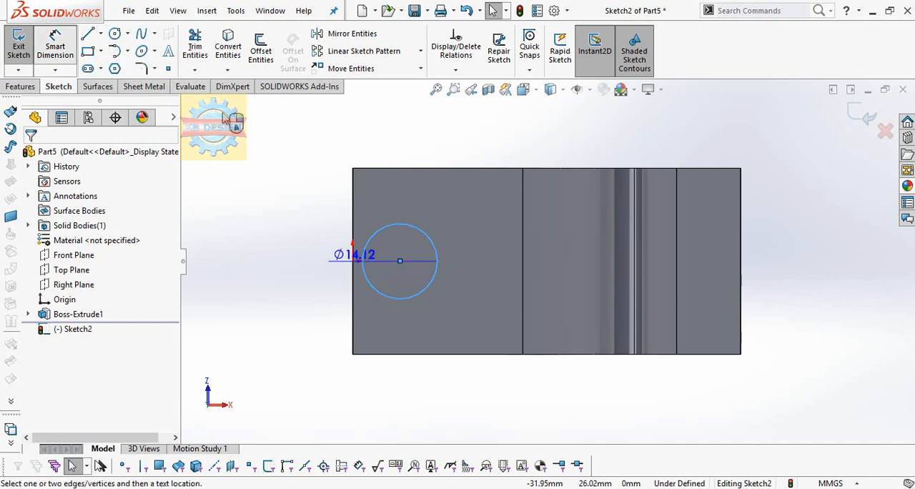
left_click(318, 199)
type("32")
key("Return")
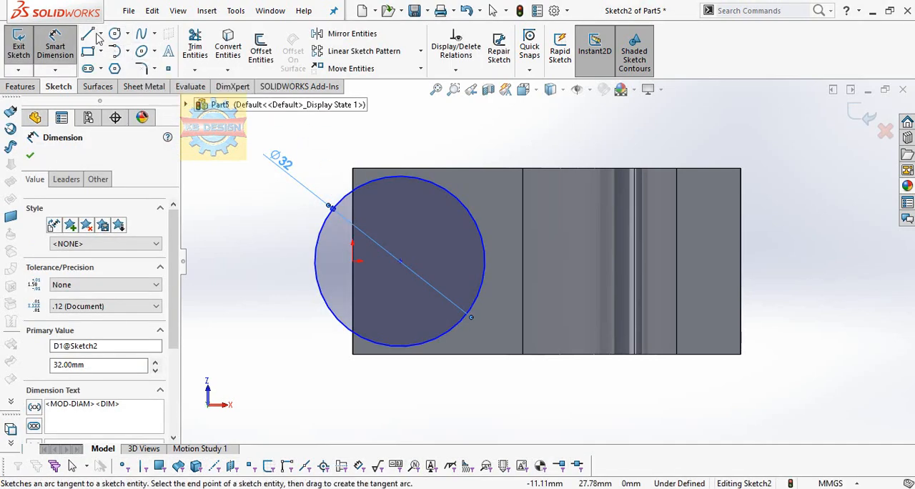
Dimension the distance from the circle's center to the far end edge of the body's shank as 57 mm
left_click(740, 251)
left_click(675, 136)
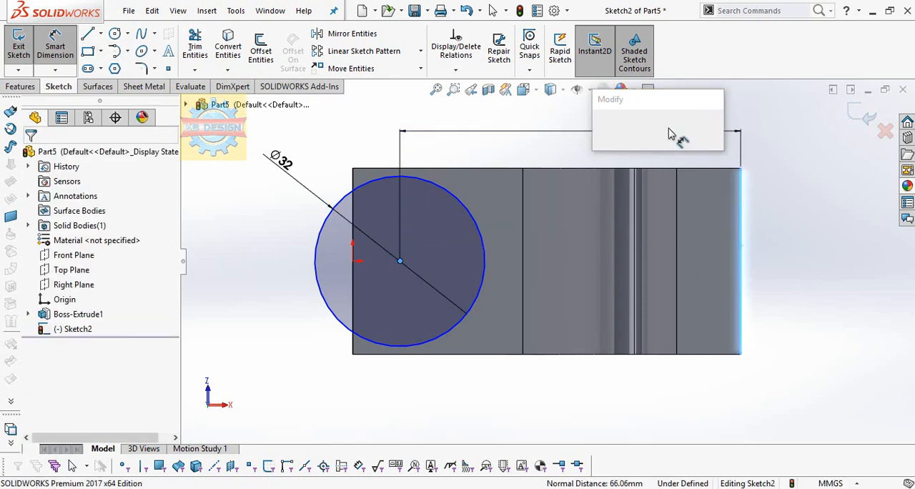
type("57")
key("Return")
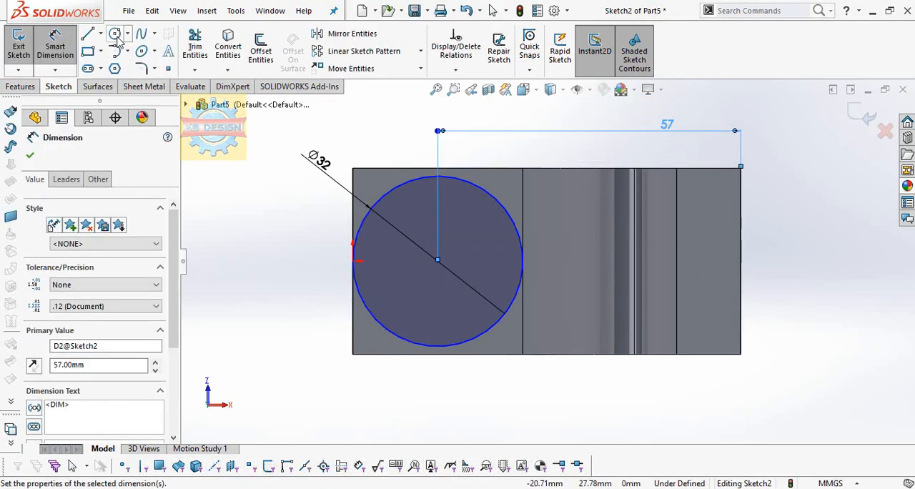
Sketch a smaller circle about 13 mm in diameter inside the 32 mm circle, slightly off its center
left_click(115, 34)
left_click(427, 261)
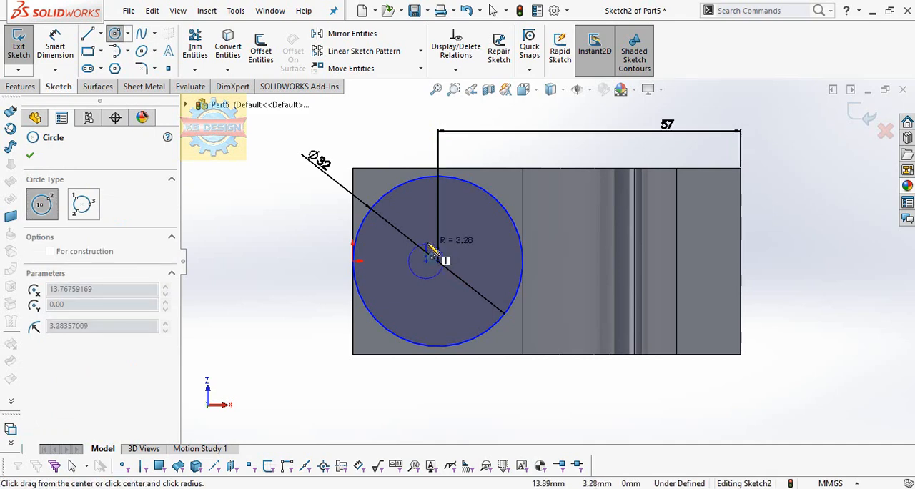
left_click(430, 228)
key("Escape")
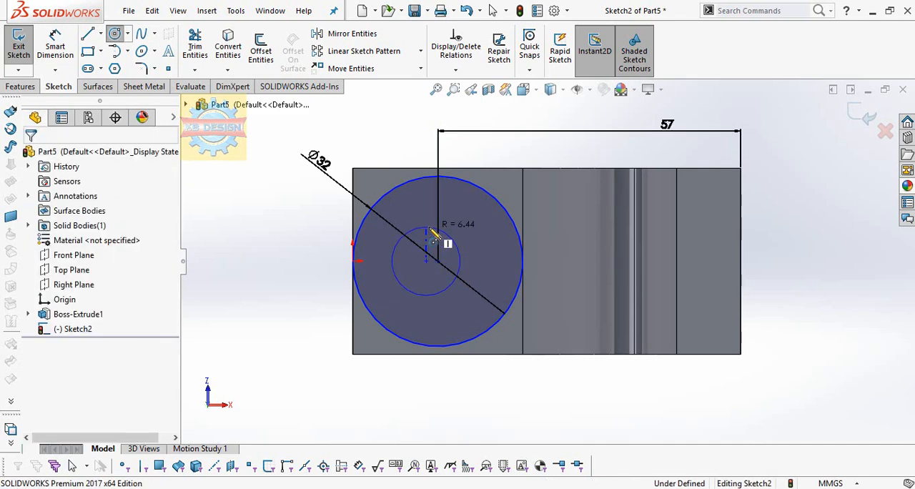
Dimension the inner circle's diameter as 15 mm
left_click(56, 44)
left_click(422, 226)
left_click(322, 218)
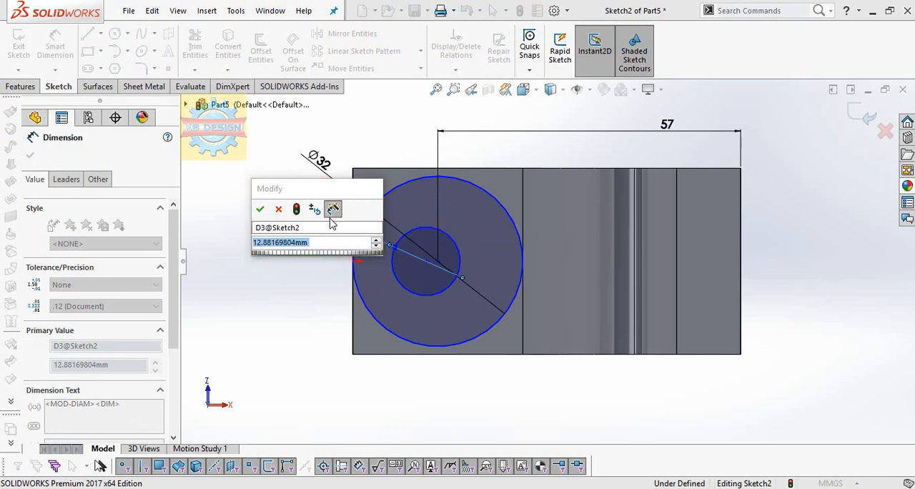
type("15")
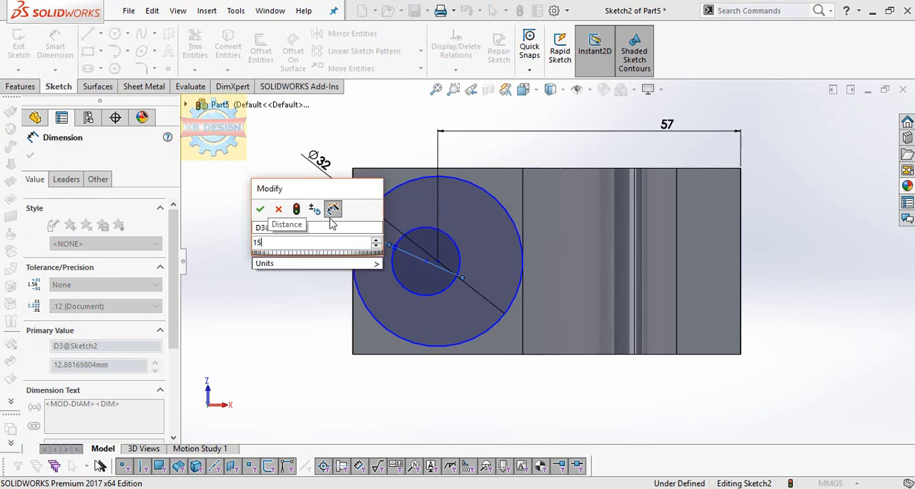
key("Return")
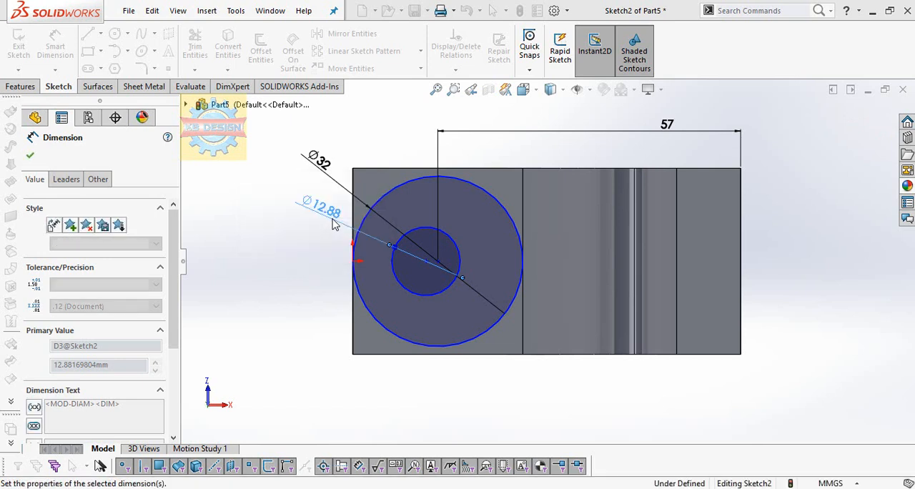
scroll(482, 239, "down", 1)
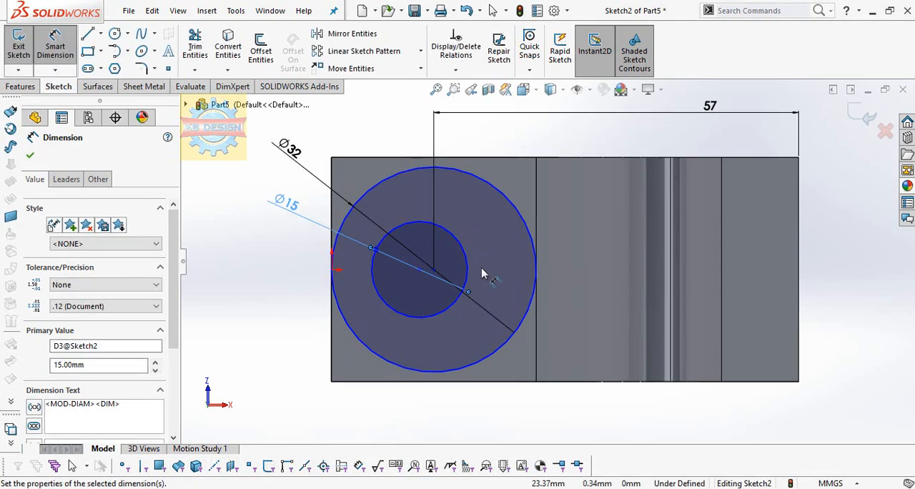
Dimension the horizontal distance between the centers of the inner and outer circles as 3 mm
left_click(419, 270)
left_click(433, 270)
left_click(417, 429)
type("3")
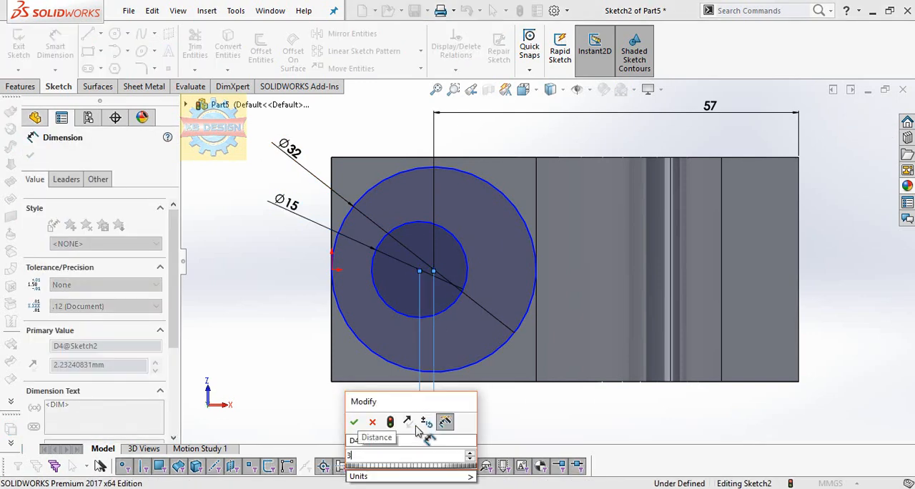
key("Return")
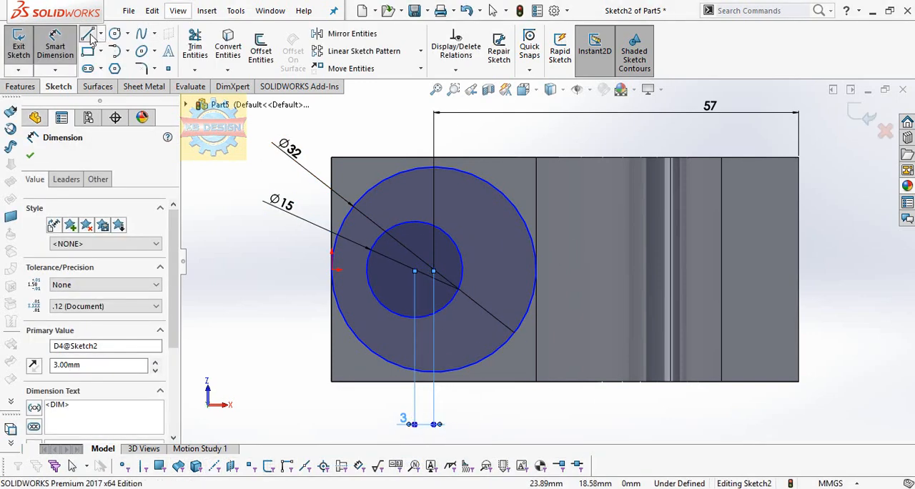
Sketch two vertical lines about 16 mm long: from the inner circle's center up to the outer circle, and upward from the far end edge's midpoint
left_click(89, 36)
left_click(415, 270)
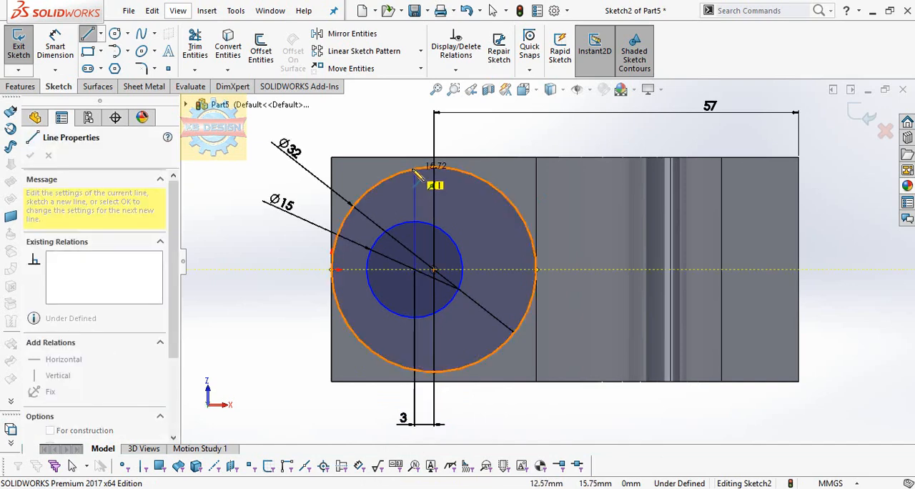
double_click(415, 170)
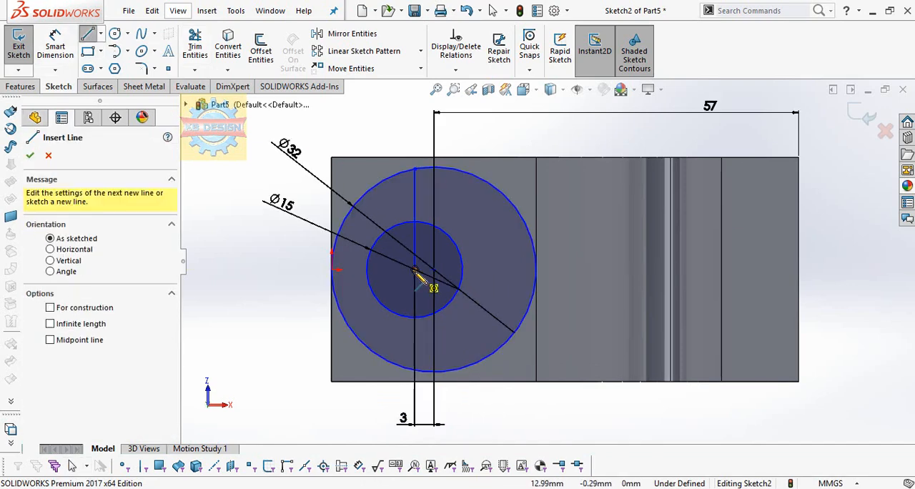
left_click(798, 269)
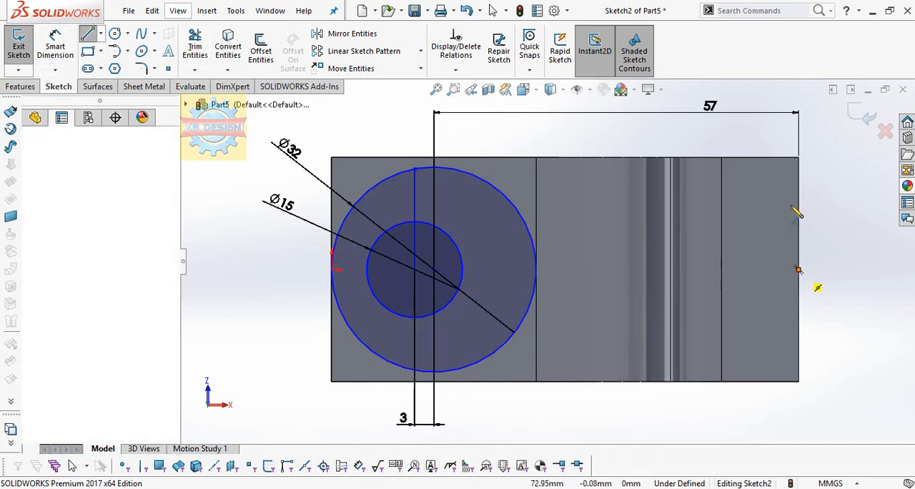
double_click(798, 169)
key("Escape")
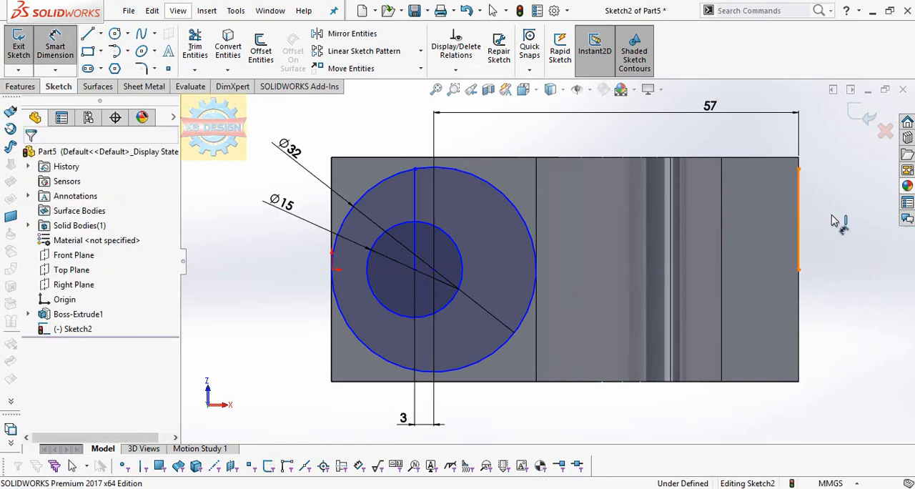
Dimension the length of the vertical line on the shank's far end edge as 17.5 mm
left_click(798, 220)
left_click(845, 222)
type("17.5")
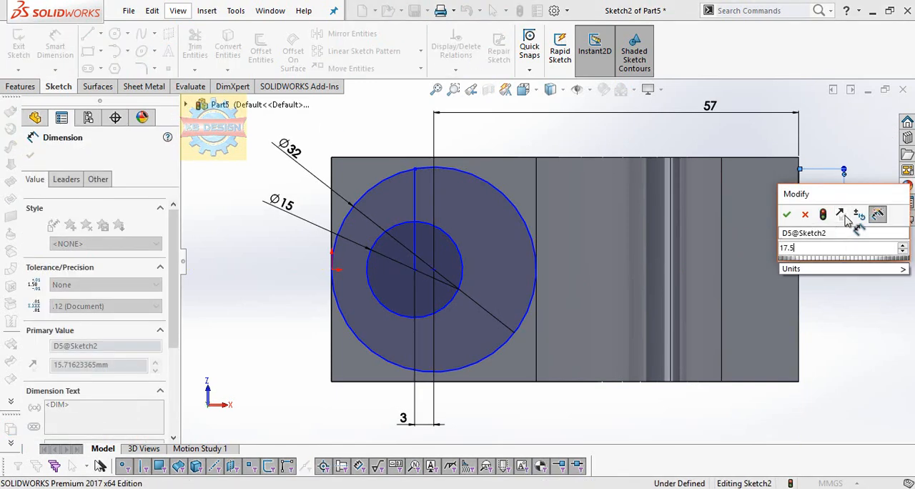
key("Return")
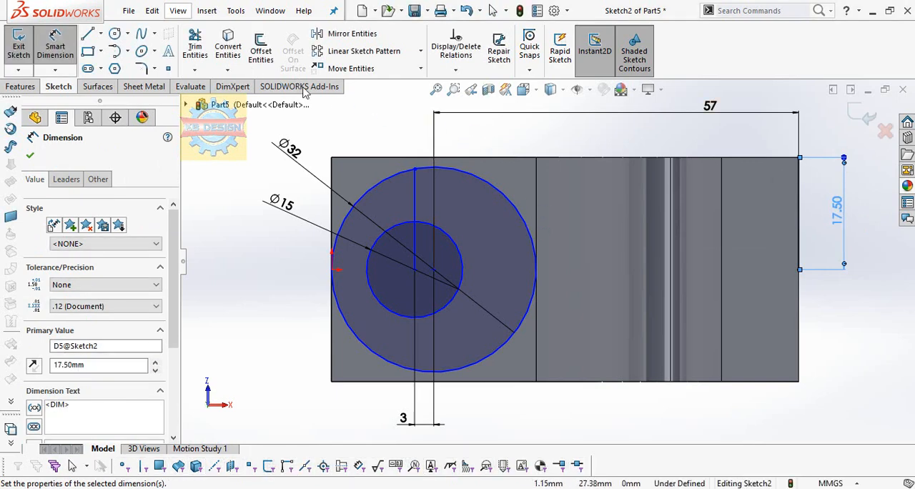
Sketch a horizontal line about 20 mm long along the body's upper edge from the end line, continuing with a sloped line to the circle's upper point
left_click(87, 34)
left_click(799, 157)
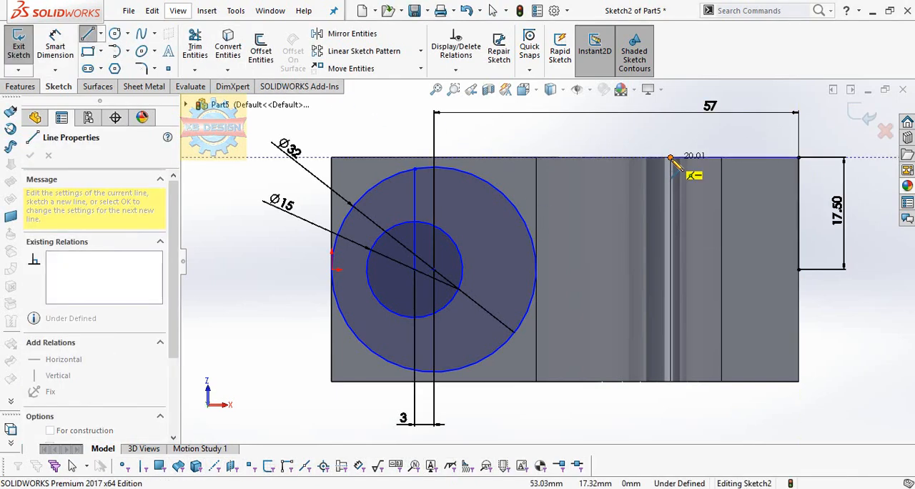
left_click(669, 157)
left_click(417, 169)
mouse_move(641, 258)
middle_mouse_down()
mouse_move(665, 300)
mouse_move(642, 268)
middle_mouse_up()
key("Escape")
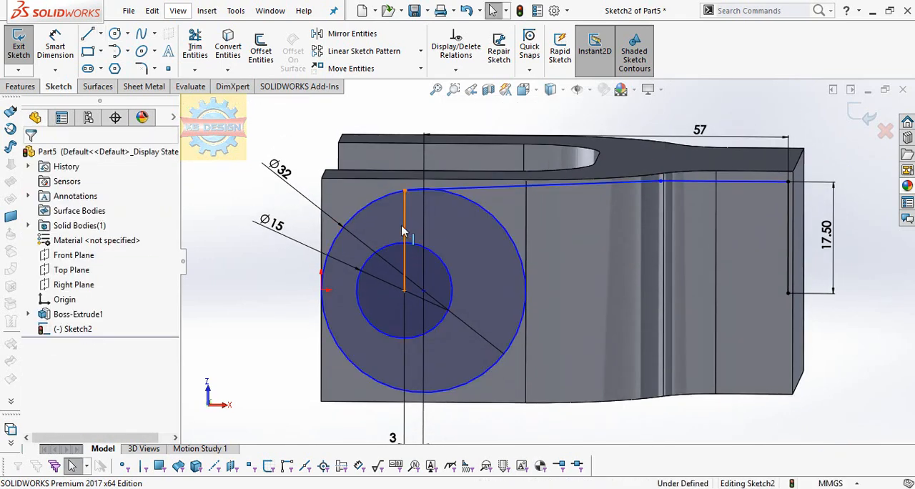
Delete the 15 mm inner circle and the vertical line rising from its center
left_click(443, 266)
key("Delete")
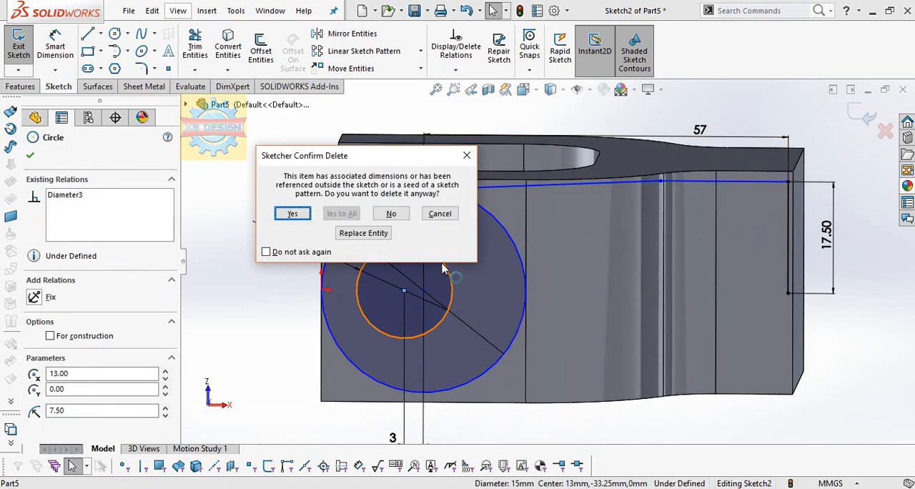
key("Return")
Sketch a horizontal line about 73 mm long from the outermost point of the 32 mm circle to the lower end of the shank's end line
left_click(88, 35)
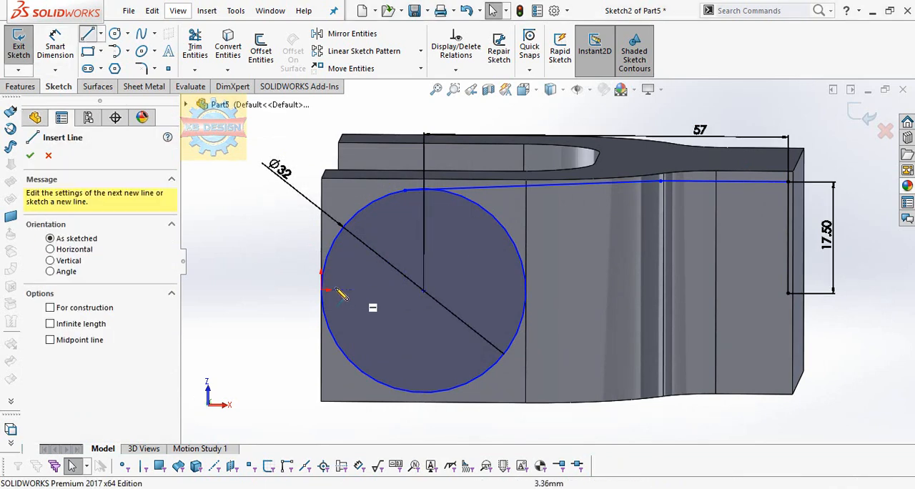
left_click(323, 289)
left_click(787, 293)
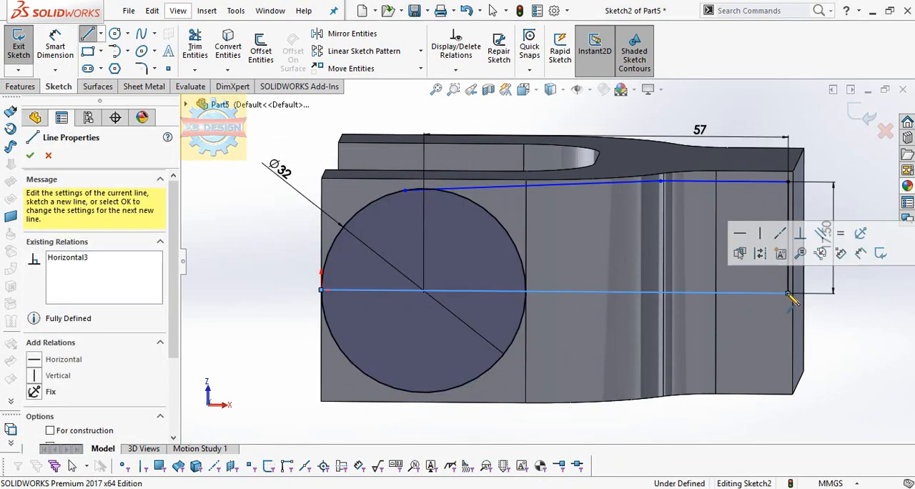
Trim the 32 mm circle to the upper outer arc between the horizontal line and the sloped line
left_click(195, 46)
left_click_drag(444, 239, 525, 188)
scroll(400, 203, "down", 5)
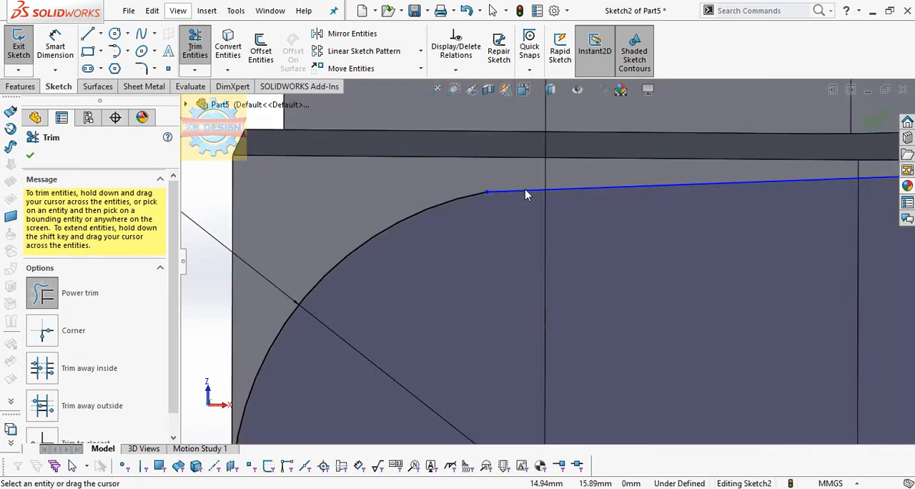
scroll(524, 189, "up", 5)
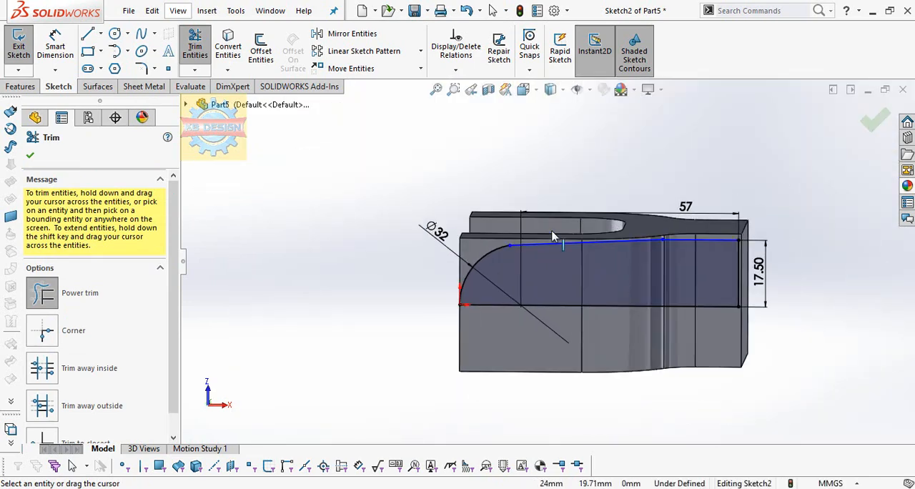
left_click(29, 153)
left_click(27, 88)
left_click(204, 45)
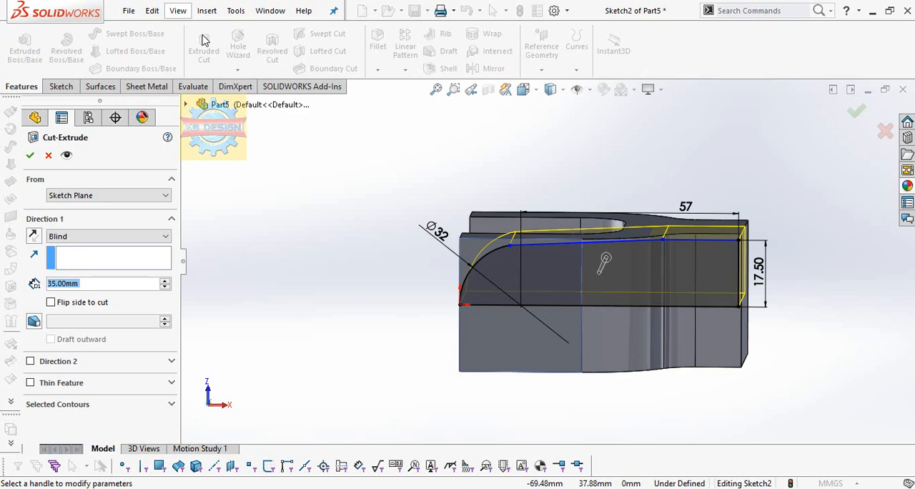
key("Escape")
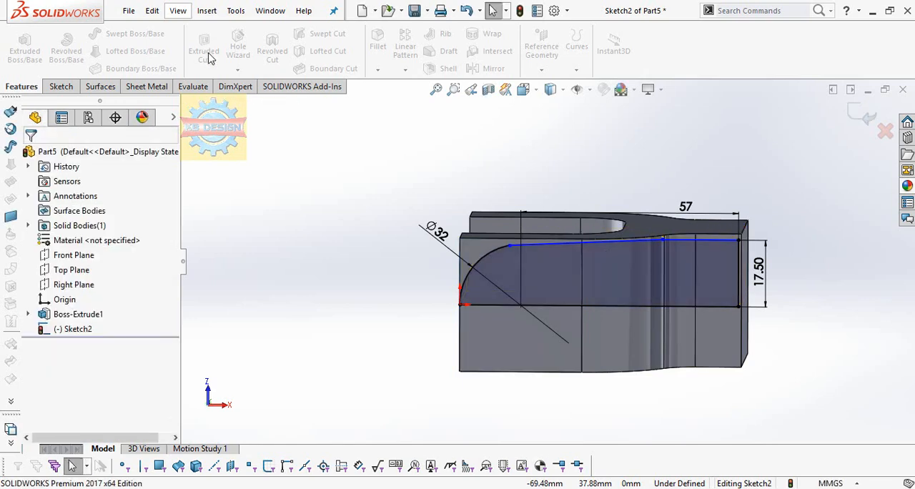
Mirror the arc, the sloped line, the upper horizontal line and the end line about the horizontal middle line, keeping the originals
left_click(73, 329)
key("space")
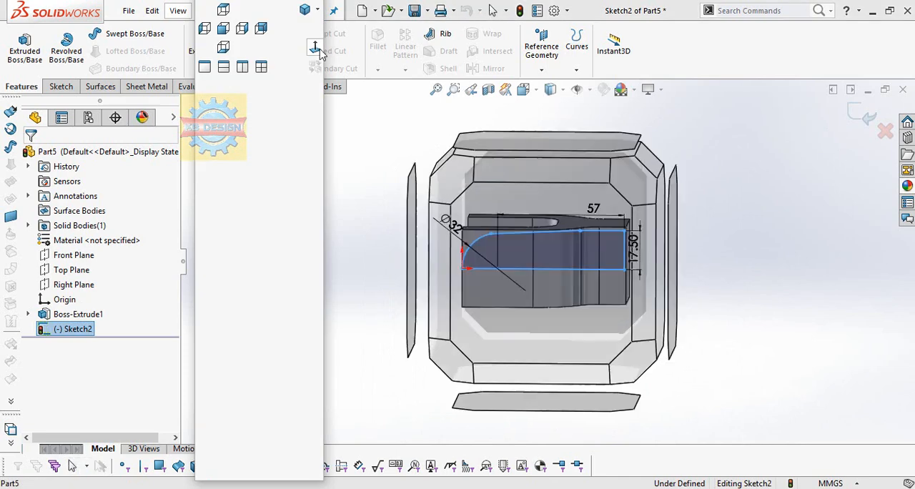
left_click(315, 48)
left_click(61, 85)
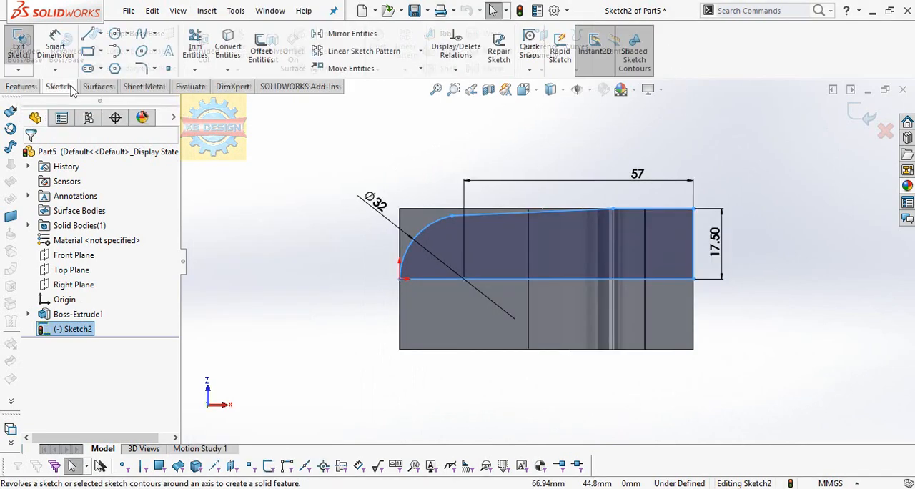
left_click(350, 34)
left_click(426, 226)
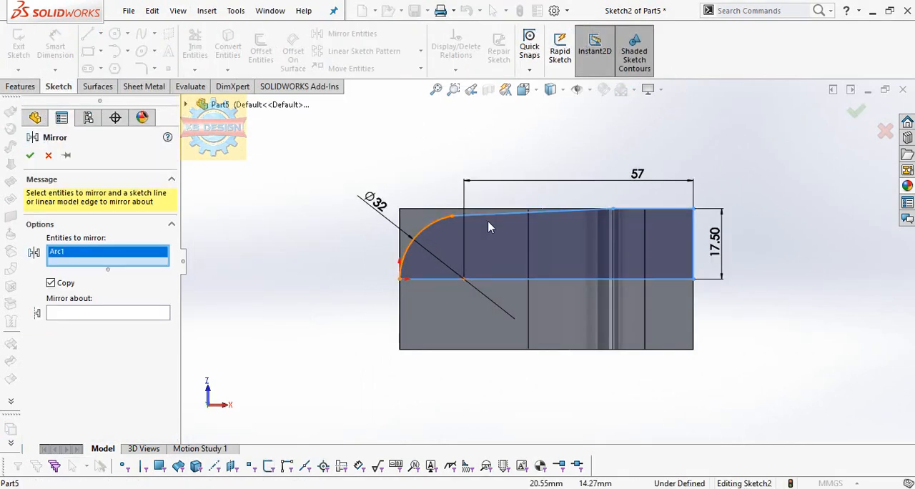
left_click(494, 215)
left_click(648, 209)
left_click(692, 242)
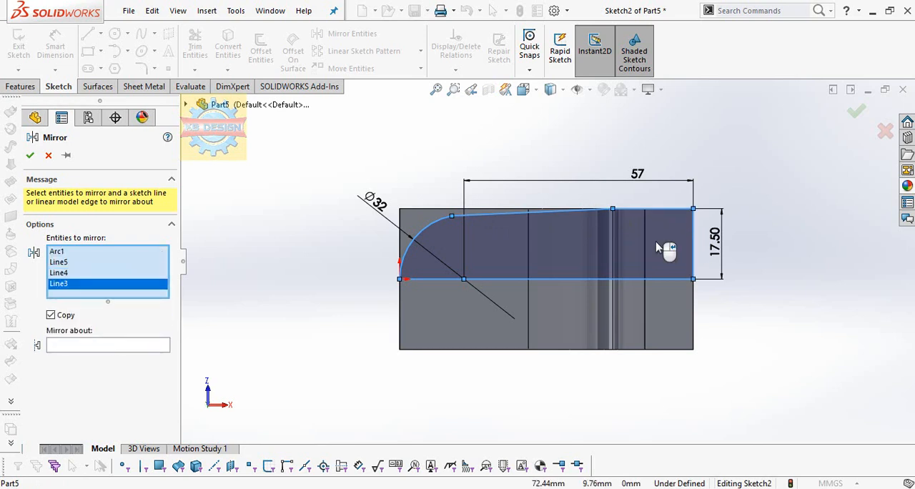
left_click(97, 346)
left_click(597, 278)
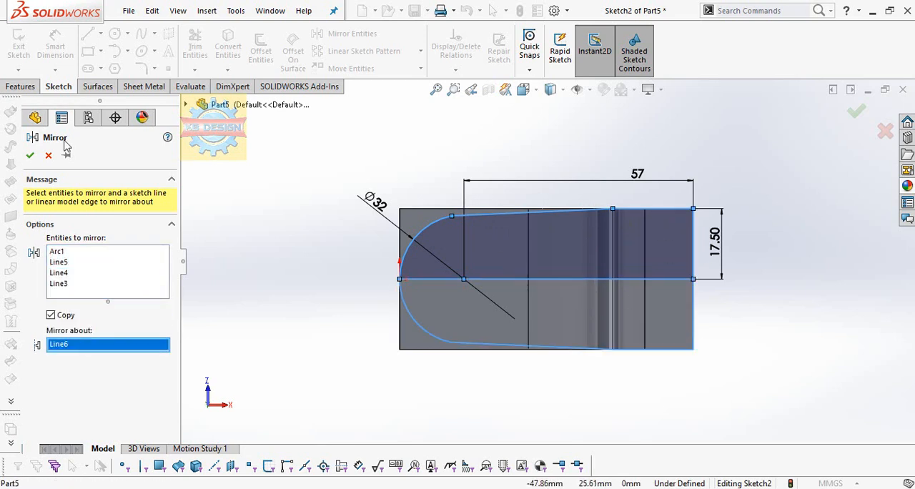
left_click(34, 156)
Convert the horizontal middle line to construction geometry and exit the sketch
left_click(194, 47)
key("Escape")
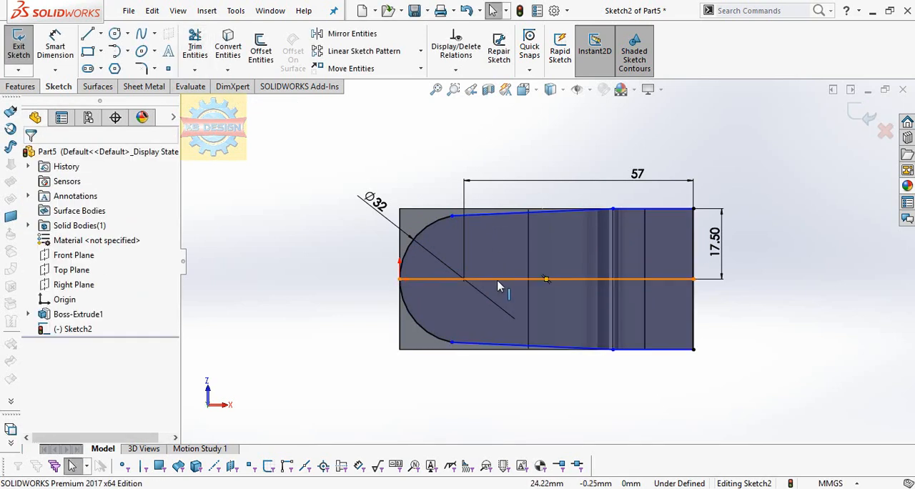
left_click(499, 280)
left_click(30, 156)
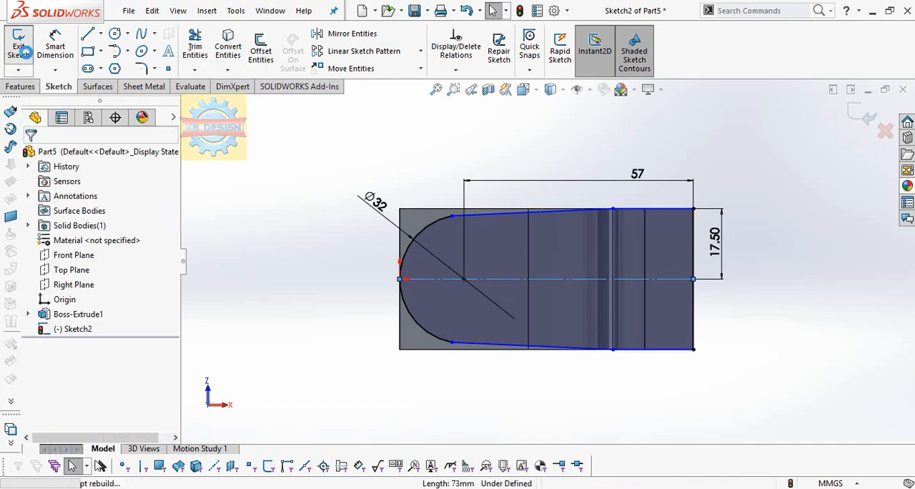
left_click(19, 45)
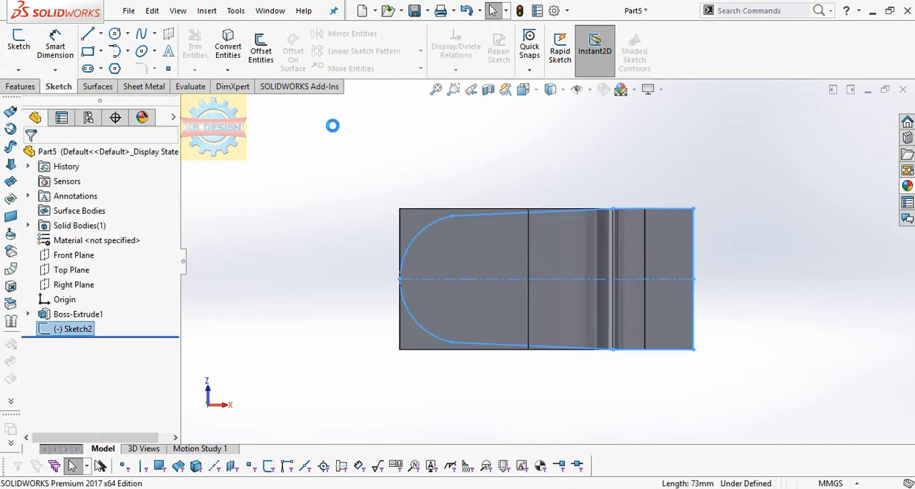
Extrude-cut the material outside the mirrored profile to a blind depth of 35 mm, with the side to cut flipped
left_click(29, 86)
left_click(204, 47)
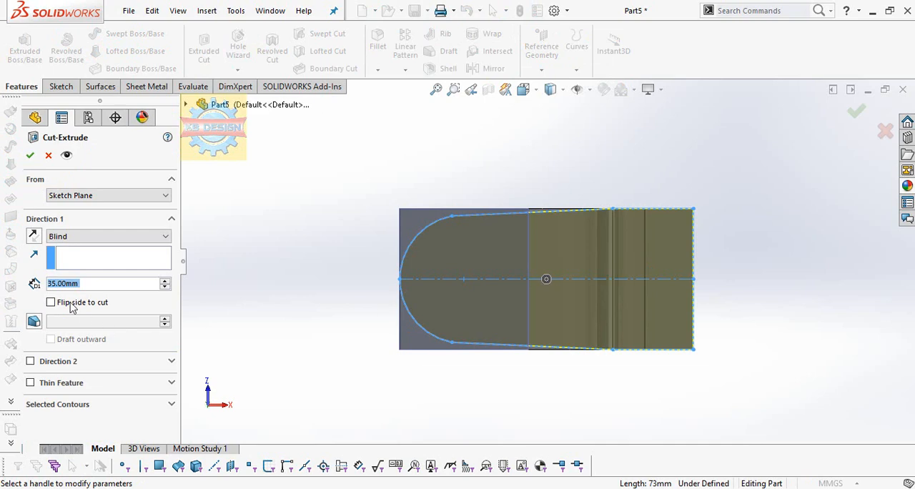
left_click(30, 155)
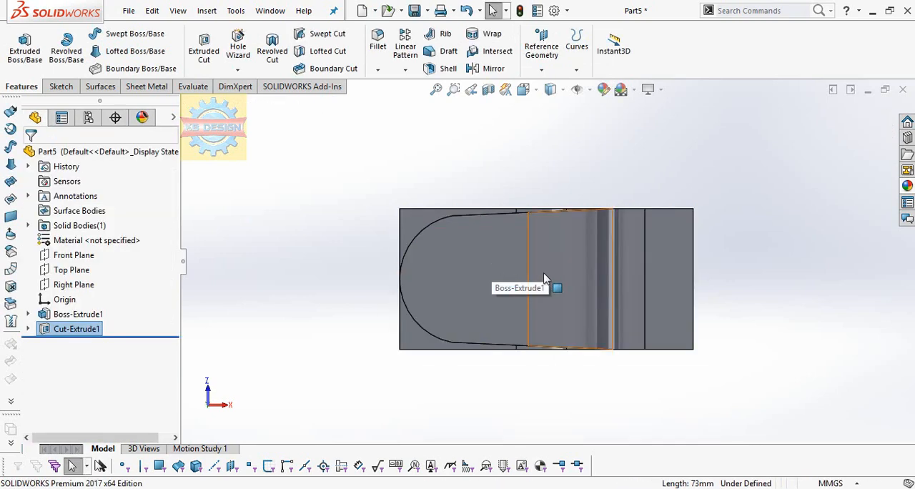
Edit the cut's end condition so it removes the material outside the profile through the full body, including both fork arms
right_click(100, 330)
left_click(129, 207)
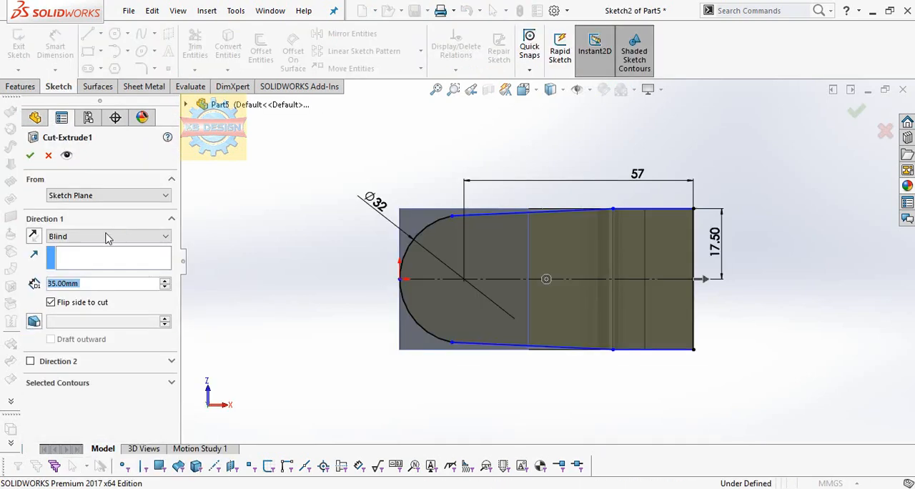
left_click(107, 236)
left_click(98, 266)
key("Return")
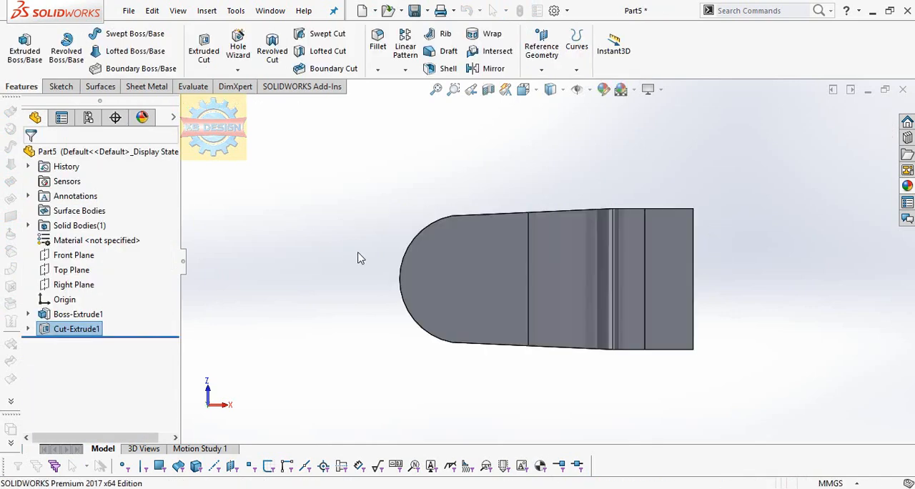
Sketch a circle about 35 mm in diameter on the shank's square end face, centered on the origin and reaching the face's side edges
mouse_move(360, 257)
middle_mouse_down()
mouse_move(449, 309)
mouse_move(484, 288)
mouse_move(419, 286)
middle_mouse_up()
left_click(688, 310)
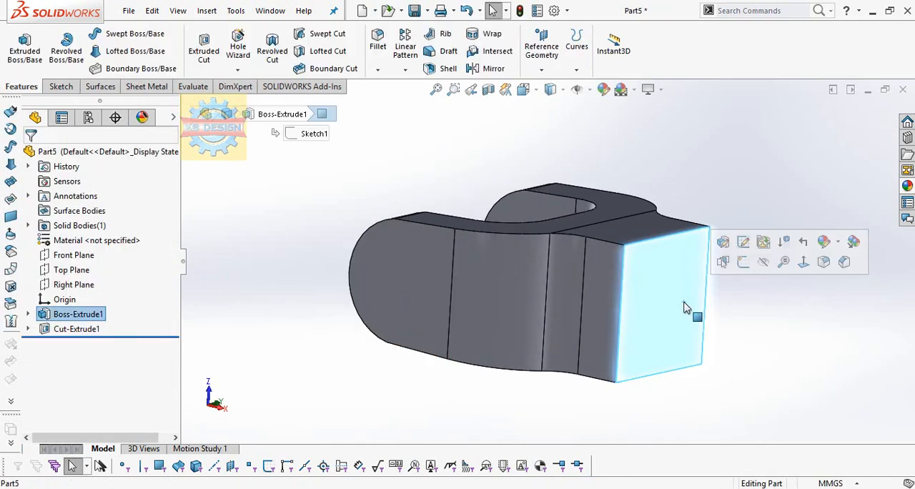
left_click(744, 264)
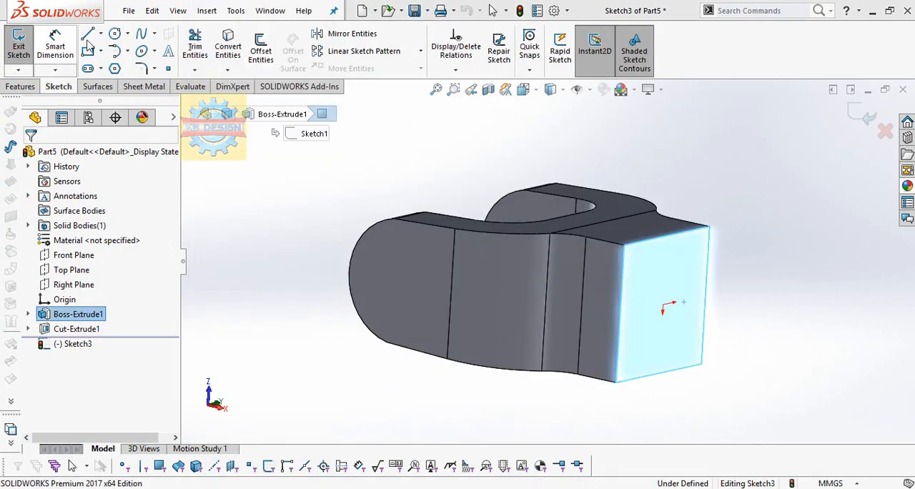
left_click(547, 259)
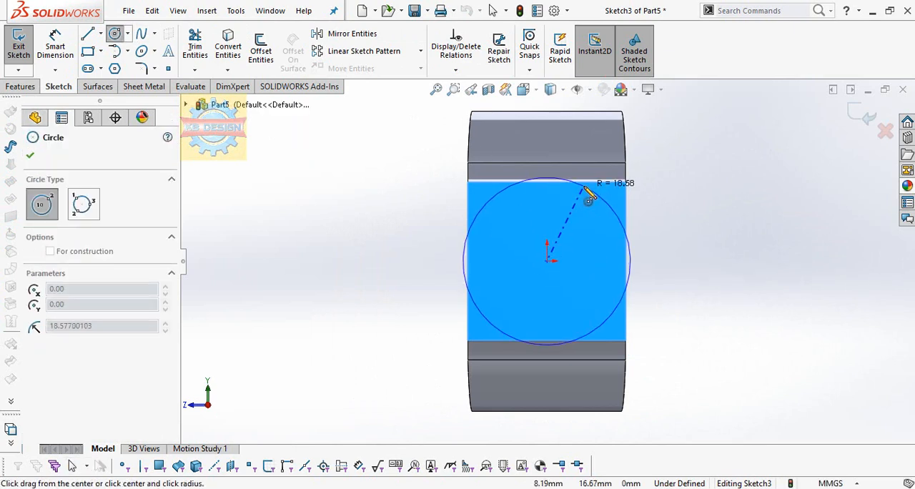
left_click(626, 262)
key("Escape")
Extrude-cut the material outside the shank's circle, ending Up To Vertex at the shoulder edge near the arms, with the side to cut flipped
left_click(29, 83)
left_click(216, 51)
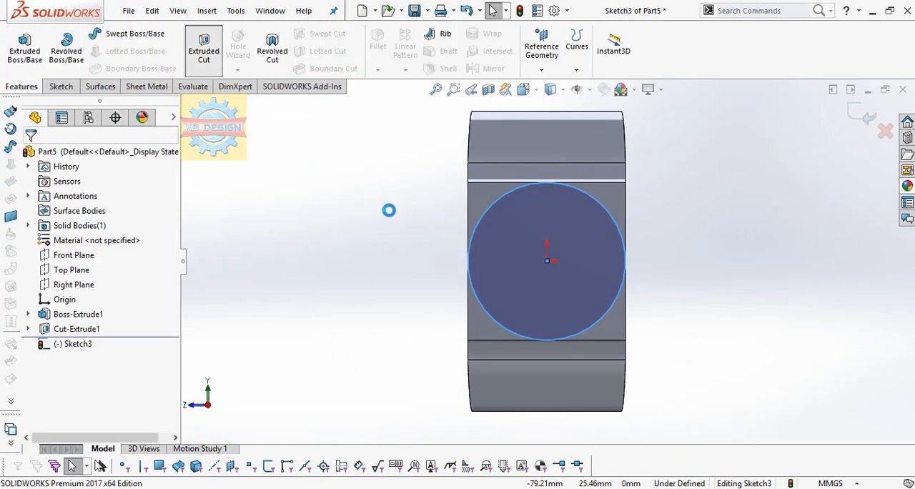
left_click(107, 234)
left_click(100, 299)
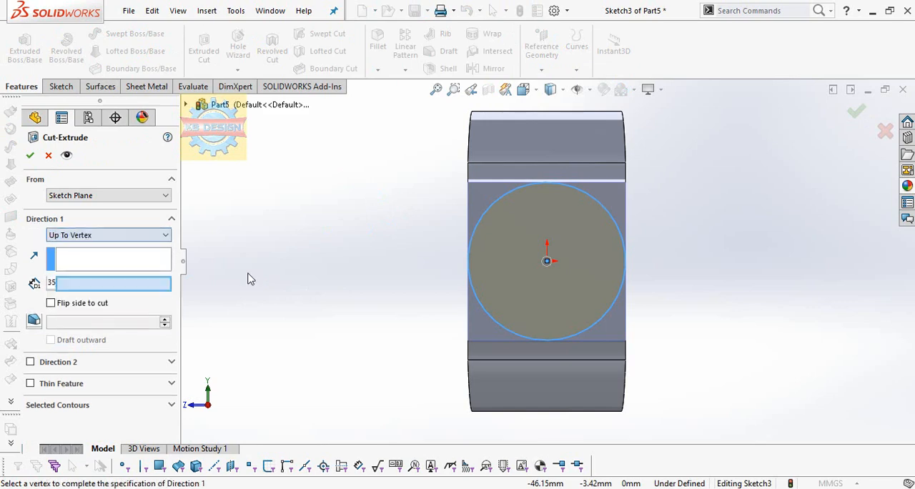
middle_click_drag(362, 261, 617, 156)
left_click(620, 269)
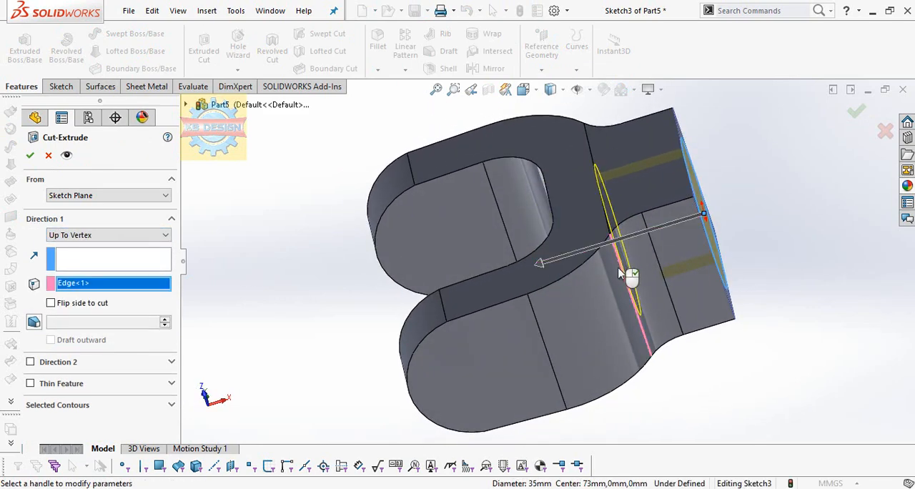
left_click(30, 155)
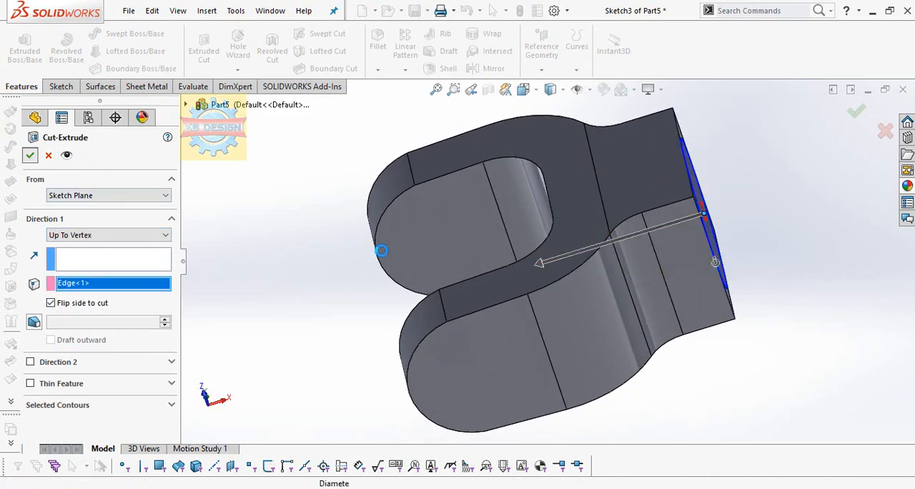
Sketch a circle about 17 mm in diameter on the round shank's end face, centered on the origin
middle_click_drag(381, 255, 668, 319)
left_click(668, 319)
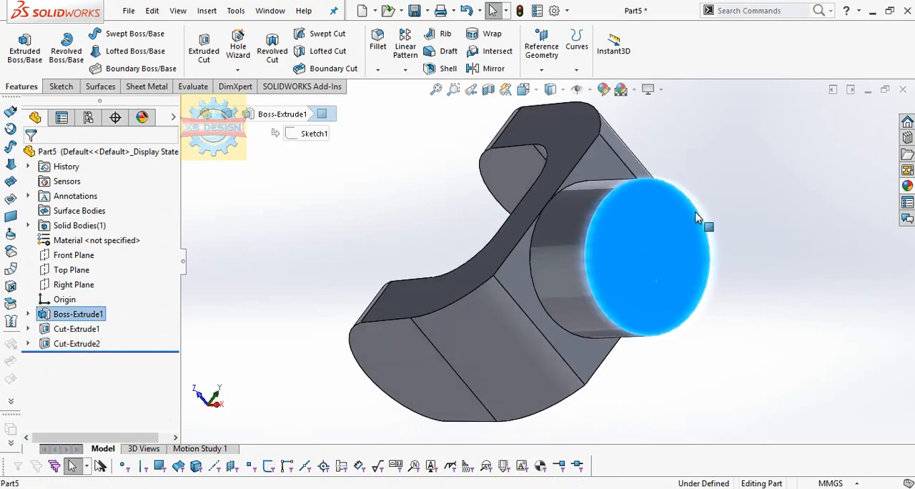
left_click(61, 86)
left_click(18, 46)
left_click(114, 36)
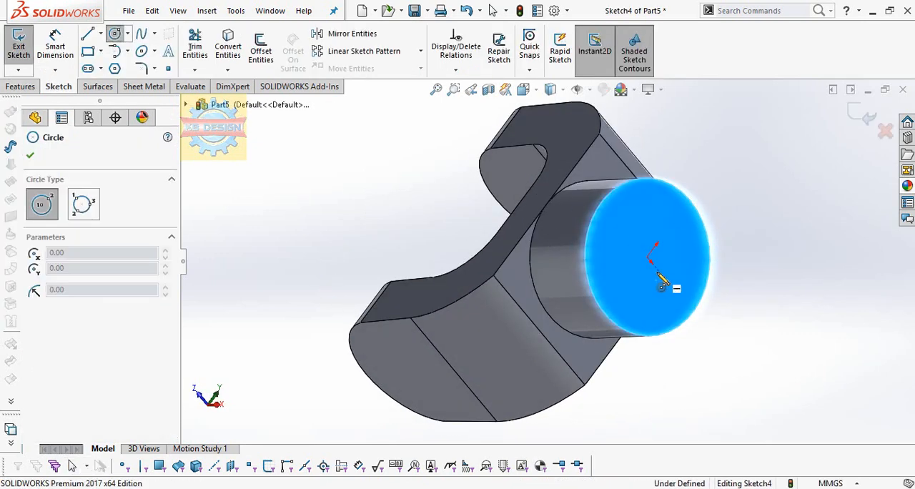
left_click(647, 257)
left_click(672, 236)
Dimension the circle on the shank's end face with a diameter of 19 mm
left_click(57, 47)
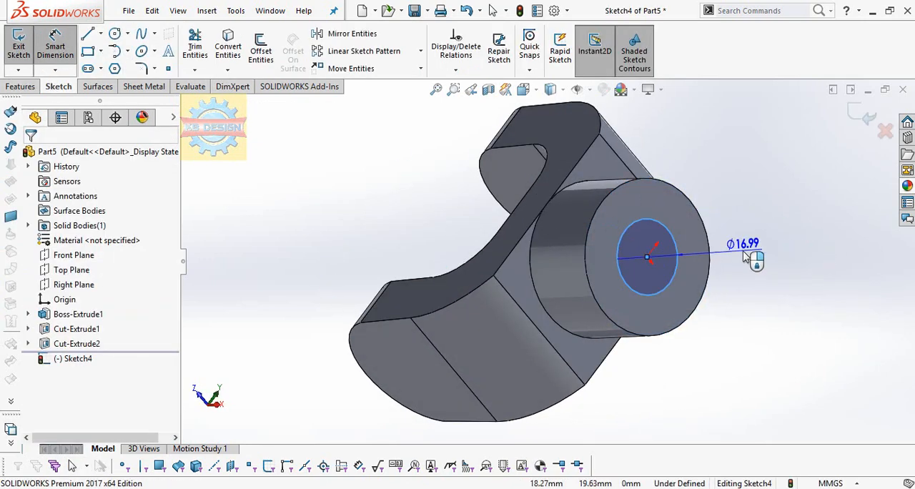
left_click(692, 245)
type("19")
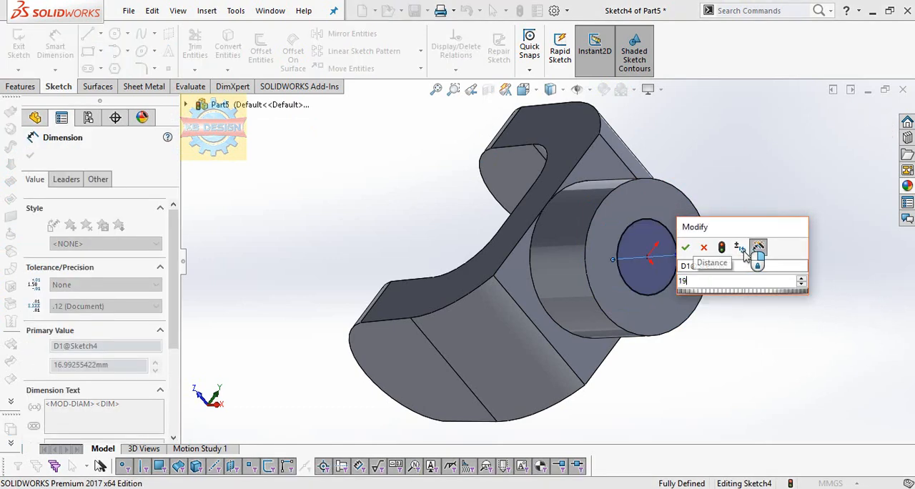
key("Return")
key("Escape")
Extrude-cut the 19 mm circle through the shank with the end condition Through All - Both
left_click(20, 86)
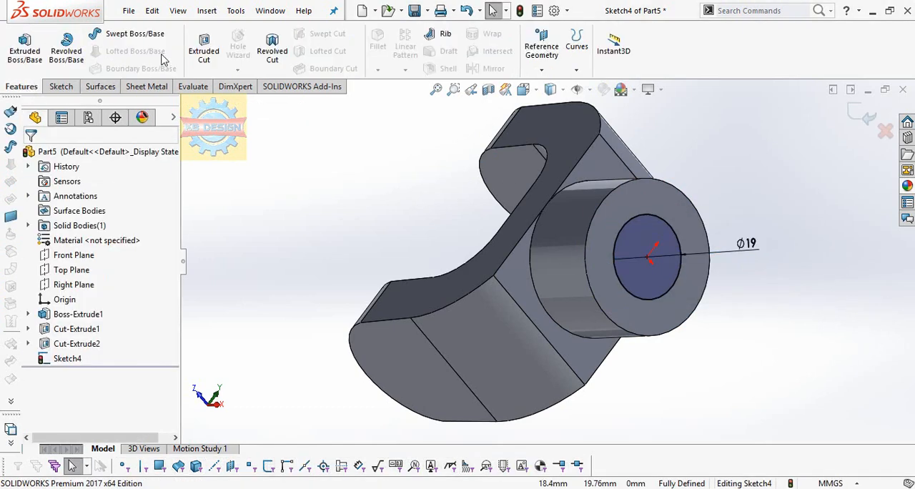
left_click(204, 50)
left_click(107, 236)
left_click(103, 265)
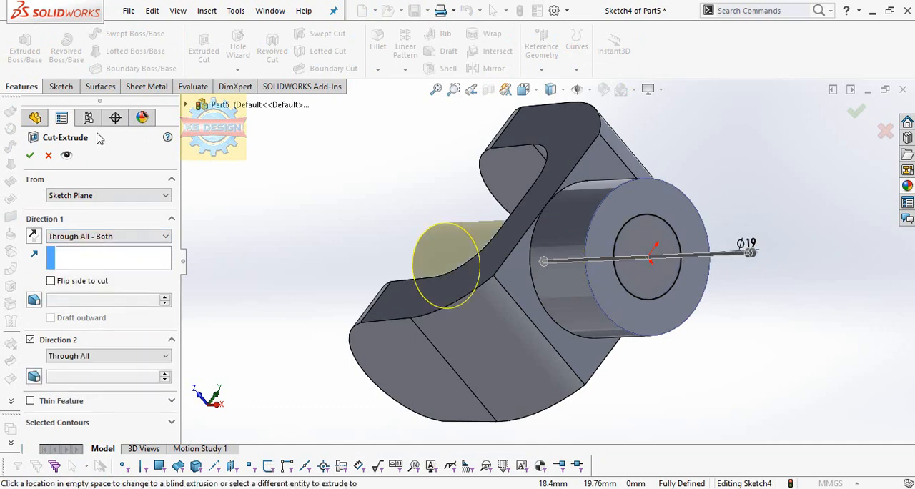
left_click(30, 155)
Start a sketch on the fork arm's flat outer face and draw a vertical centerline between the two ends of the rounded edge
middle_click_drag(372, 195, 500, 300)
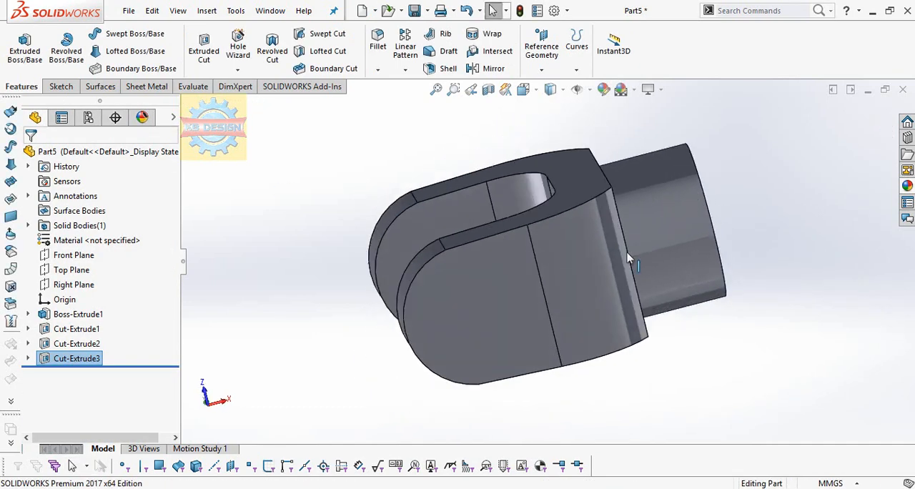
left_click(505, 302)
key("space")
left_click(312, 56)
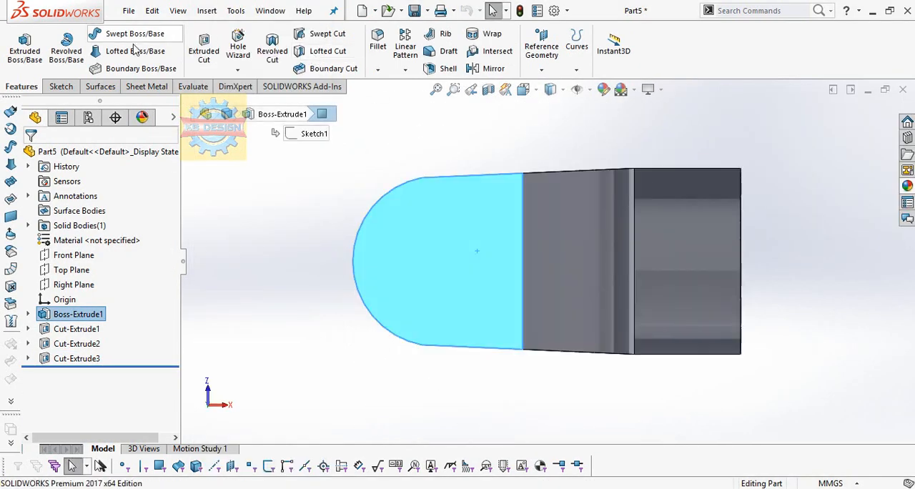
left_click(61, 86)
left_click(19, 45)
left_click(114, 33)
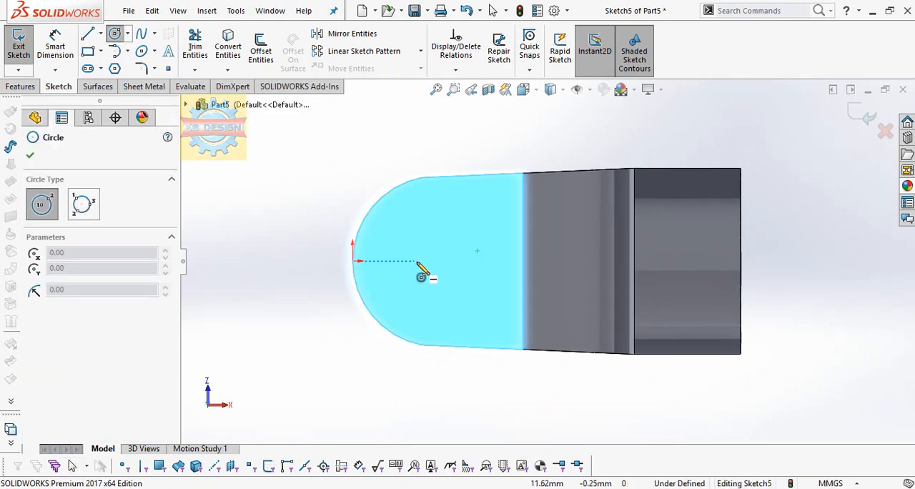
left_click(100, 33)
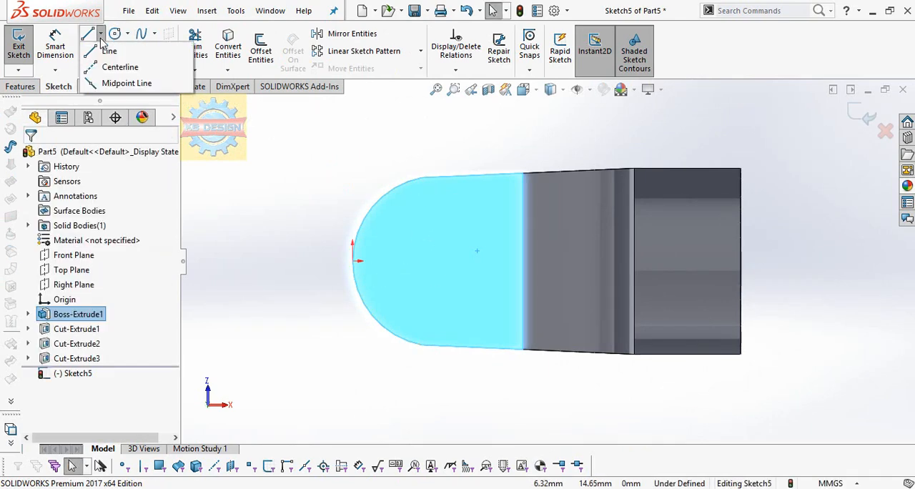
left_click(143, 68)
left_click_drag(422, 177, 423, 346)
key("Escape")
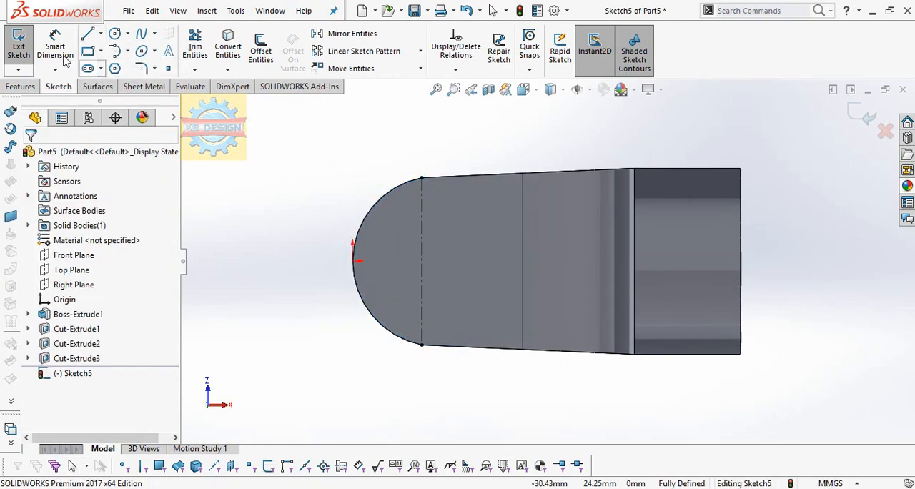
Draw a circle centered on the centerline's midpoint and set its diameter to 10 mm
left_click(114, 33)
left_click(421, 261)
left_click(439, 243)
left_click(55, 44)
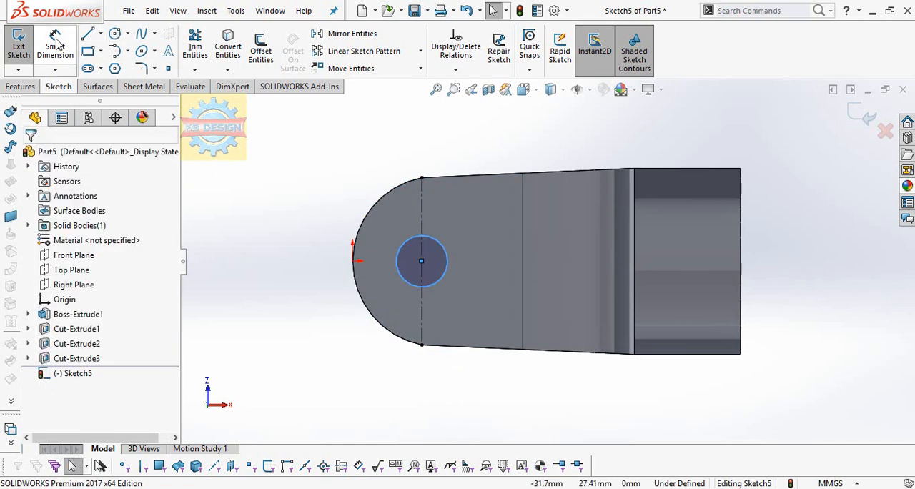
left_click(436, 243)
left_click(447, 218)
type("10")
key("Return")
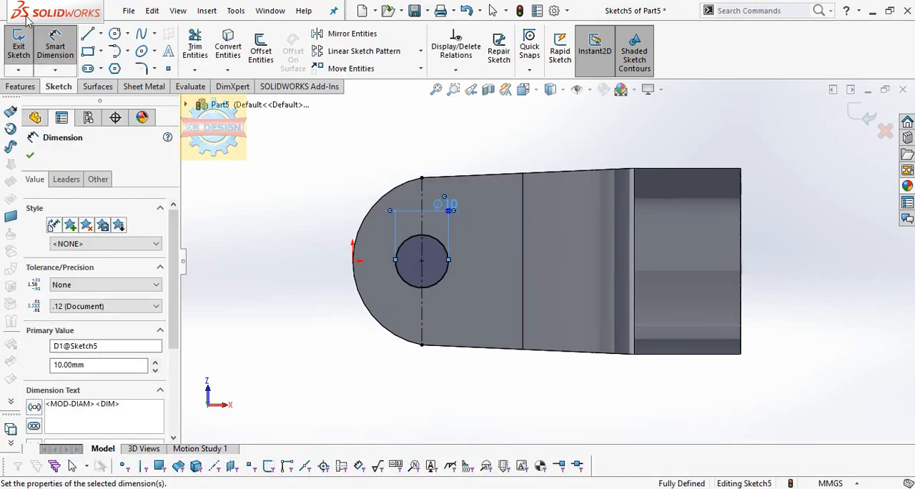
Extrude-cut the 10 mm circle through both fork arms with the end condition Through All - Both
left_click(21, 86)
left_click(211, 60)
left_click(137, 237)
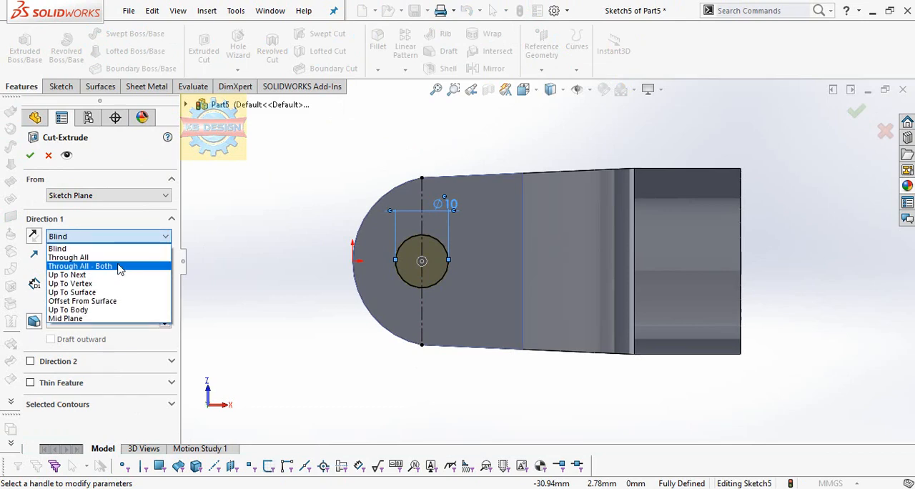
left_click(117, 265)
middle_click_drag(535, 354, 568, 375)
left_click(30, 155)
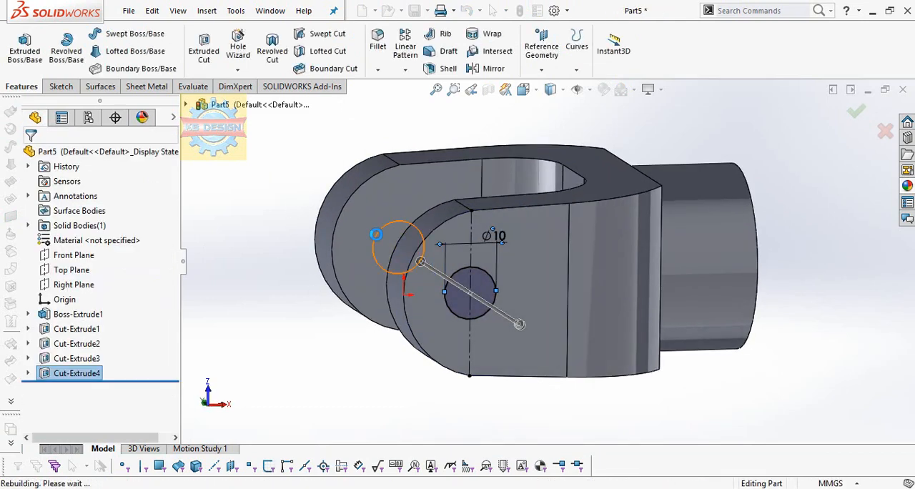
Sketch a circle about 12.8 mm in diameter on the arm's outer face, concentric with the pin hole
middle_click_drag(439, 286, 457, 252)
left_click(456, 248)
key("space")
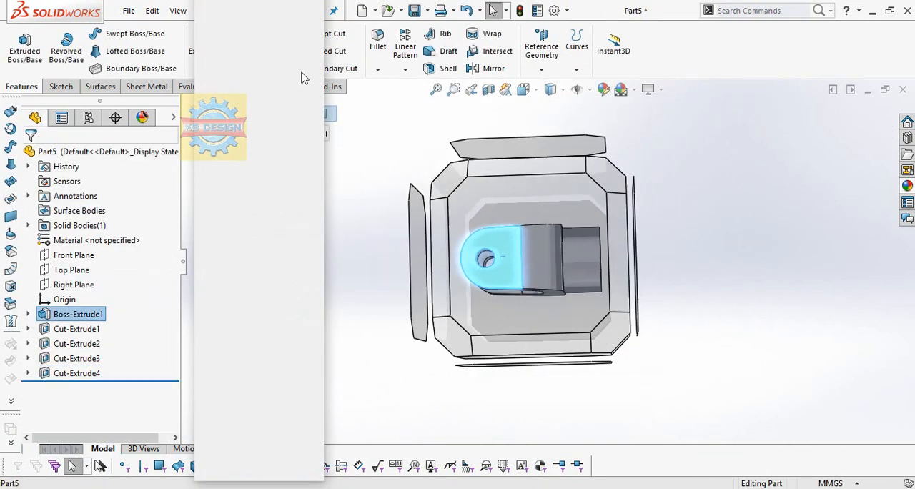
left_click(302, 76)
left_click(61, 86)
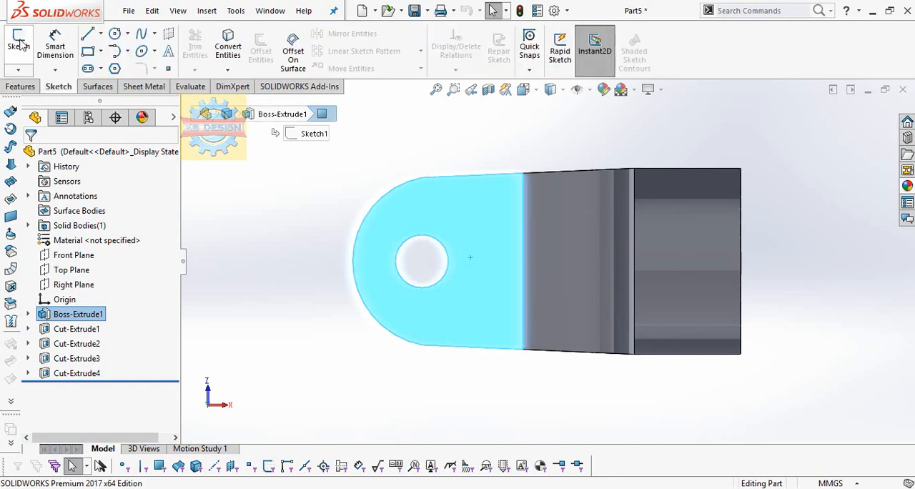
left_click(18, 46)
left_click(115, 34)
left_click(422, 259)
left_click(441, 234)
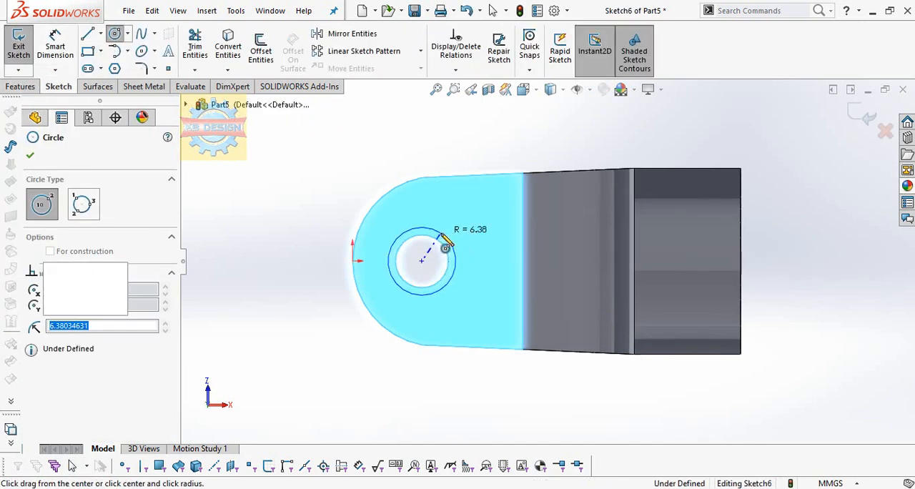
key("Escape")
Dimension the circle around the pin hole with a diameter of 15 mm
left_click(62, 52)
left_click(474, 213)
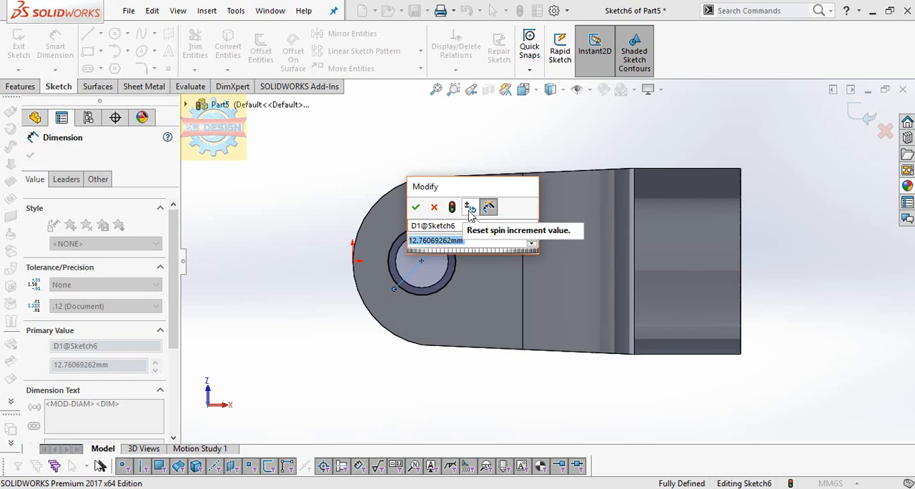
type("15")
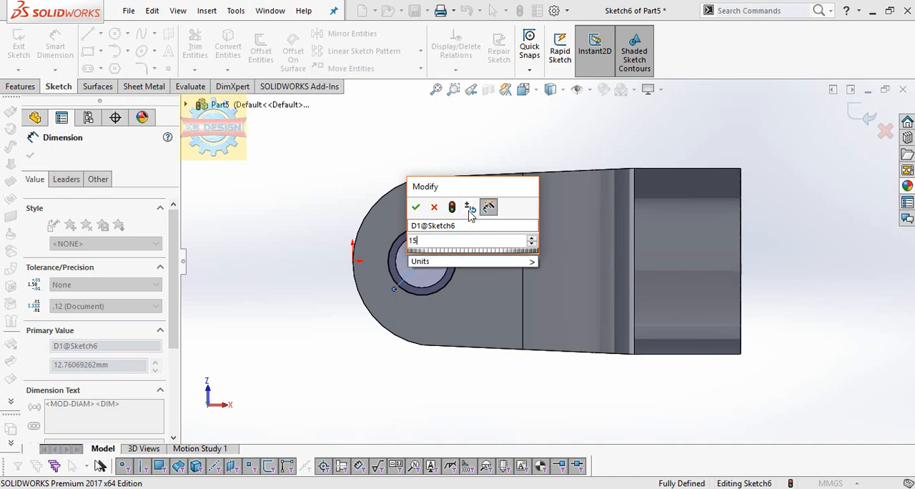
key("Return")
Extrude-cut the 15 mm circle to a blind depth of 3 mm to form a counterbore around the pin hole
middle_click_drag(470, 215, 465, 236)
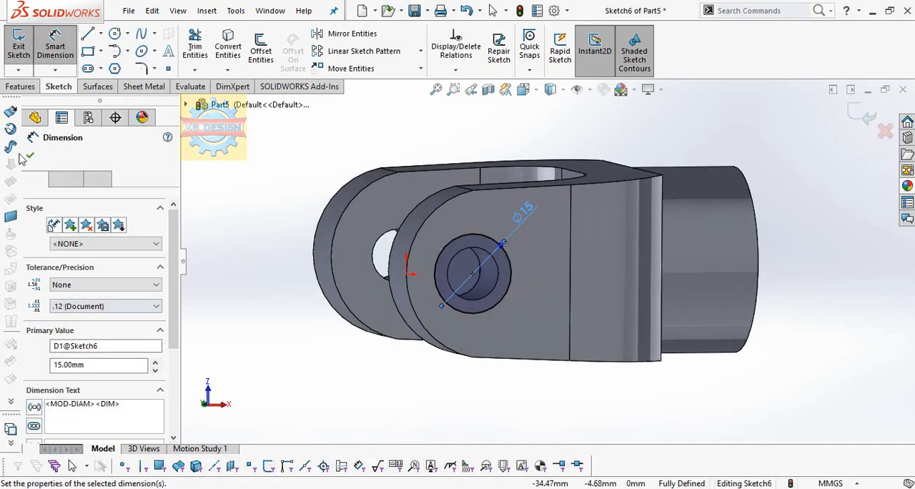
left_click(20, 85)
left_click(204, 47)
type("3")
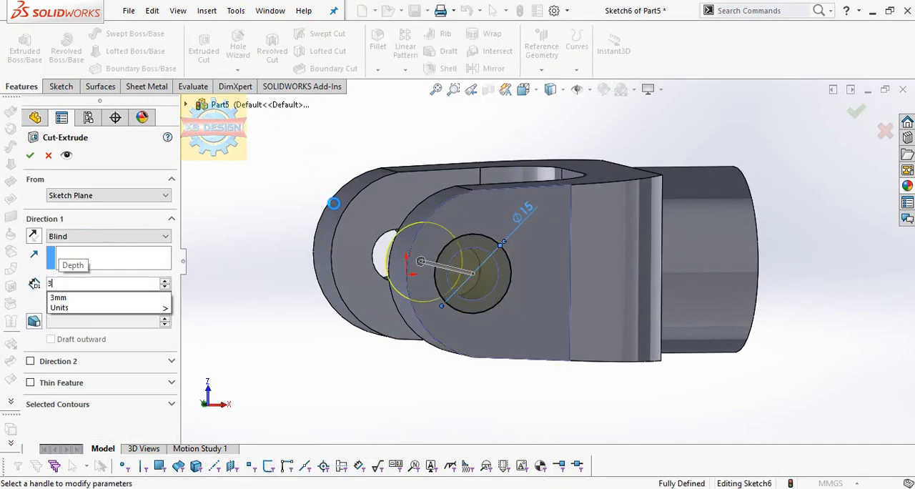
key("Return")
left_click(30, 157)
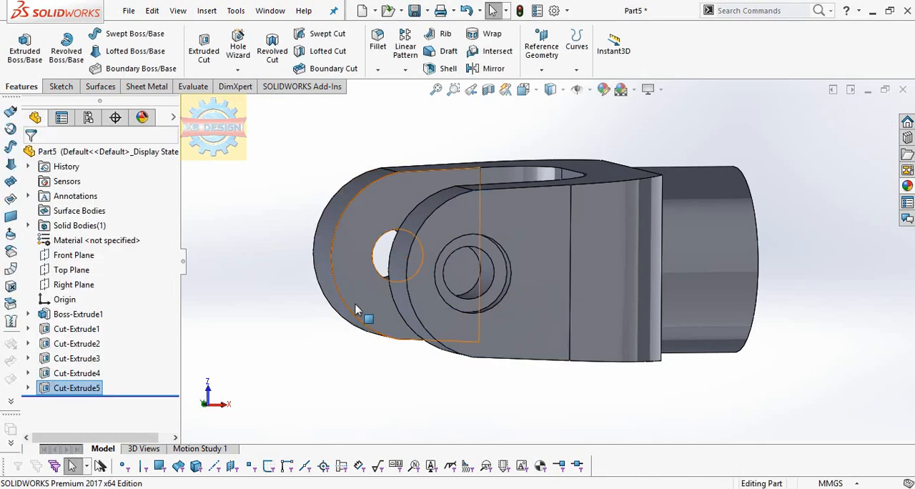
Mirror the counterbore cut about the Top Plane onto the opposite fork arm
middle_click_drag(399, 301, 420, 319)
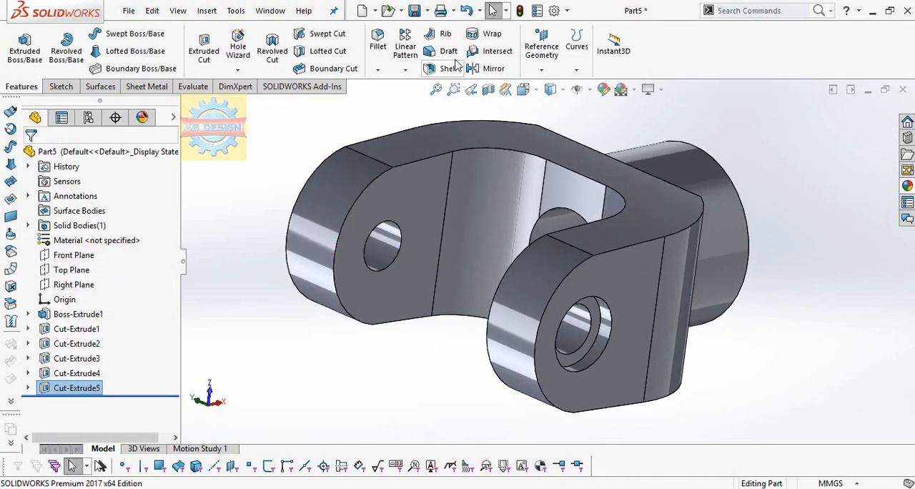
left_click(405, 69)
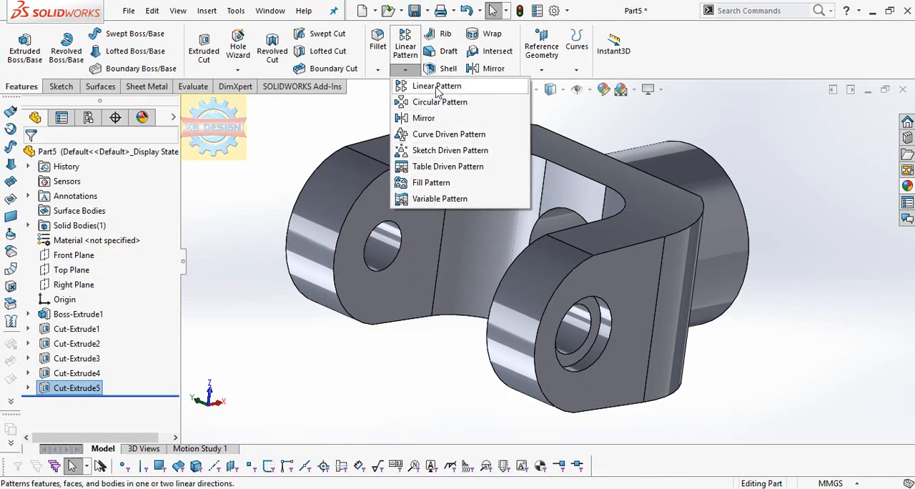
left_click(485, 68)
left_click(186, 105)
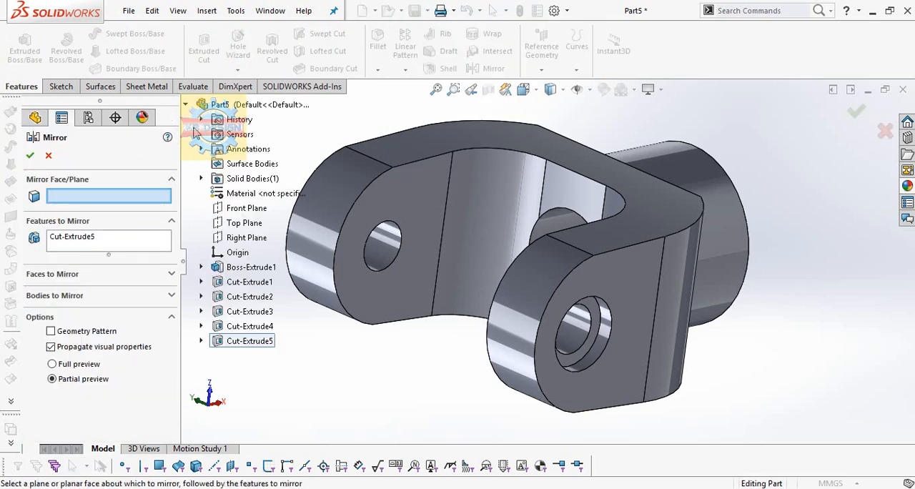
left_click(241, 223)
key("Return")
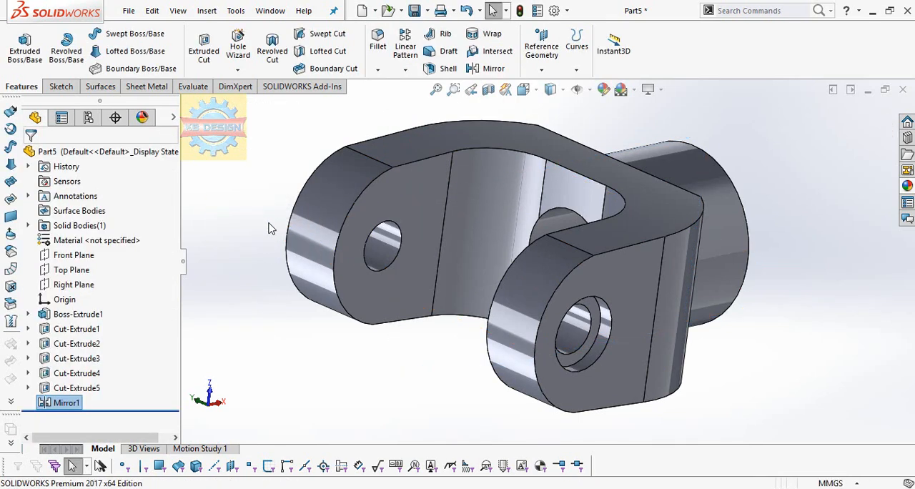
Start a sketch on the far arm's inner face and draw a circle around the pin hole, concentric with it
middle_click_drag(398, 273, 400, 240)
left_click(427, 229)
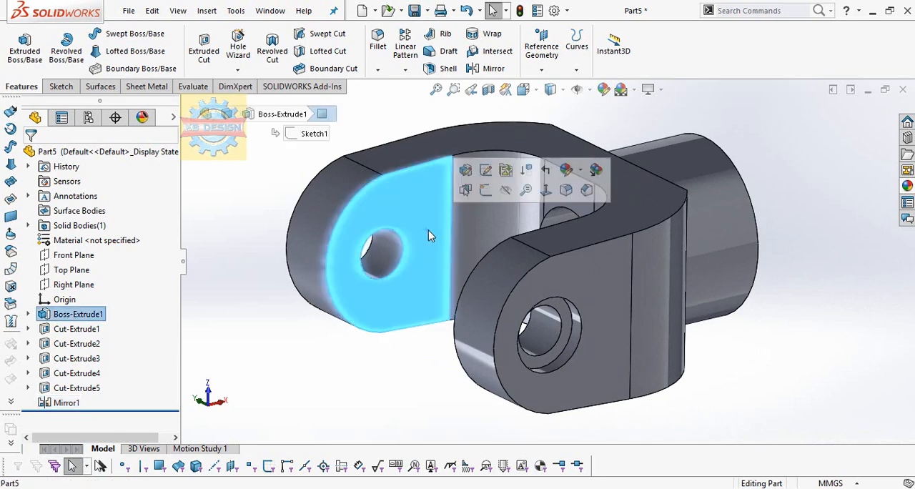
left_click(485, 190)
left_click(116, 35)
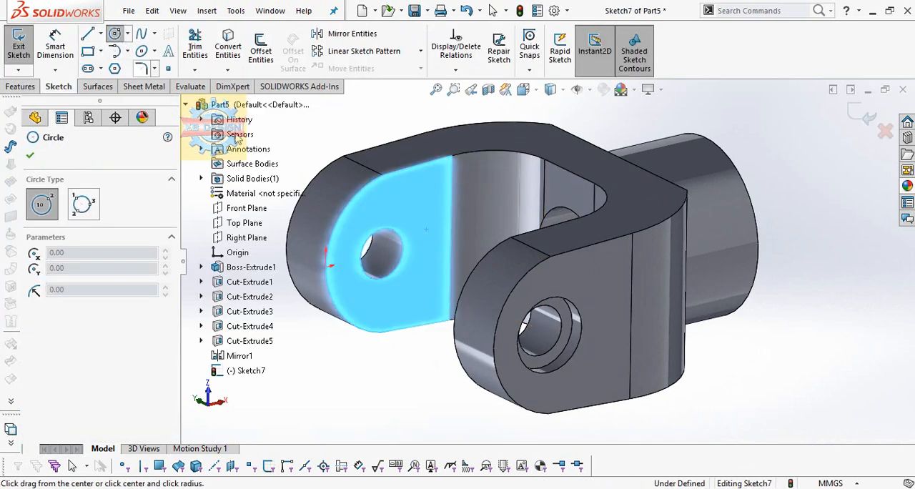
left_click(382, 253)
left_click(411, 223)
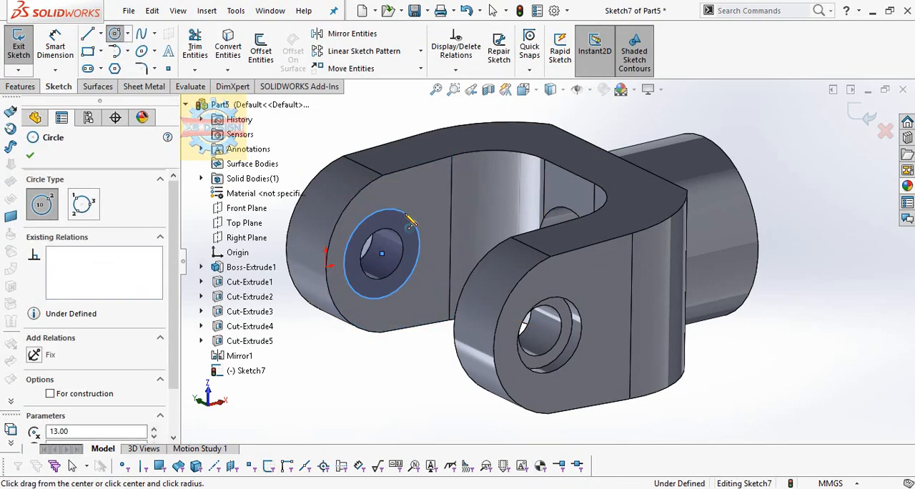
Draw a concentric circle matching the pin hole's edge and dimension the surrounding outer circle to a 25 mm diameter
left_click(382, 253)
left_click(395, 231)
key("Escape")
left_click(56, 45)
left_click(400, 237)
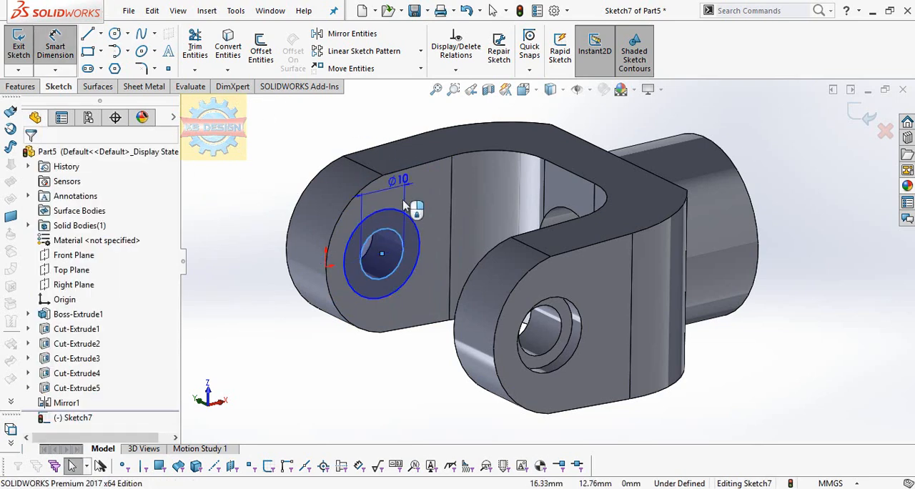
left_click(405, 215)
left_click(407, 136)
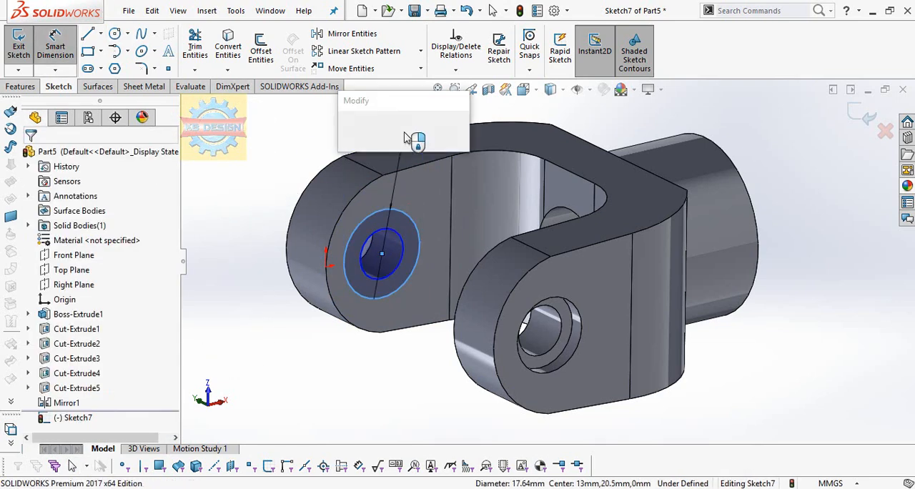
type("25")
key("Return")
Extrude the ring profile around the pin hole as a boss to a blind depth of 1.5 mm
left_click(32, 87)
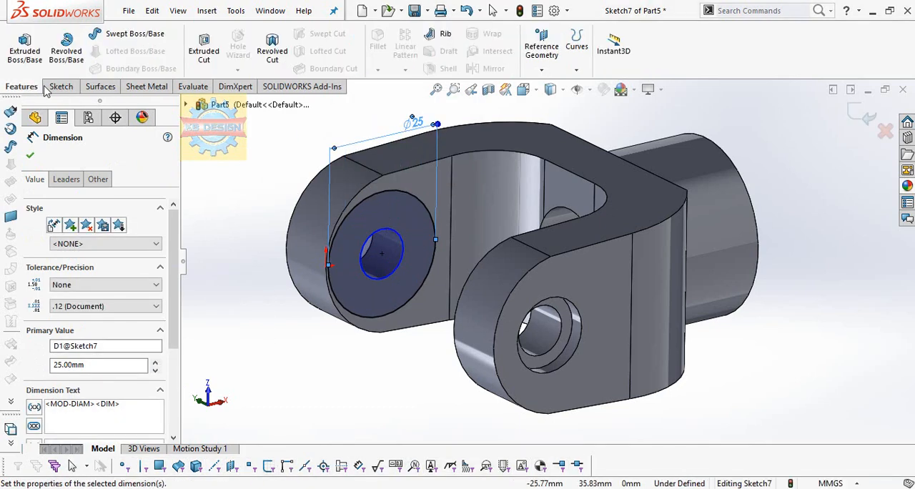
left_click(41, 55)
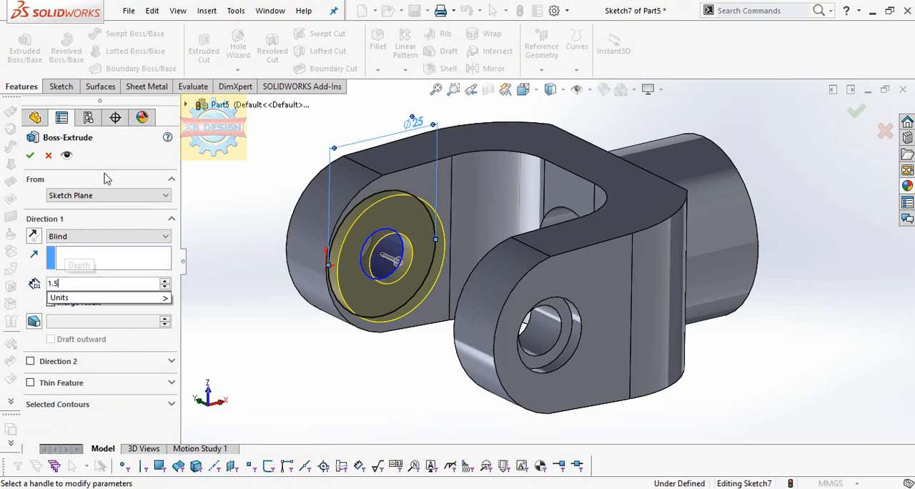
type("1.5")
key("Return")
left_click(32, 155)
Mirror the ring boss about the Top Plane onto the opposite arm's inner face
middle_click_drag(543, 300, 593, 268)
left_click(493, 69)
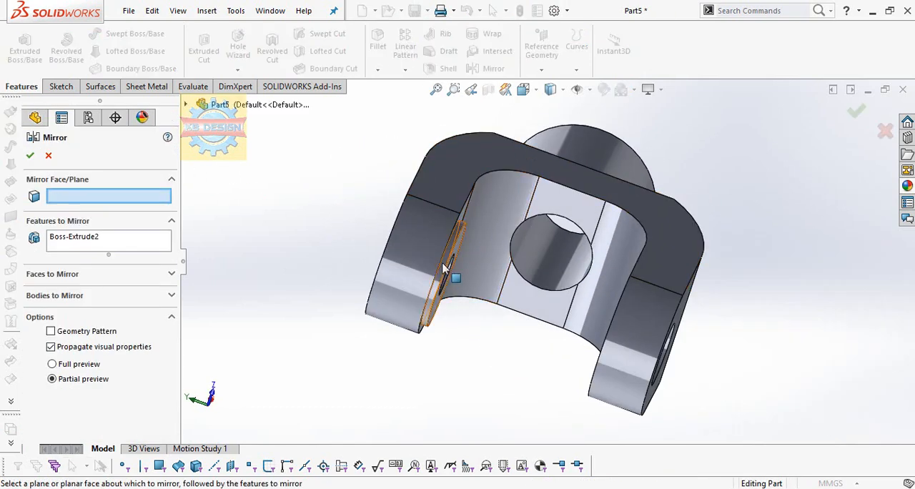
left_click(185, 104)
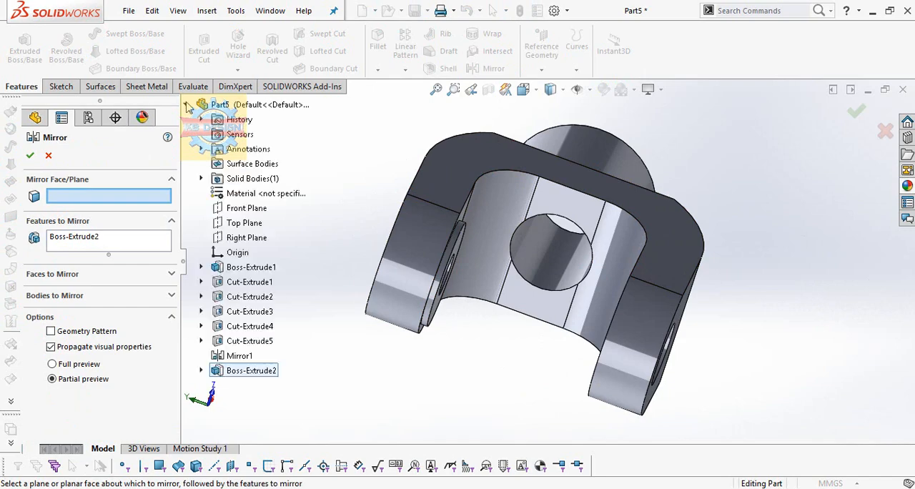
left_click(244, 223)
left_click(30, 155)
middle_click_drag(591, 313, 716, 312)
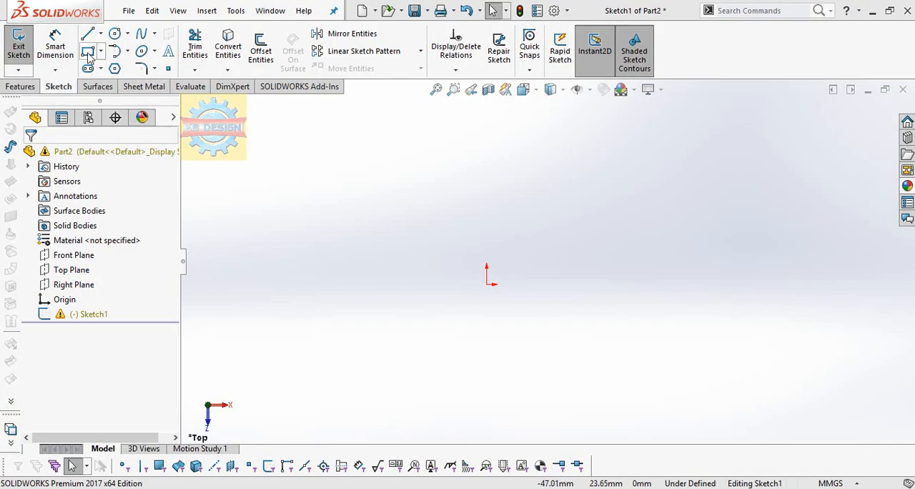
In the new part's top-view sketch, draw a center rectangle about 15 mm tall, centered on the origin
left_click(101, 51)
left_click(123, 83)
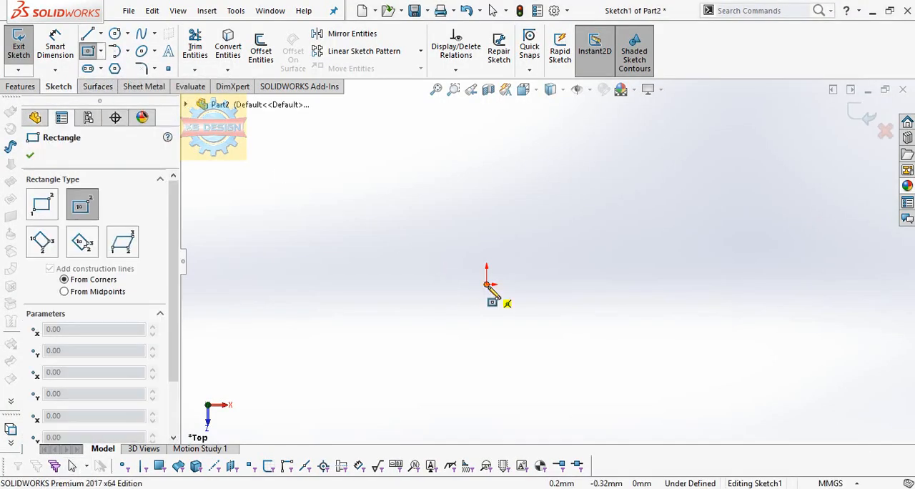
left_click(487, 284)
left_click(528, 236)
Add an Equal relation between two adjacent sides of the rectangle to make it a square
left_click(455, 70)
left_click(469, 101)
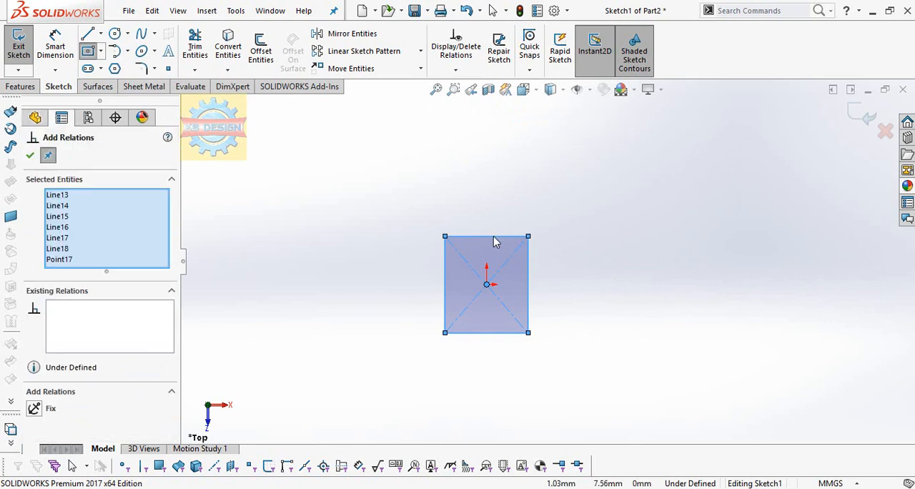
right_click(136, 232)
left_click(158, 241)
left_click(459, 236)
left_click(445, 265)
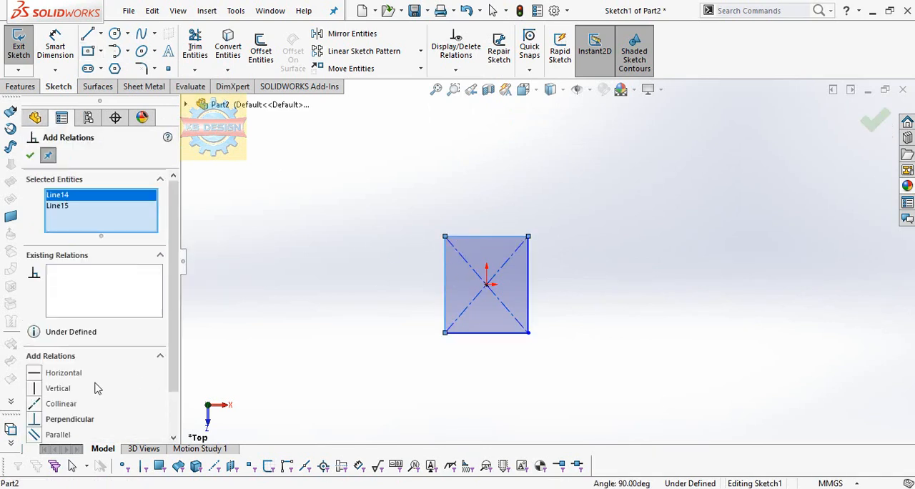
scroll(47, 413, "down", 2)
left_click(53, 396)
Dimension the square's side length to 38 mm
left_click(55, 49)
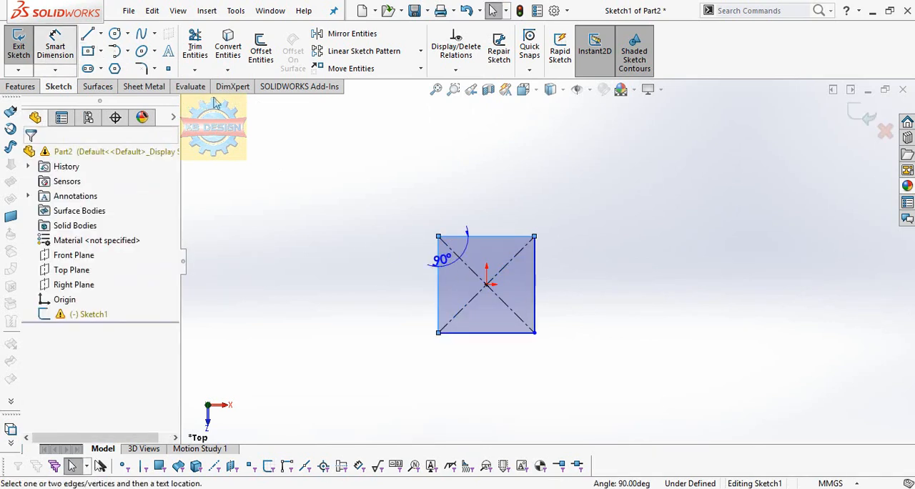
left_click(477, 236)
left_click(472, 228)
type("38")
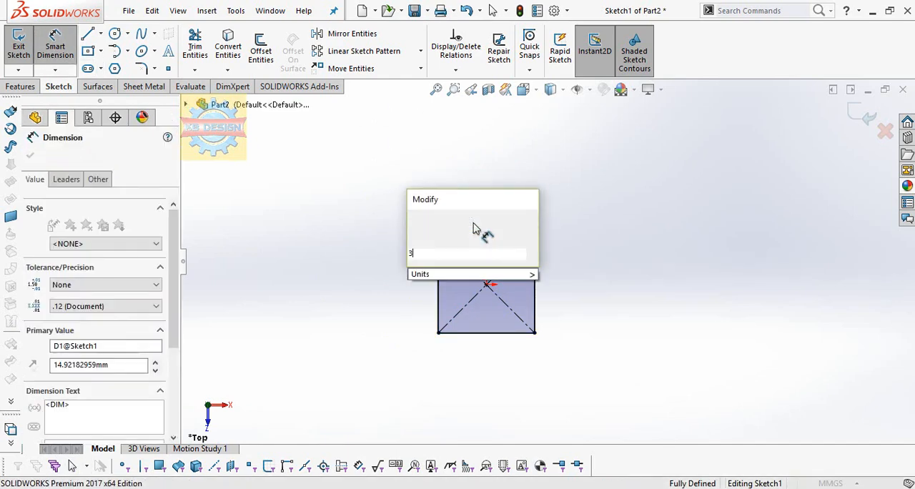
key("Return")
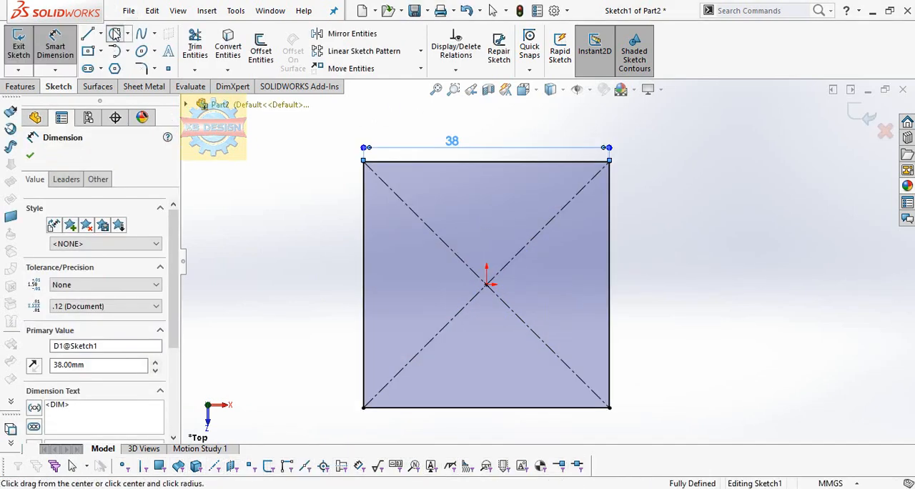
Draw a circle centered on the origin over the square and set its diameter to 44.5 mm
left_click(114, 34)
left_click(487, 284)
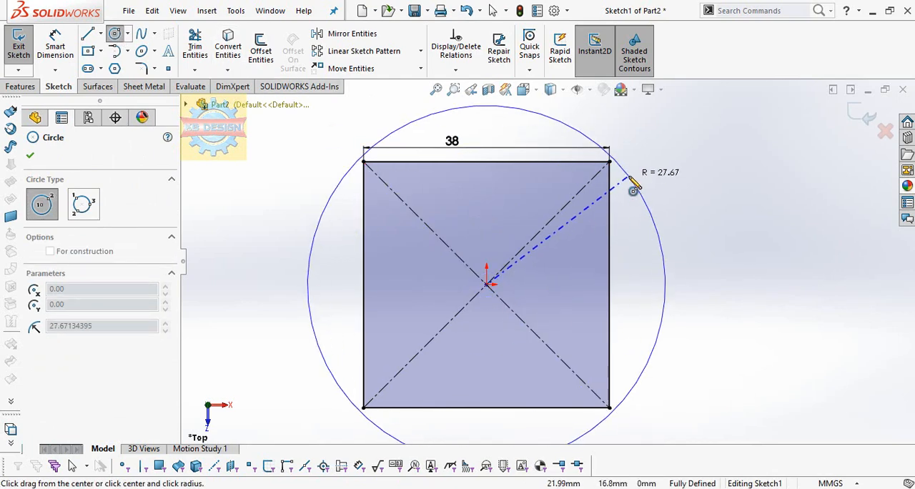
left_click(629, 177)
left_click(63, 53)
left_click(638, 189)
left_click(675, 186)
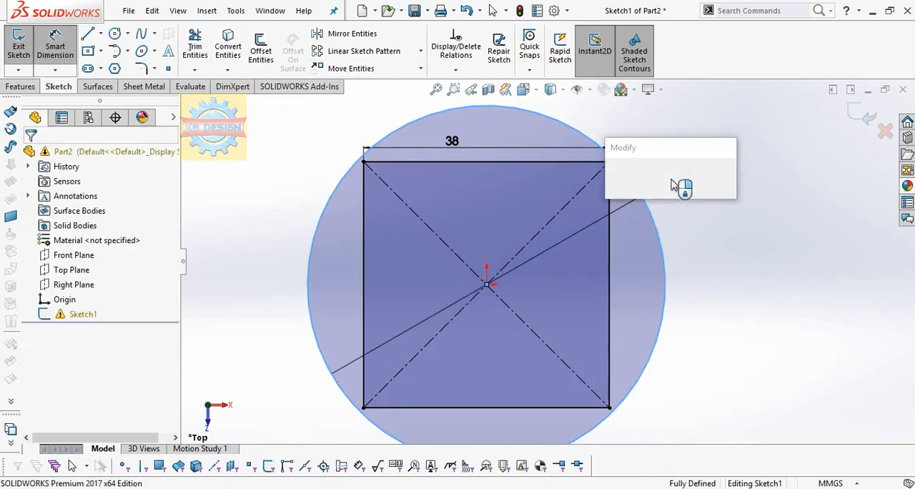
type("44.5")
key("Return")
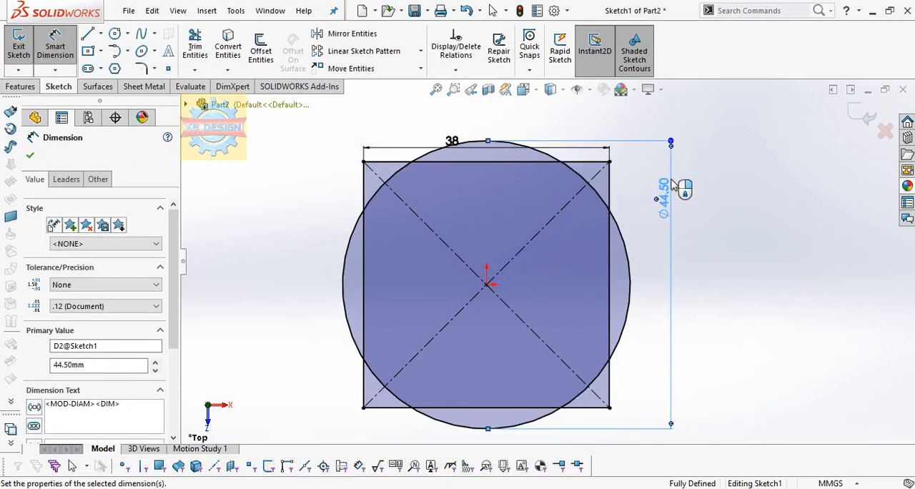
Trim the square's corners outside the circle and the arcs beyond its sides, leaving a square outline with rounded corners
left_click(195, 46)
left_click_drag(339, 191, 379, 180)
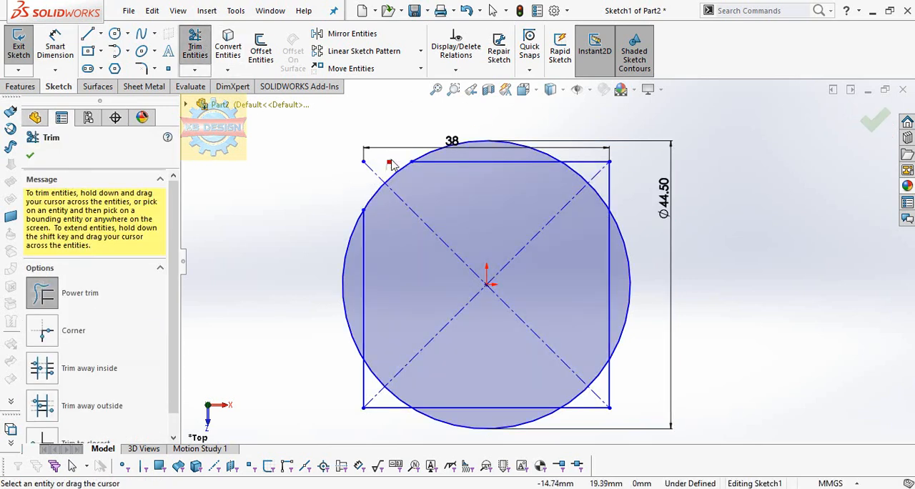
left_click_drag(471, 134, 479, 146)
mouse_move(333, 241)
left_mouse_down()
mouse_move(331, 368)
mouse_move(366, 429)
left_mouse_up()
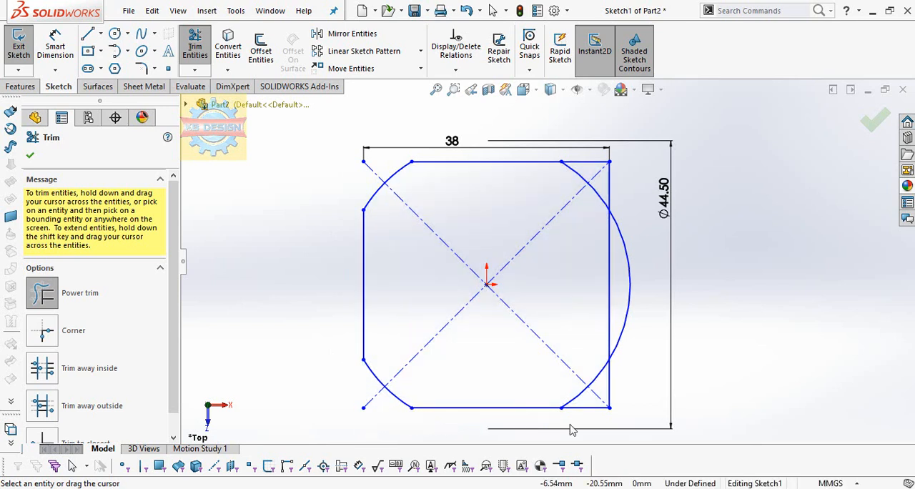
left_click_drag(642, 337, 633, 315)
mouse_move(629, 283)
left_mouse_down()
mouse_move(607, 187)
mouse_move(693, 371)
left_mouse_up()
mouse_move(614, 388)
left_mouse_down()
mouse_move(583, 426)
mouse_move(634, 407)
left_mouse_up()
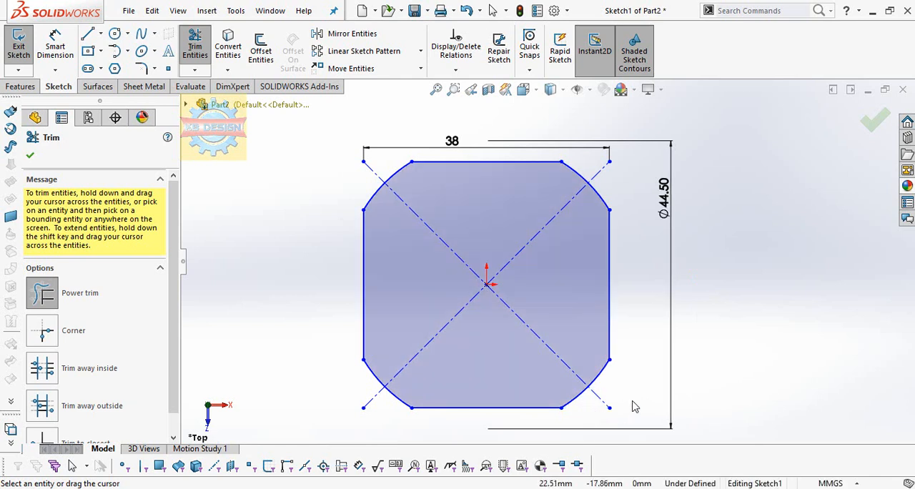
Draw an inner circle centered on the origin and dimension its diameter to 19 mm
left_click(114, 34)
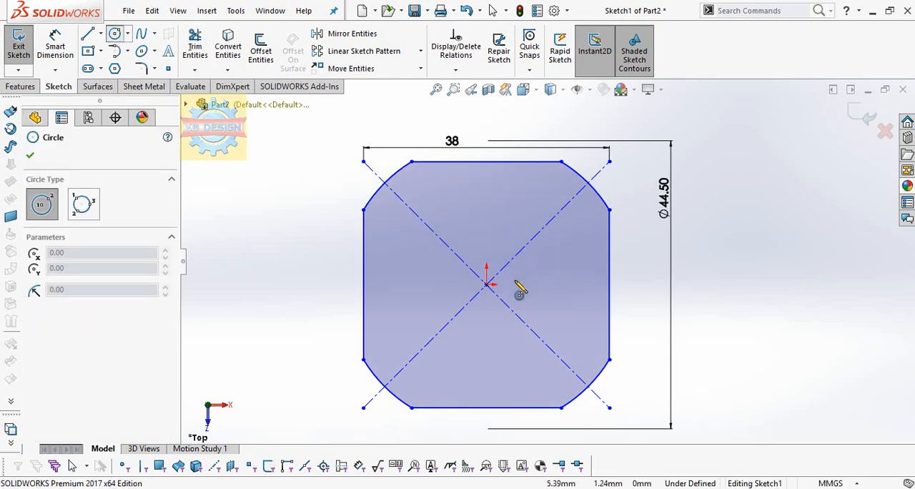
left_click(486, 284)
left_click(524, 285)
left_click(55, 44)
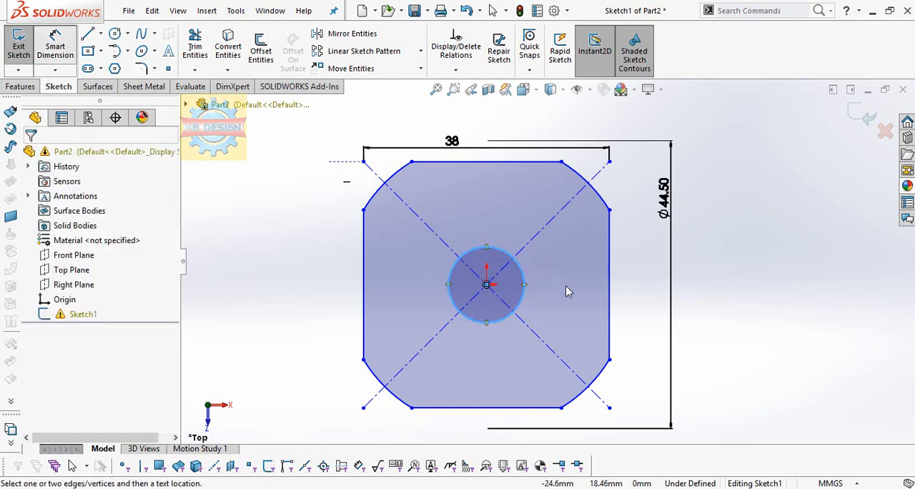
left_click(523, 283)
left_click(658, 281)
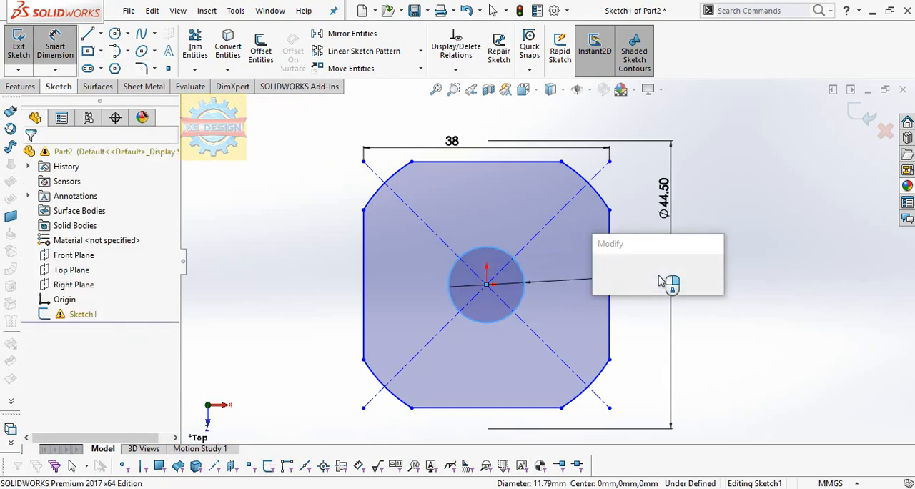
type("19")
key("Return")
Extrude the rounded-corner profile with its center hole by 20 mm using the Mid Plane end condition
left_click(26, 88)
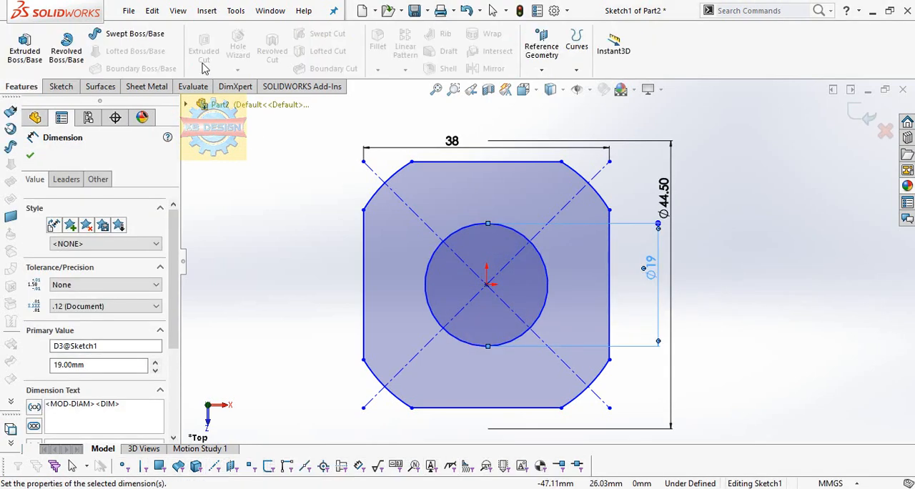
left_click(64, 86)
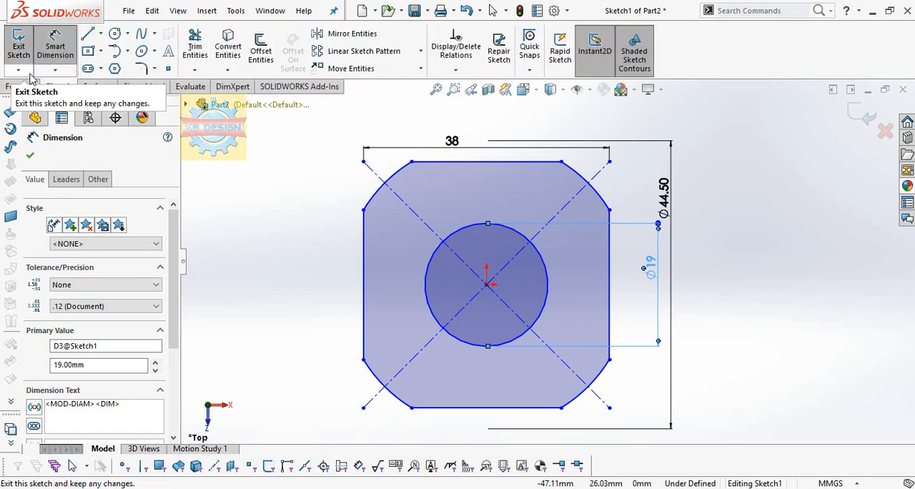
left_click(21, 87)
left_click(25, 46)
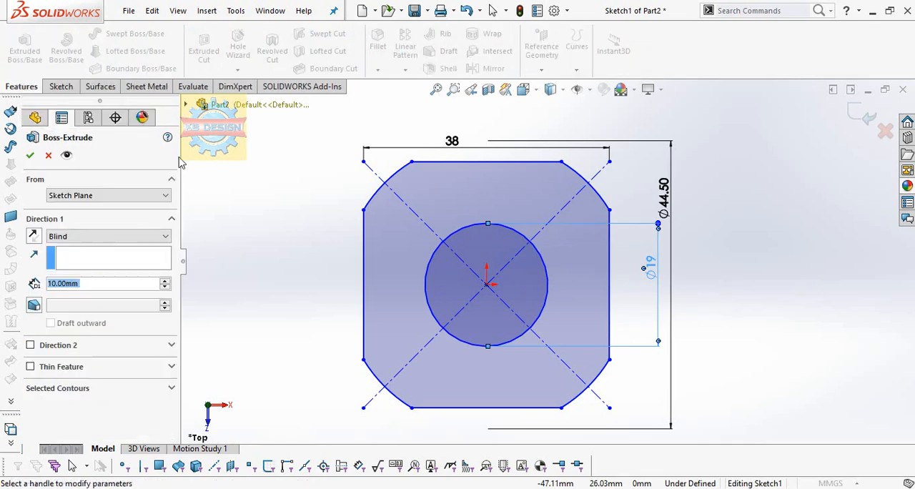
type("20")
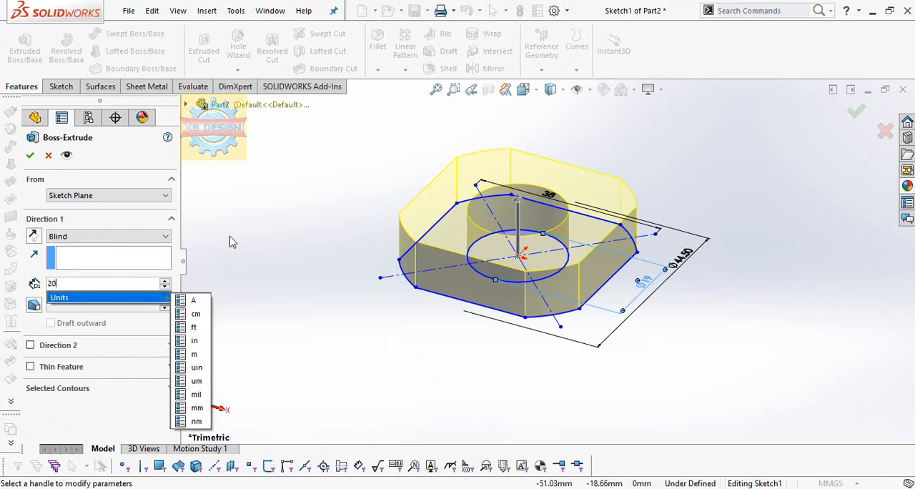
key("Return")
left_click(108, 236)
left_click(81, 291)
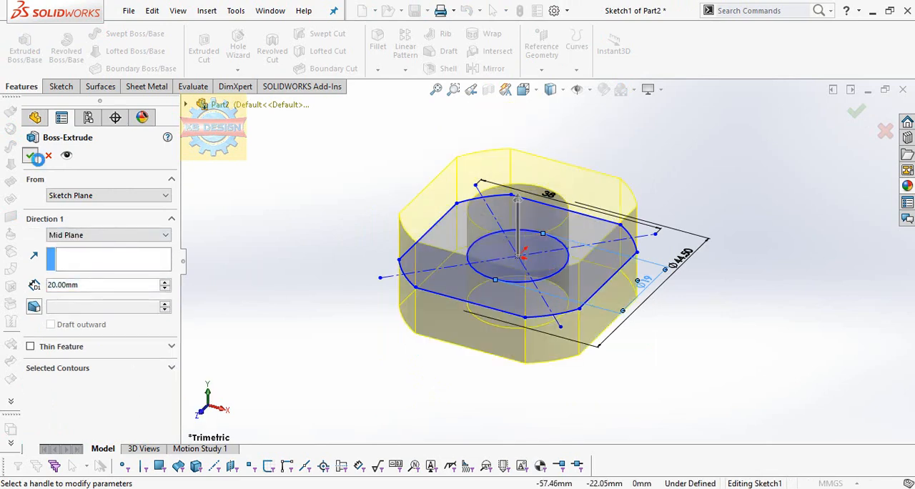
left_click(32, 157)
Start a sketch on one flat side face of the block and draw a circle about 6 mm in diameter centered on the origin
middle_click_drag(323, 186, 420, 300)
left_click(546, 289)
key("space")
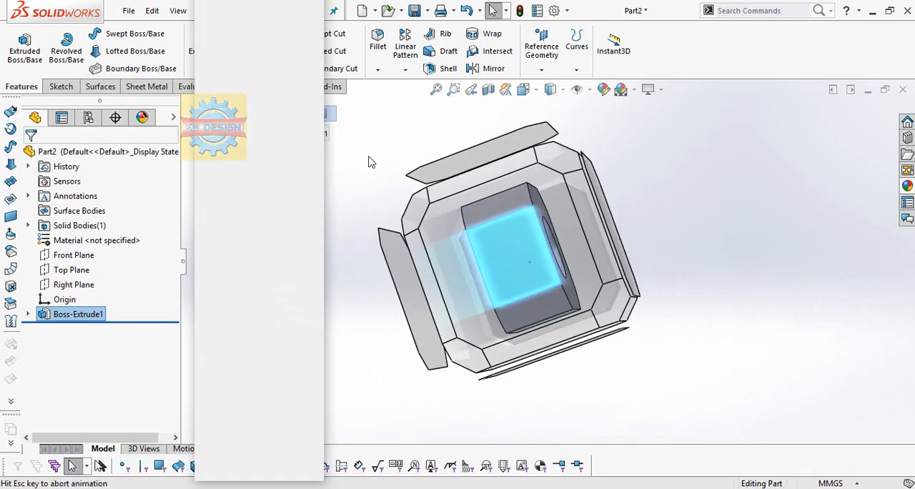
key("Escape")
key("ctrl+8")
left_click(61, 86)
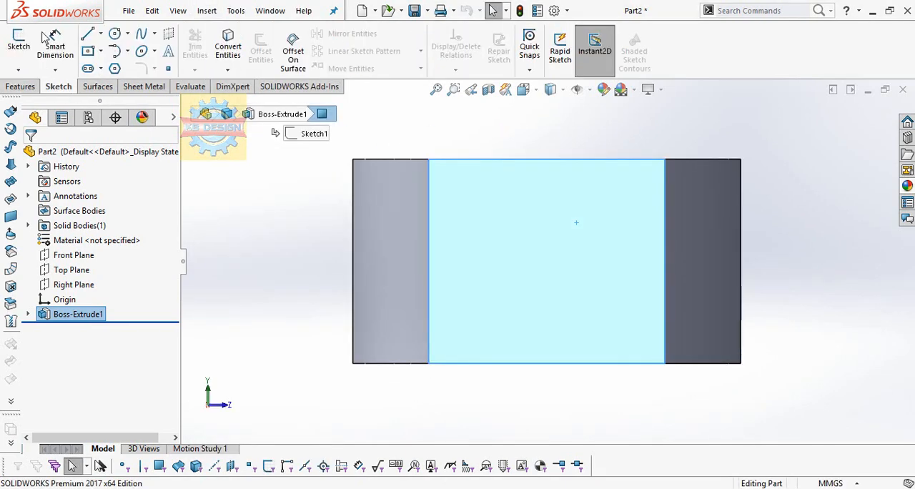
left_click(19, 44)
left_click(114, 33)
left_click(547, 259)
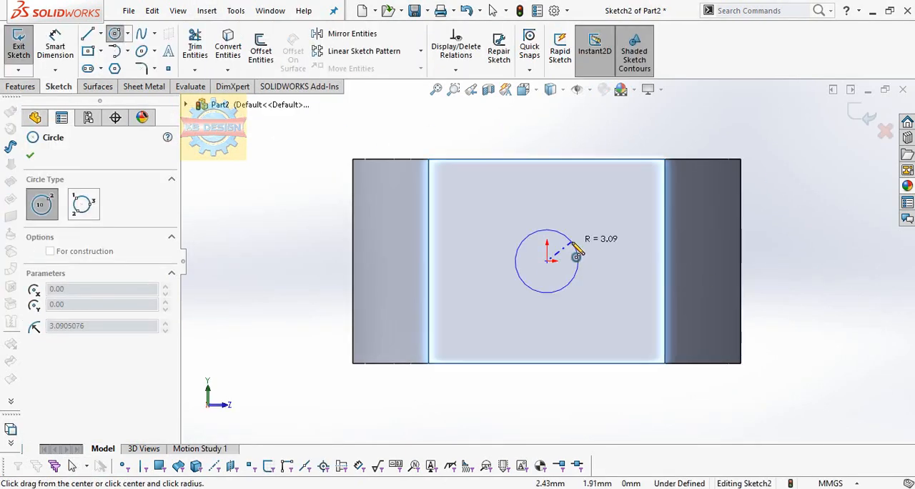
left_click(578, 241)
key("Escape")
Set the side-face circle's diameter to 8.5 mm
left_click(70, 44)
left_click(577, 250)
left_click(639, 228)
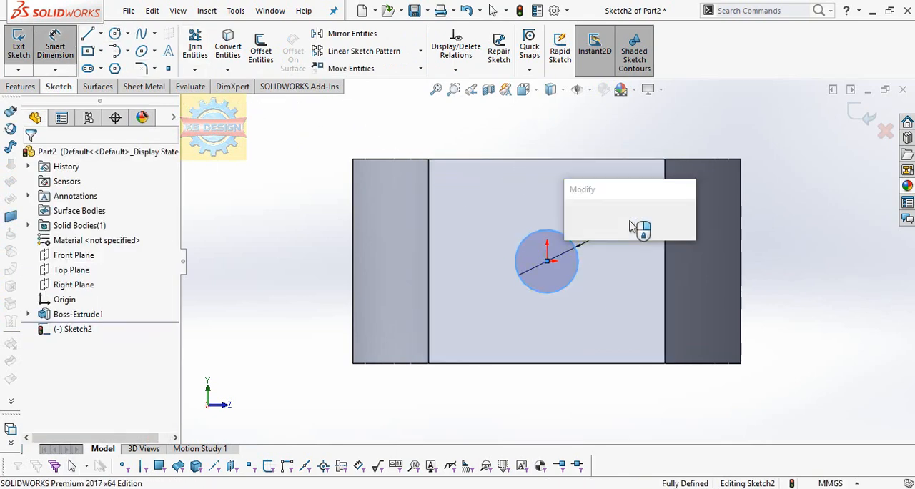
type("8.5")
key("Return")
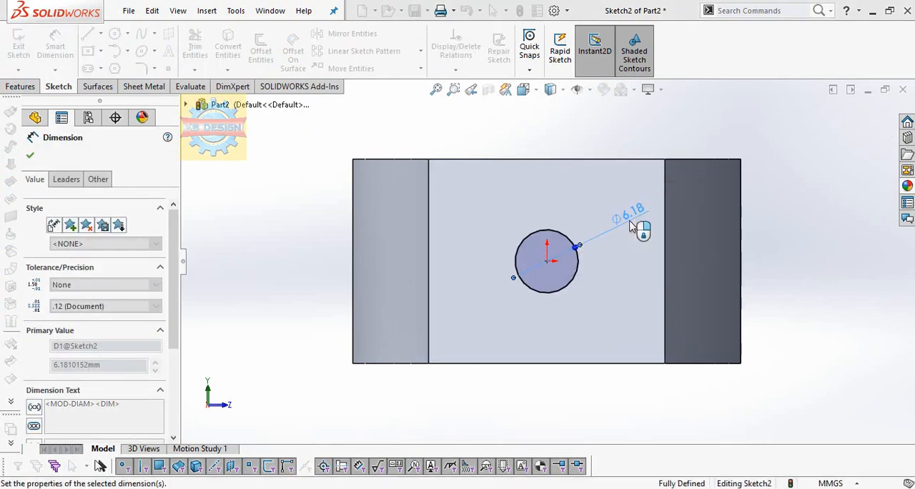
Extrude-cut the 8.5 mm circle with the Up To Next end condition to make a side hole into the center bore
scroll(184, 80, "up", 1)
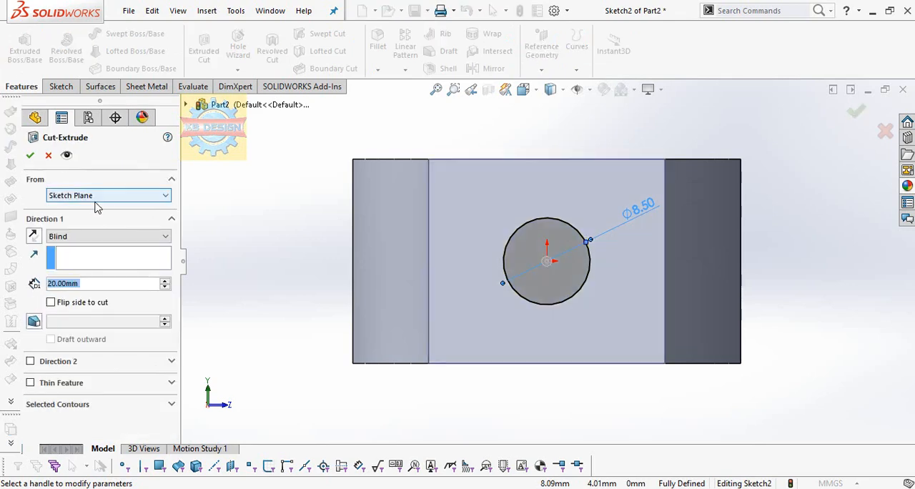
left_click(85, 236)
left_click(68, 276)
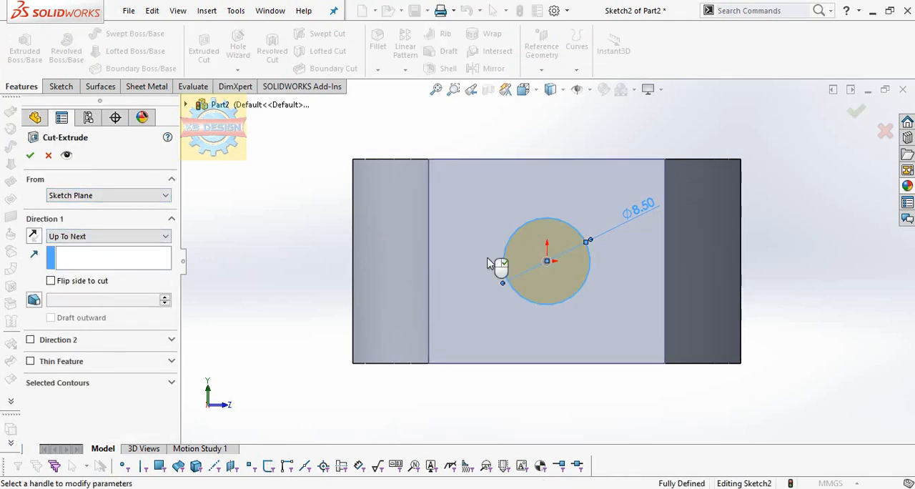
left_click(30, 155)
Edit the side hole's extruded cut and change its end condition to Through All
middle_click_drag(531, 214, 537, 404)
right_click(89, 330)
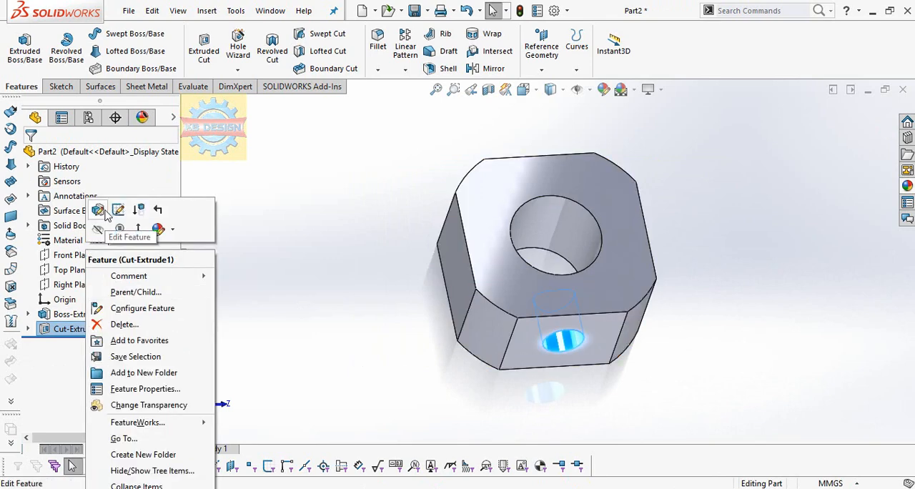
left_click(98, 212)
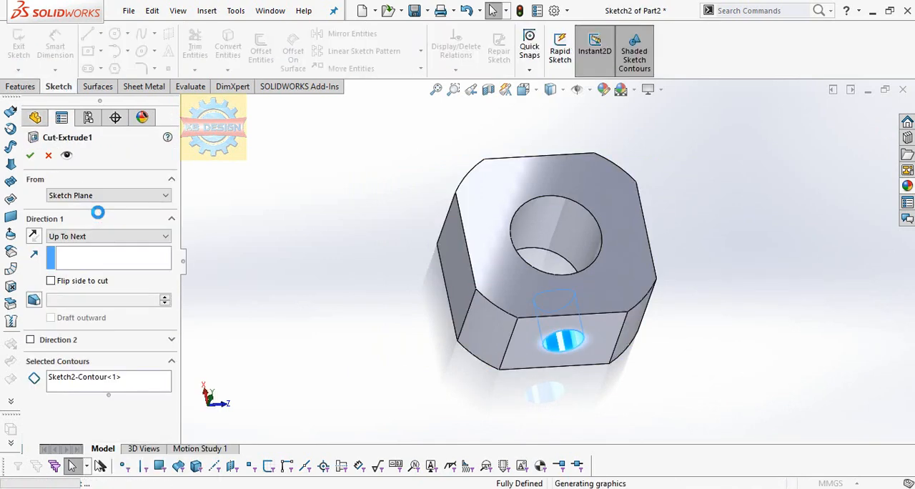
left_click(95, 236)
left_click(86, 258)
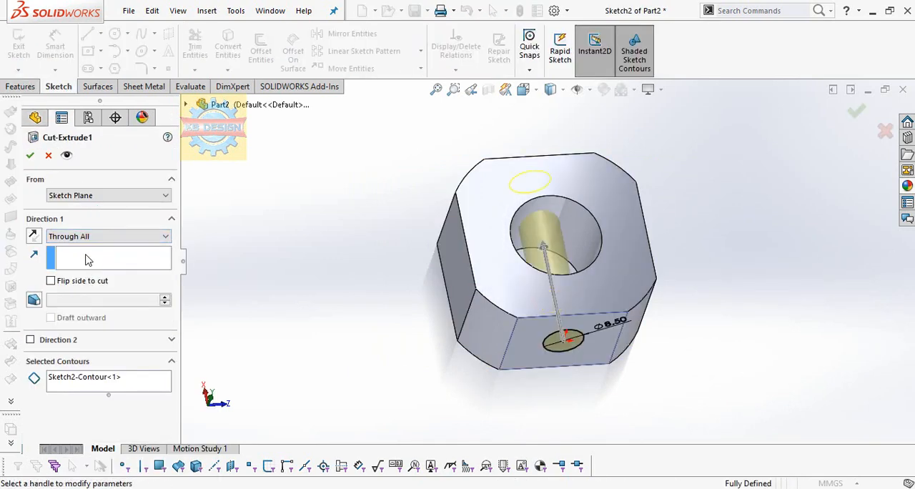
left_click(31, 160)
Start a sketch on the adjacent, undrilled flat side face of the block and draw a circle centered on the origin
middle_click_drag(684, 264, 606, 269)
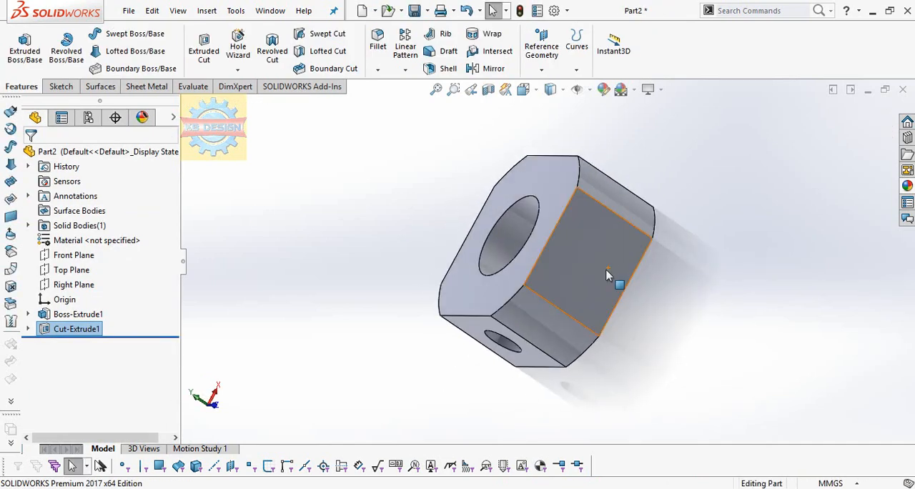
left_click(606, 270)
key("space")
left_click(212, 33)
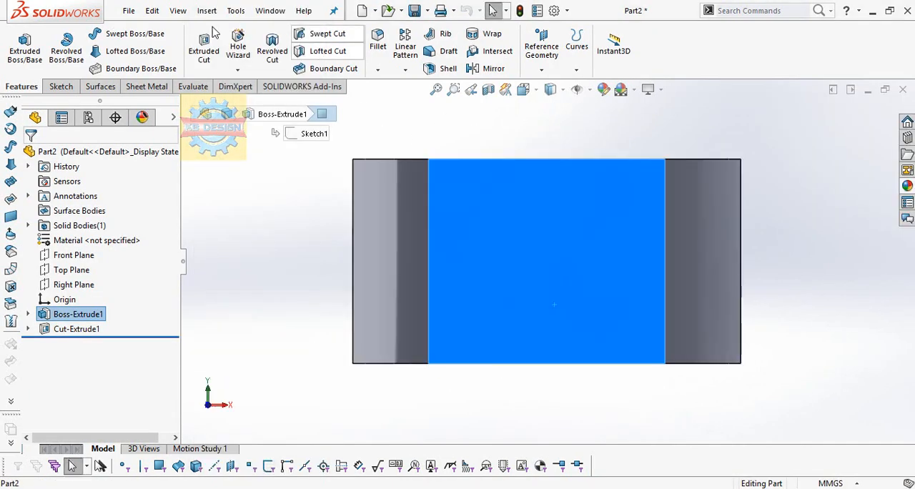
left_click(60, 85)
left_click(18, 46)
left_click(114, 34)
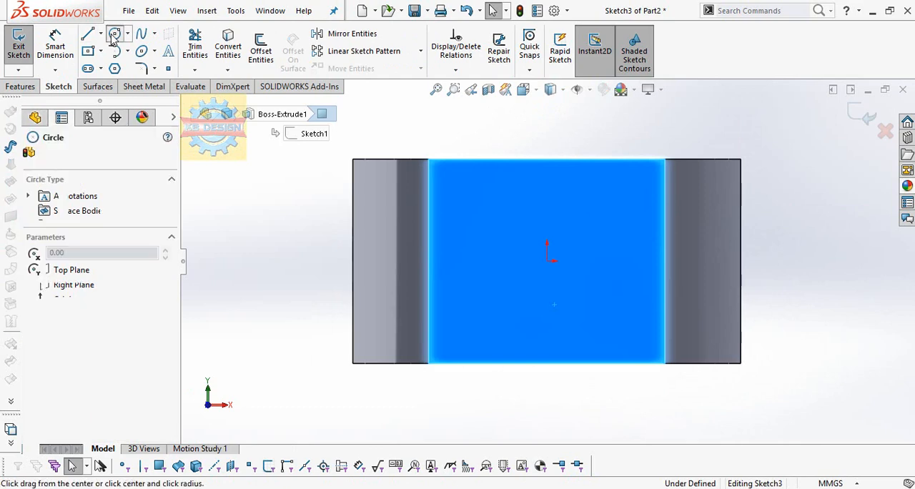
left_click(547, 261)
left_click(554, 218)
key("Escape")
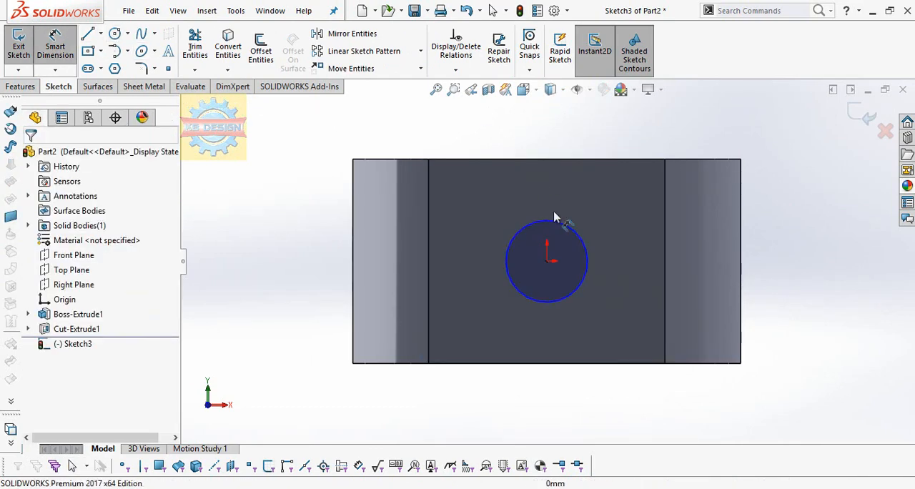
Dimension the new side-face circle to a diameter of 8.5 mm
left_click(648, 224)
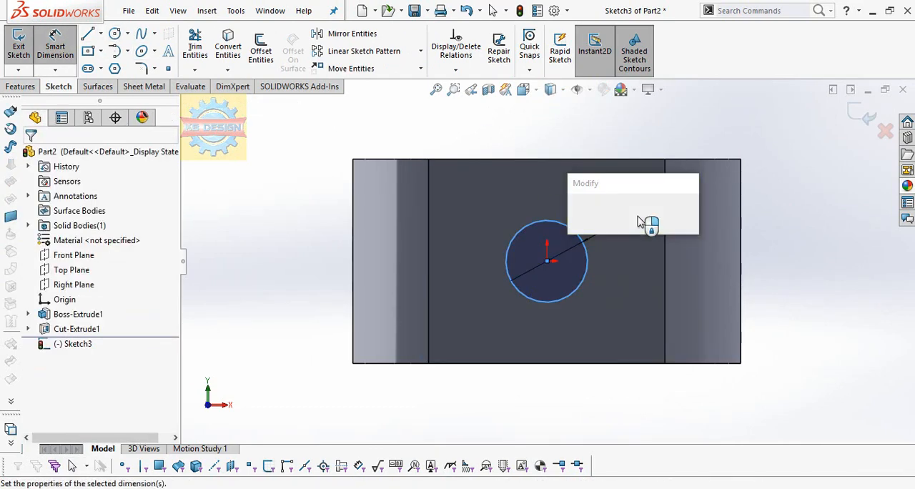
type("8.5")
key("Return")
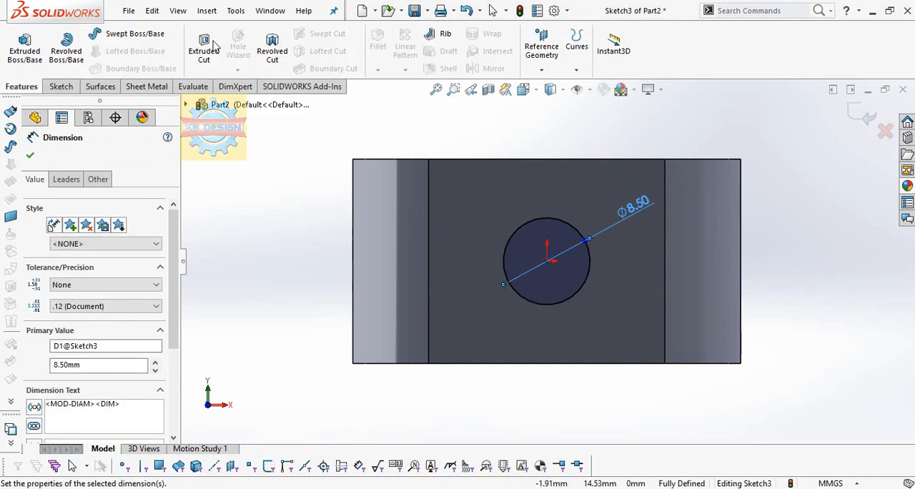
Extrude-cut the second side-face circle with the Through All end condition to make the crossing hole
left_click(107, 236)
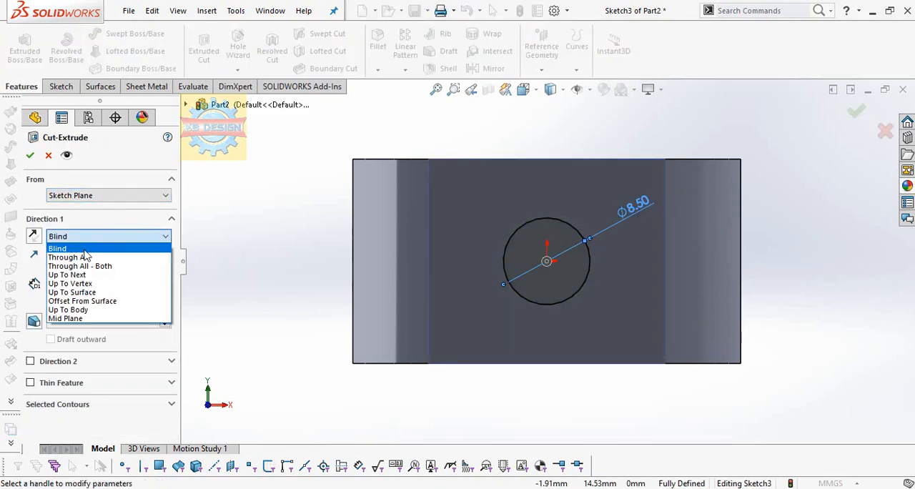
left_click(68, 255)
middle_click_drag(571, 309, 579, 228)
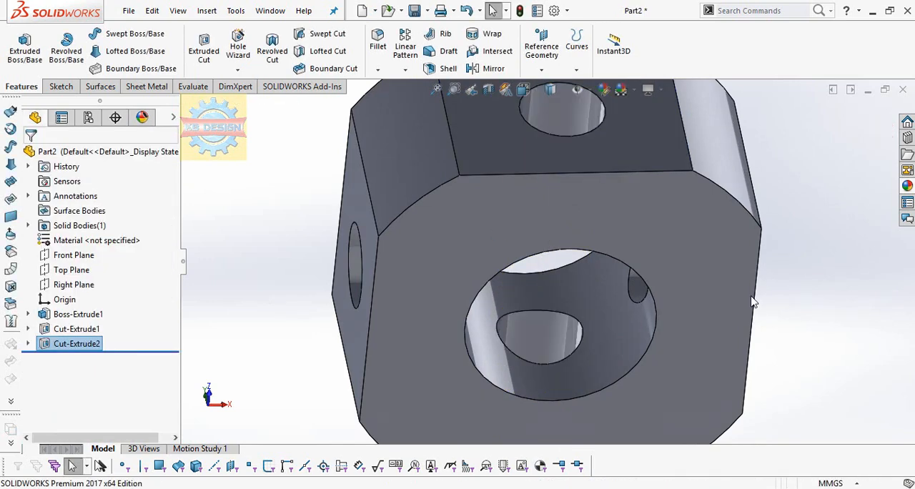
scroll(674, 276, "up", 3)
middle_click_drag(673, 275, 499, 400)
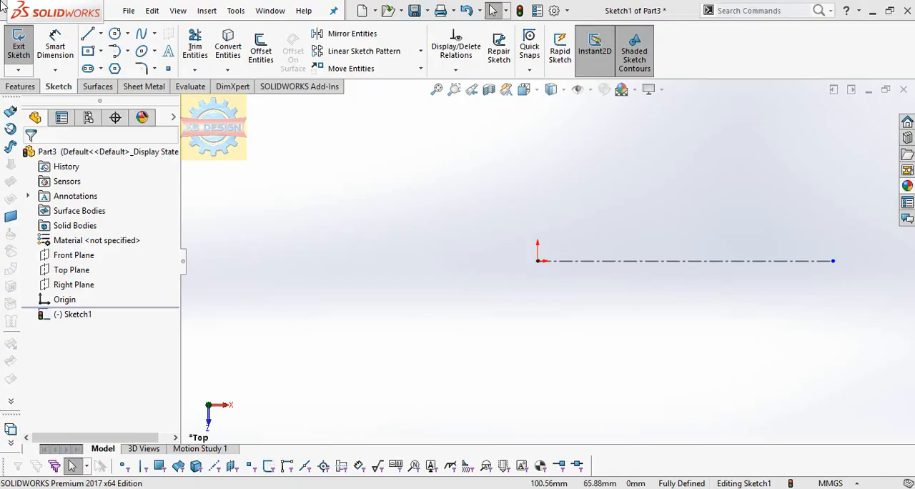
Sketch a line chain up from the centerline, back toward the origin, up to about 26 mm above the centerline, and across as the head's top edge
left_click(89, 36)
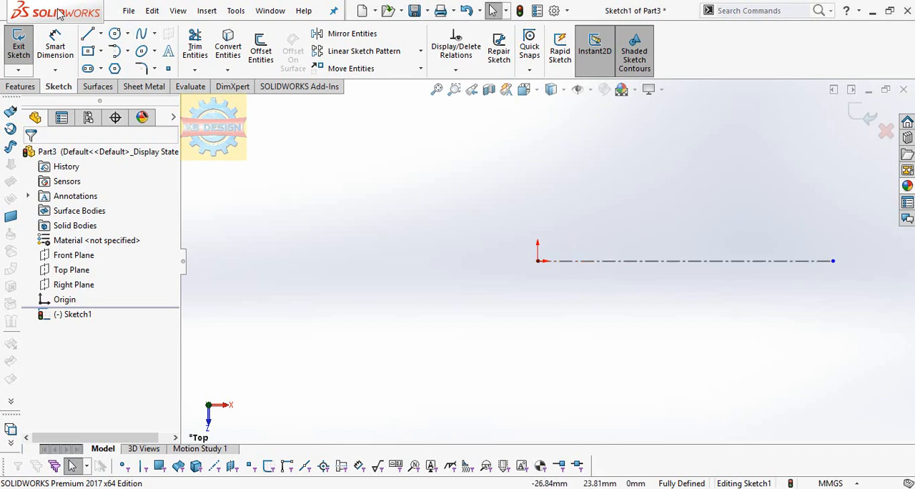
left_click(88, 36)
left_click(604, 260)
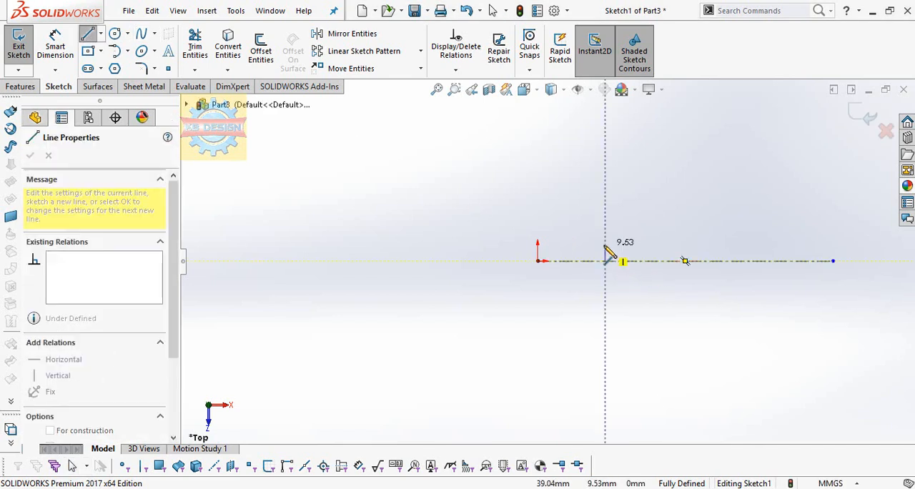
left_click(605, 245)
left_click(574, 244)
left_click(573, 216)
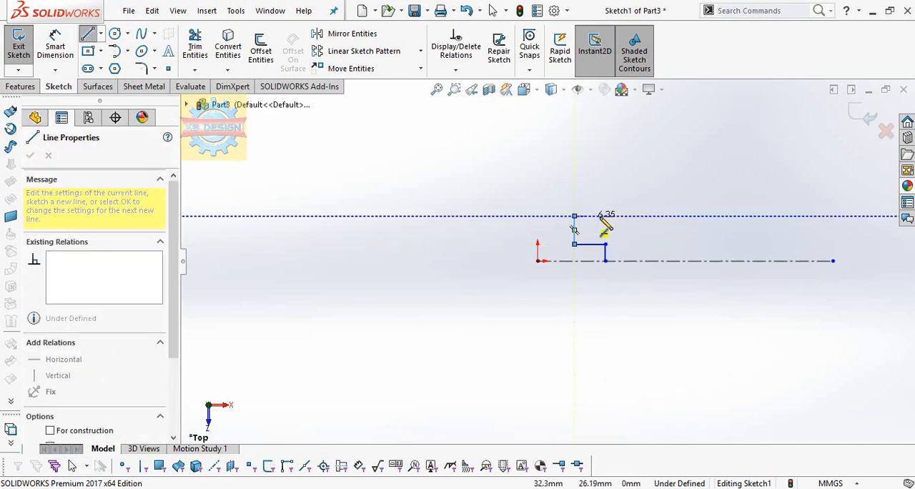
left_click(626, 216)
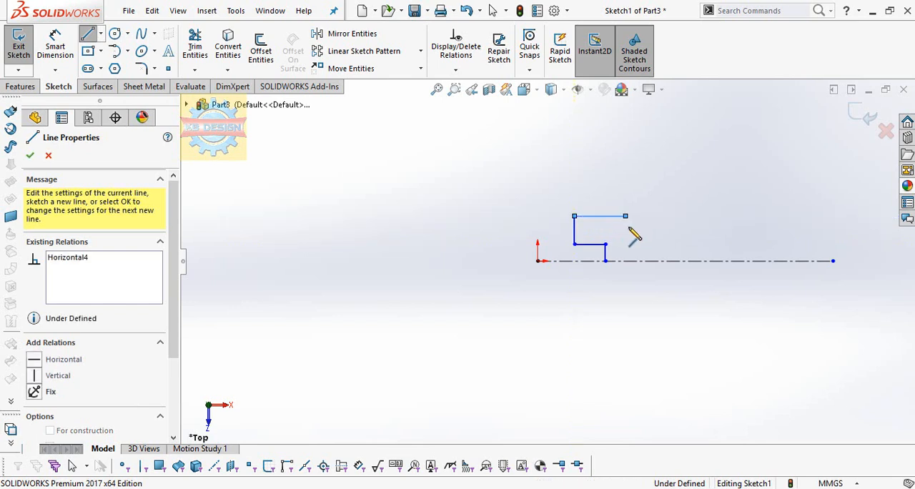
Continue the chain with a recessed groove, a collar level with the head, and a lower end line about 39 mm long, leaving it open
left_click(626, 229)
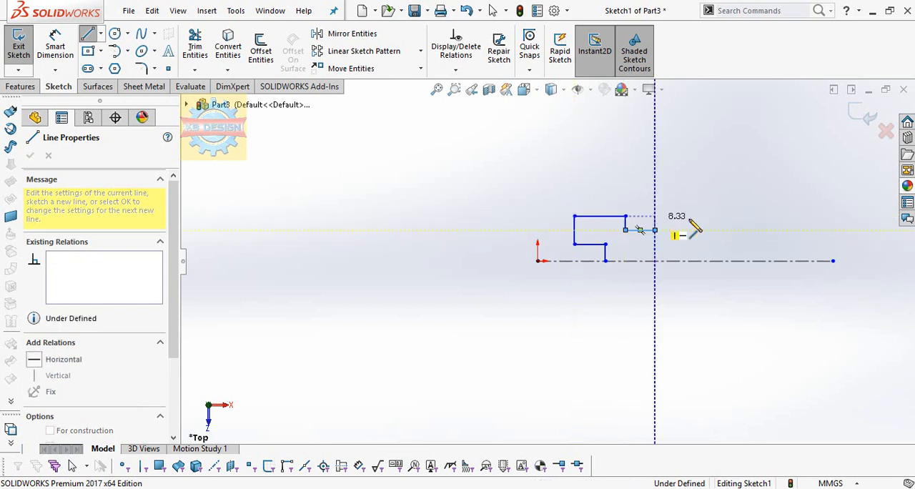
left_click(654, 229)
left_click(655, 216)
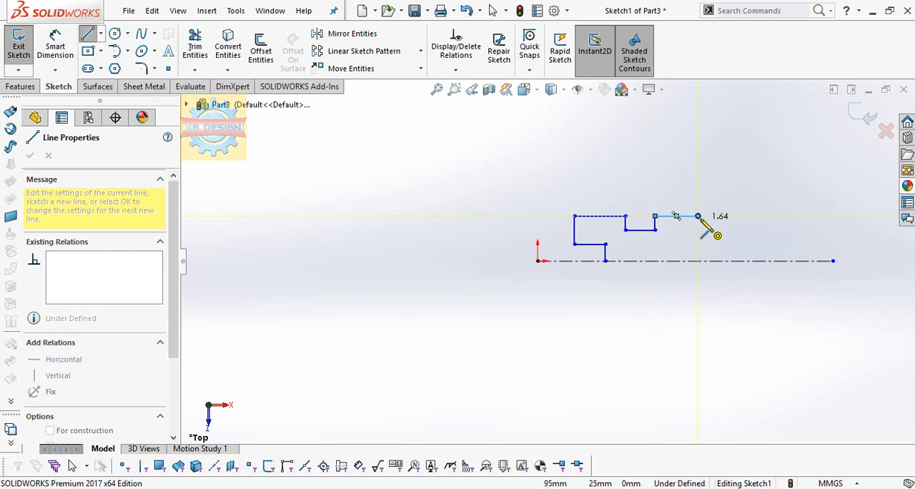
left_click(698, 229)
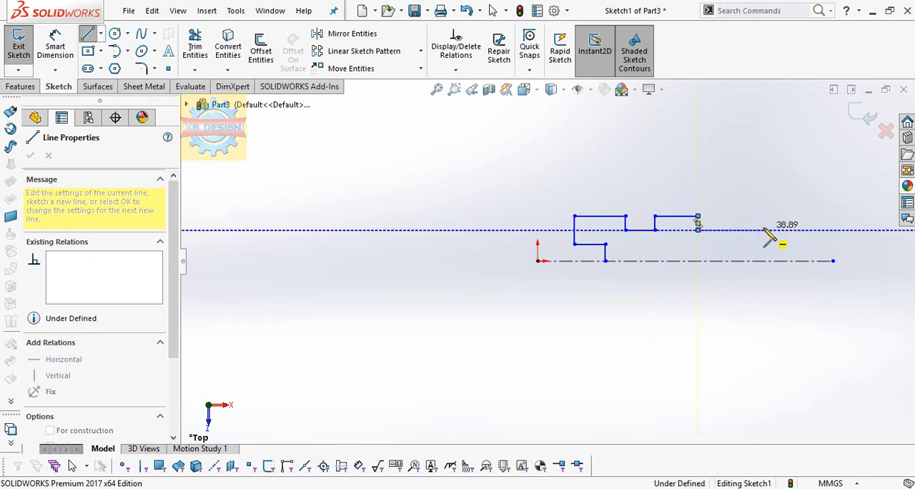
double_click(763, 230)
key("Escape")
Dimension the short vertical line at the centerline to 1.5 mm and the head's top edge to 7 mm above the centerline
left_click(62, 55)
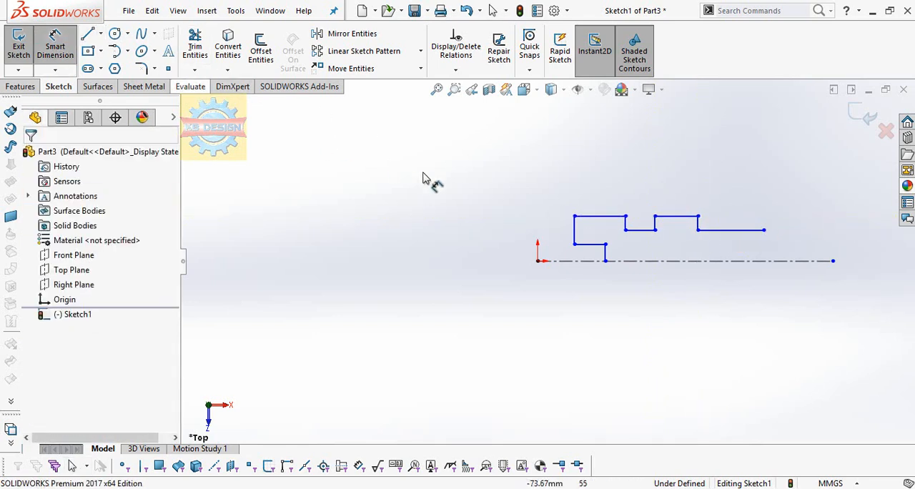
left_click(511, 262)
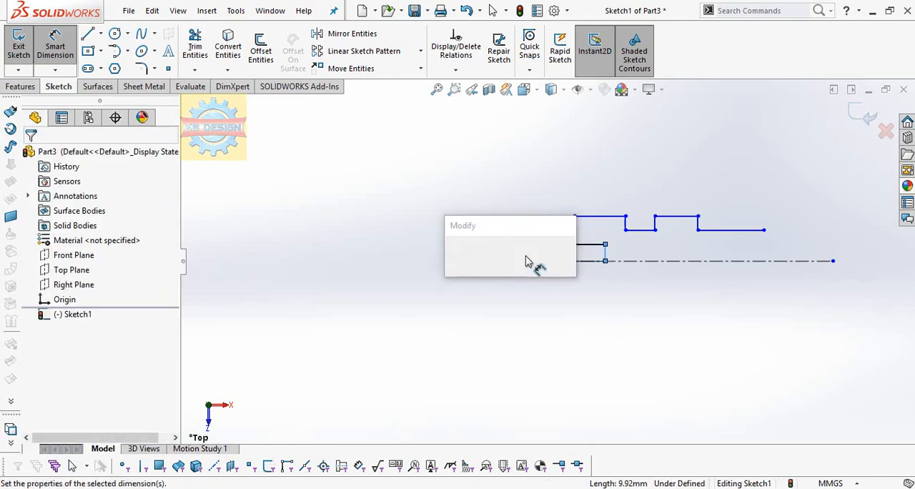
type("1.5")
key("Return")
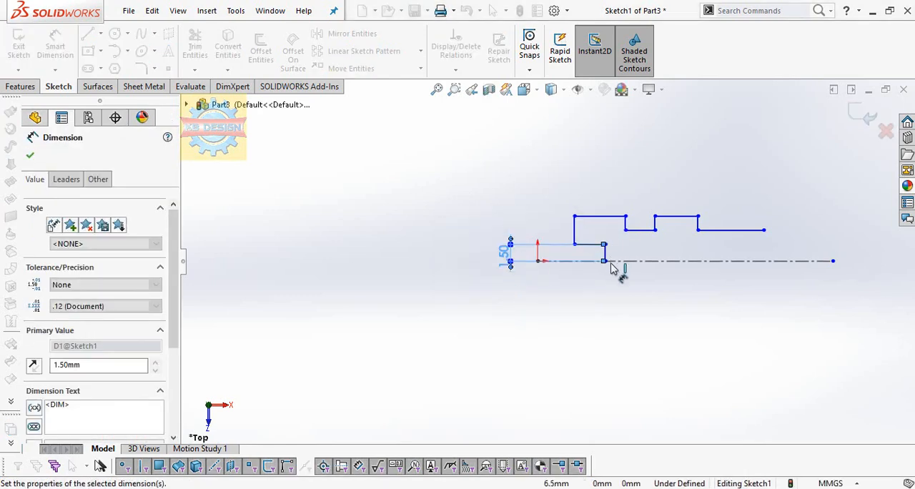
left_click(606, 262)
left_click(479, 239)
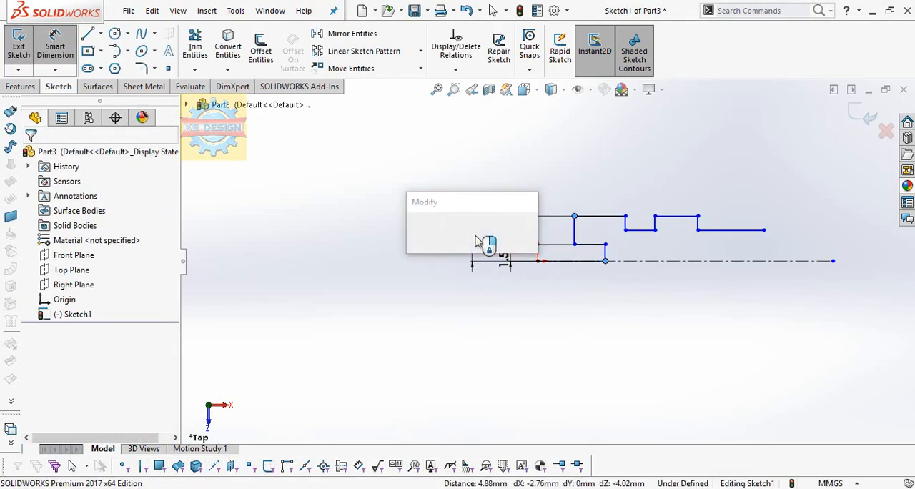
key("Return")
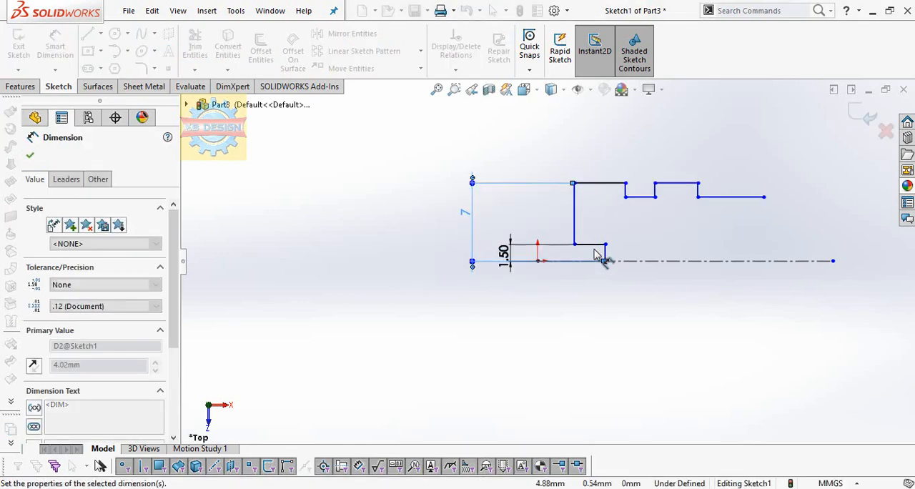
Set the length of the inner recess line to 3 mm and the head's top edge to 6 mm
left_click(606, 246)
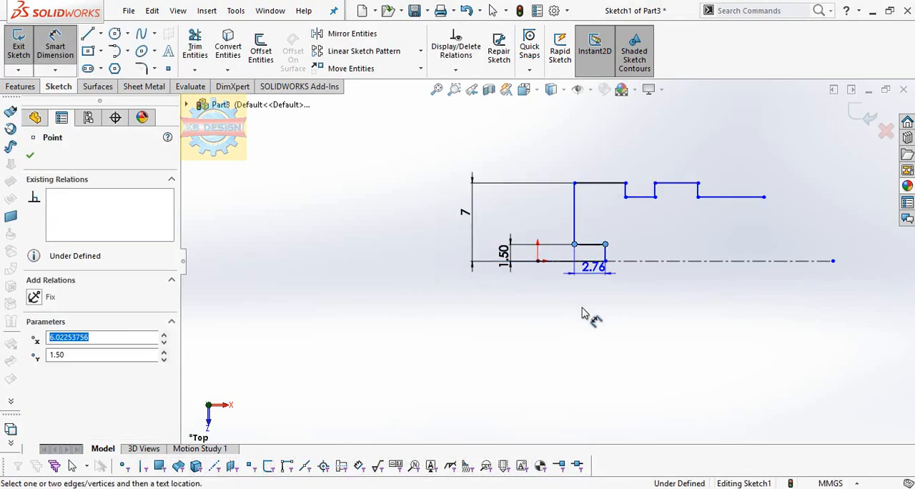
left_click(587, 320)
type("3")
key("Return")
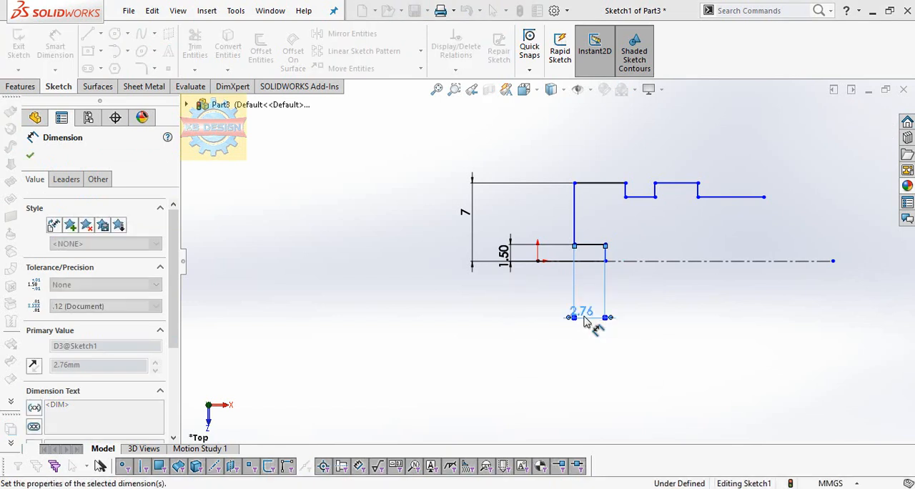
left_click(571, 183)
left_click(604, 170)
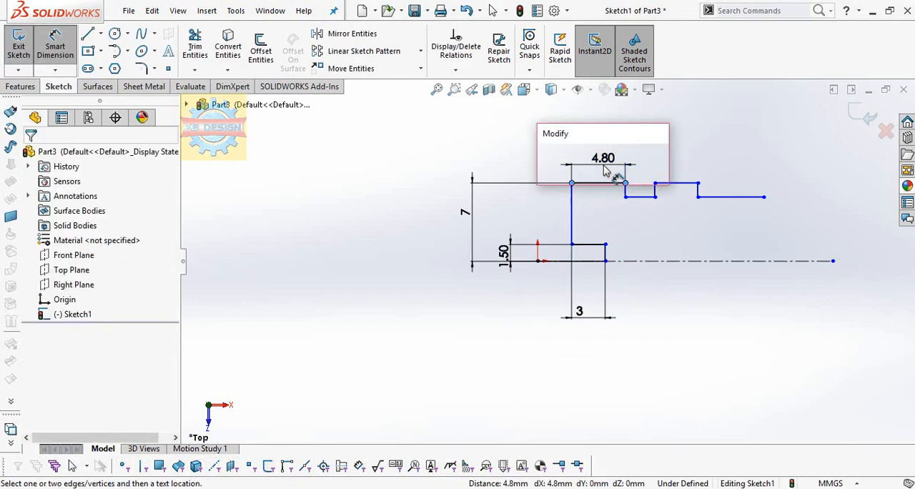
key("Return")
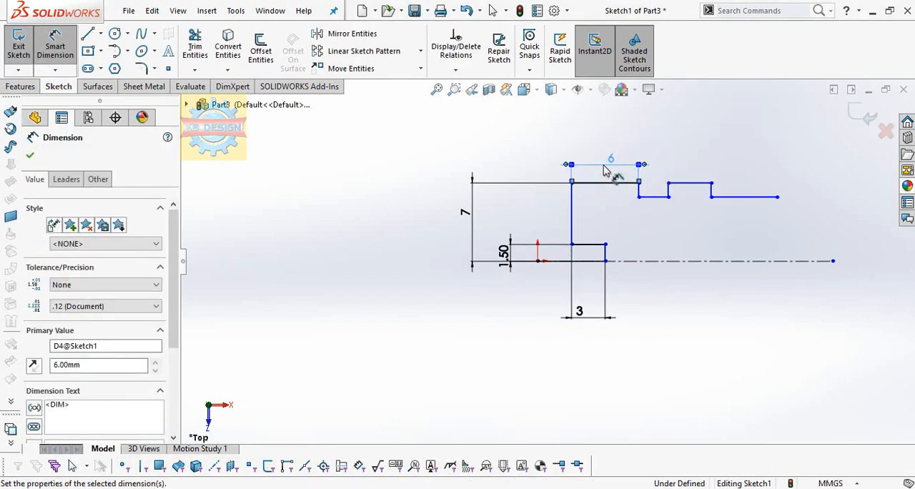
Dimension the groove line beside the head to a height of 4 mm above the centerline
scroll(708, 183, "down", 2)
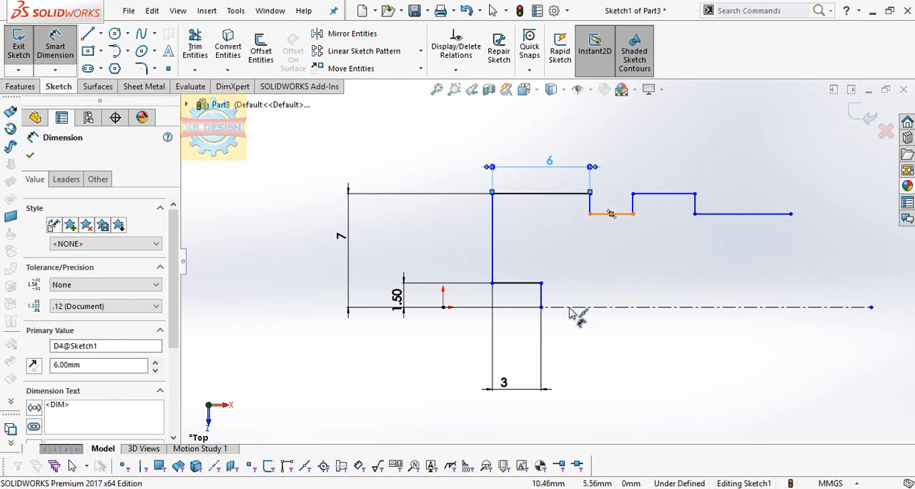
left_click(570, 307)
left_click(611, 214)
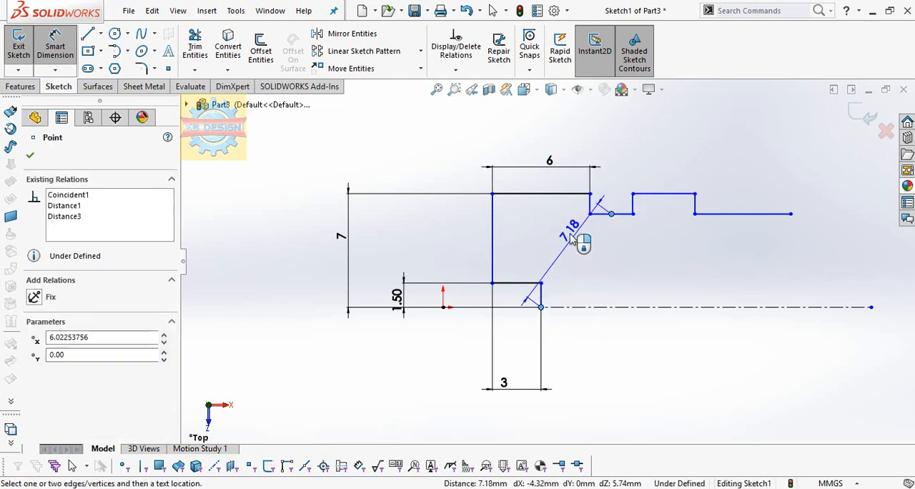
left_click(479, 252)
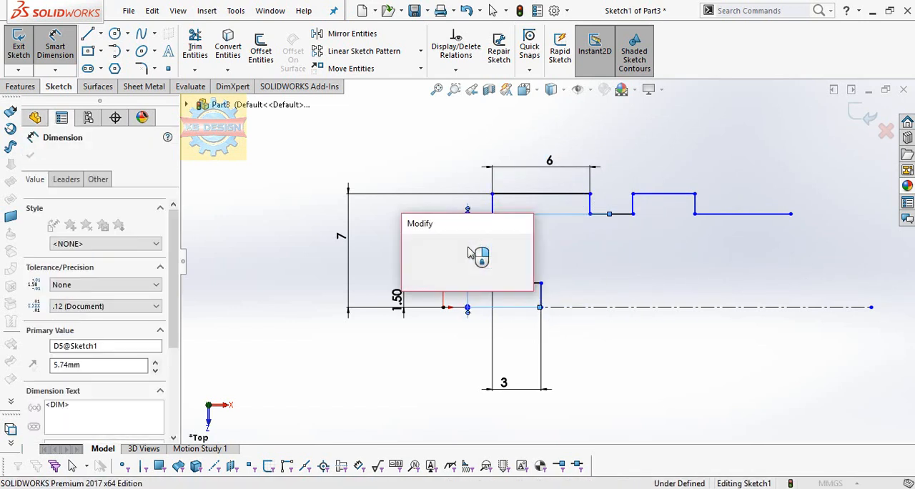
type("8")
key("Return")
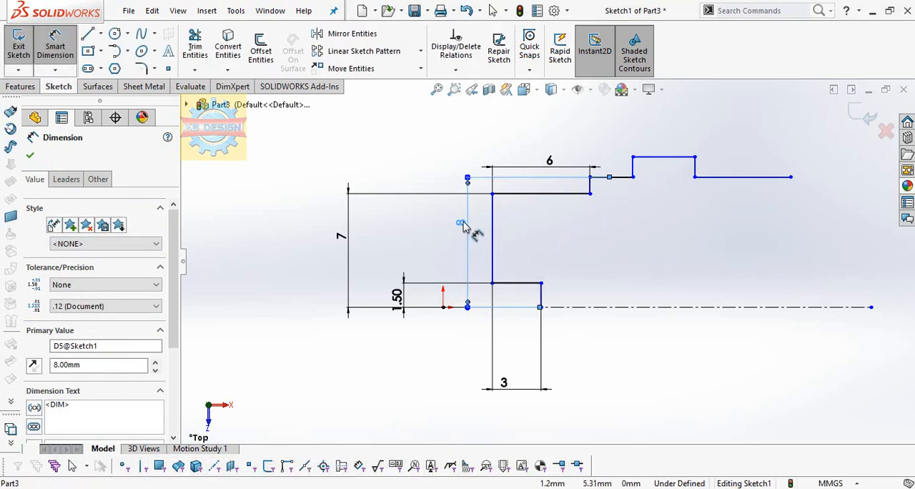
left_click(463, 225)
type("4")
key("Return")
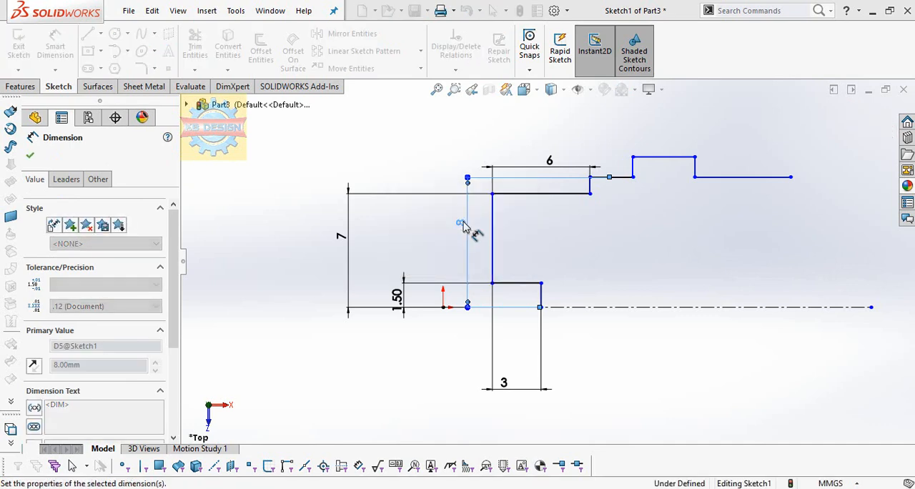
Dimension the collar's top edge to a height of 5 mm above the centerline
left_click(665, 306)
left_click(663, 286)
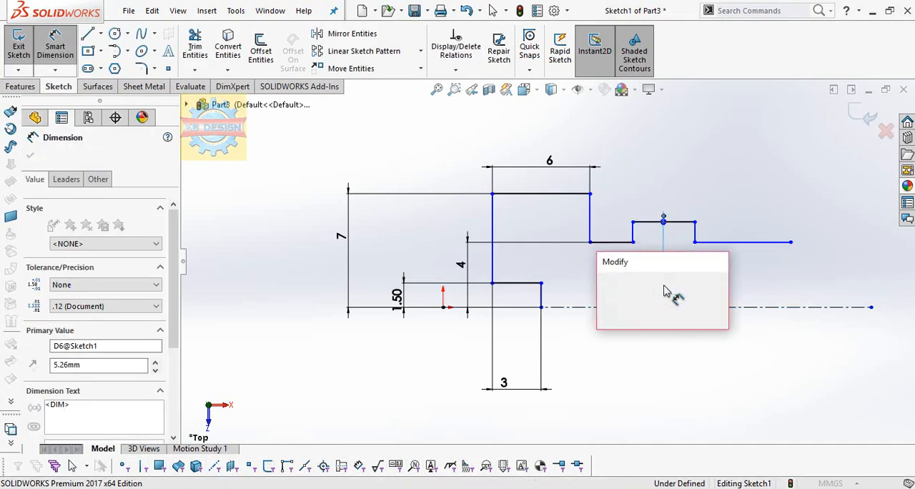
type("5")
key("Return")
Dimension the groove line between the head and the collar to a width of 1.5 mm
left_click(590, 241)
left_click(633, 241)
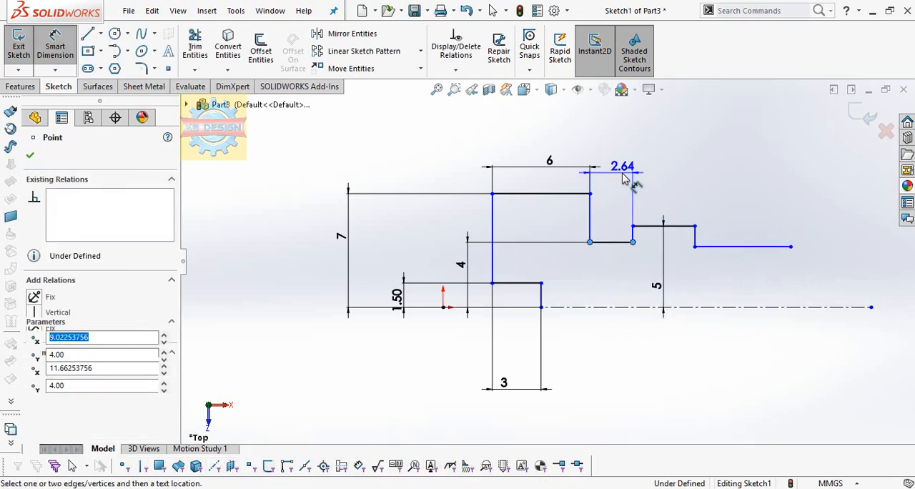
left_click(609, 187)
type("1.5")
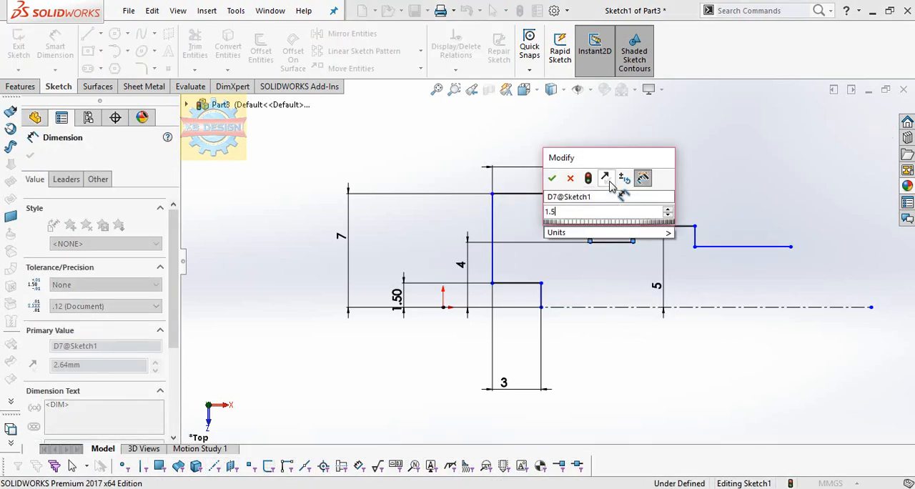
key("Return")
Dimension the length of the collar's top edge to 8 mm
left_click(676, 201)
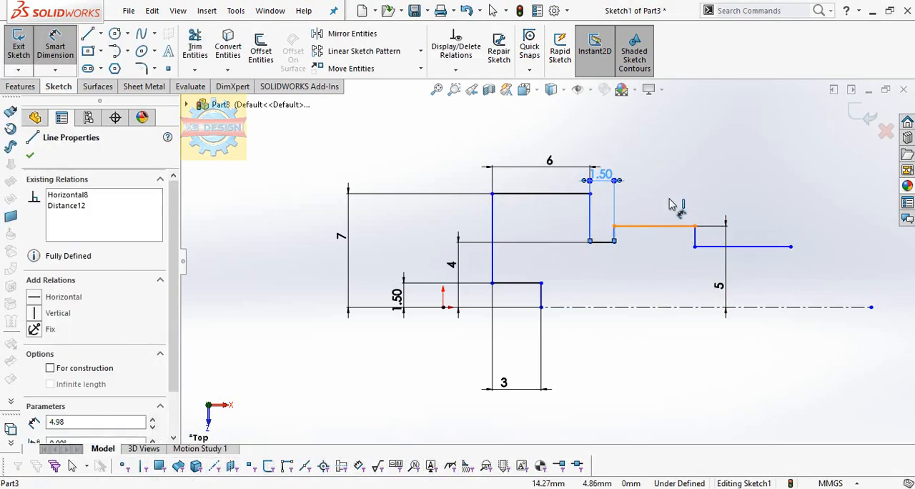
left_click(678, 204)
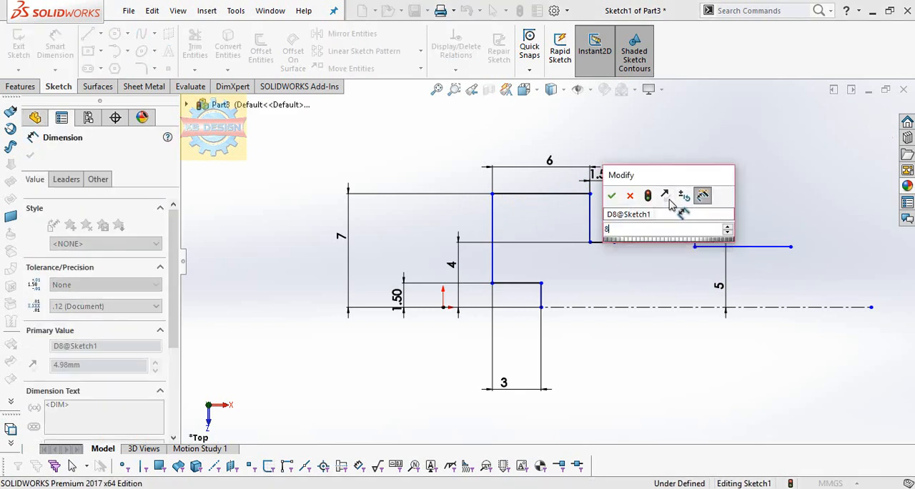
type("8")
key("Return")
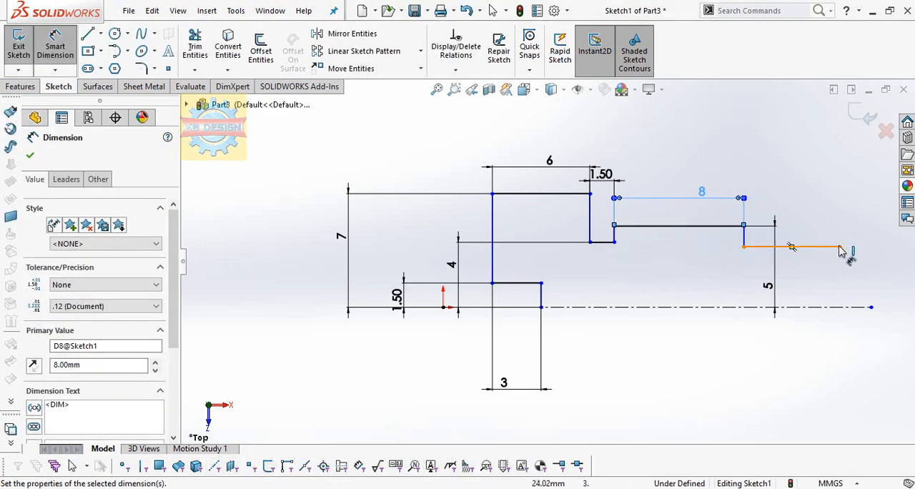
Dimension the overall horizontal length from the head's outer face to the free end of the shank to 27 mm
left_click(492, 283)
left_click(839, 246)
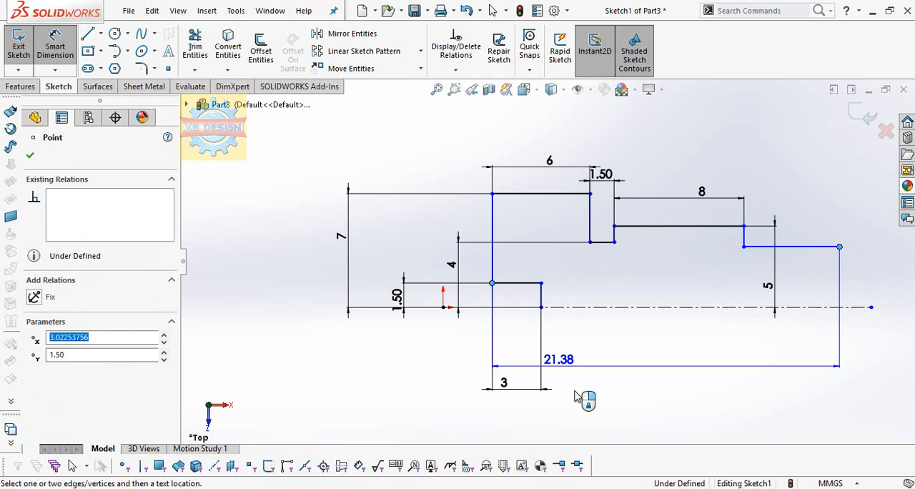
left_click(594, 427)
type("27")
key("Return")
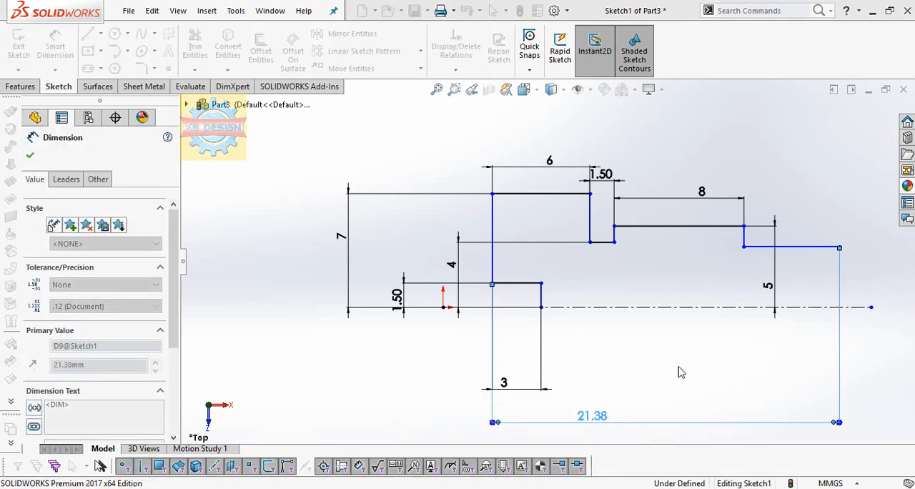
Dimension the shank's top edge beyond the collar to a height of 4 mm above the centerline
left_click(798, 247)
left_click(541, 308)
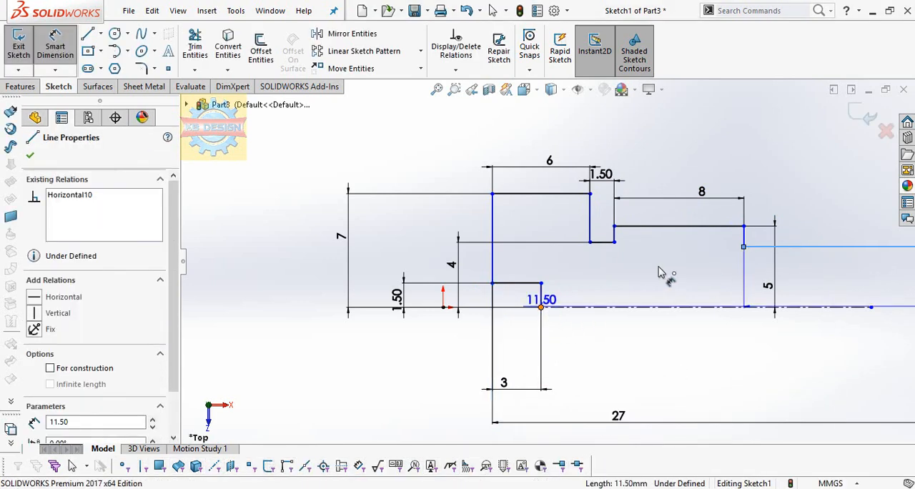
left_click(816, 284)
type("4")
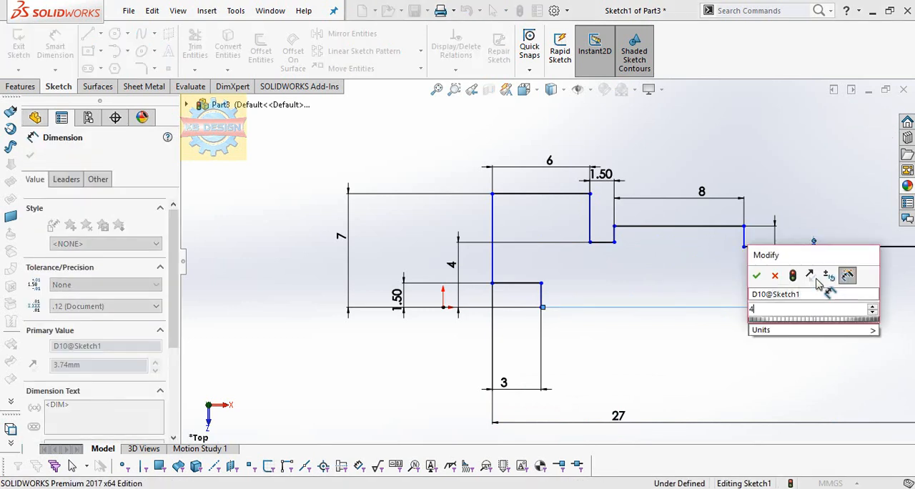
key("Return")
key("z")
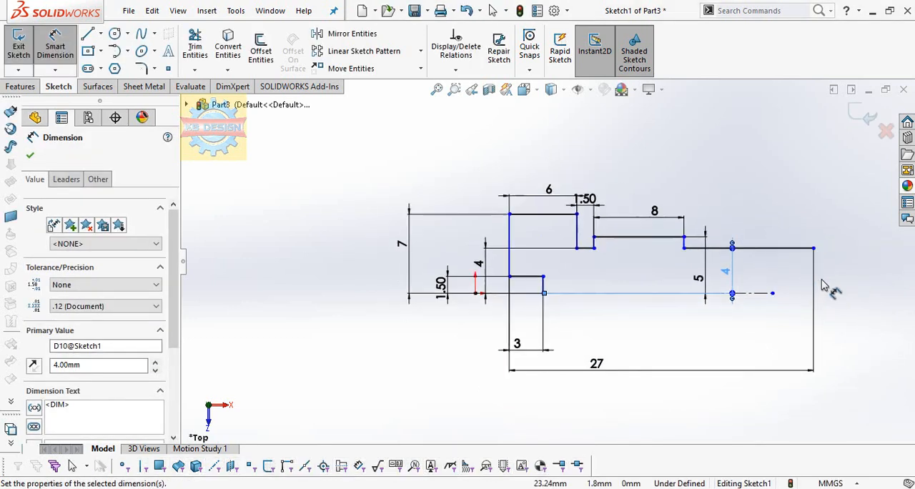
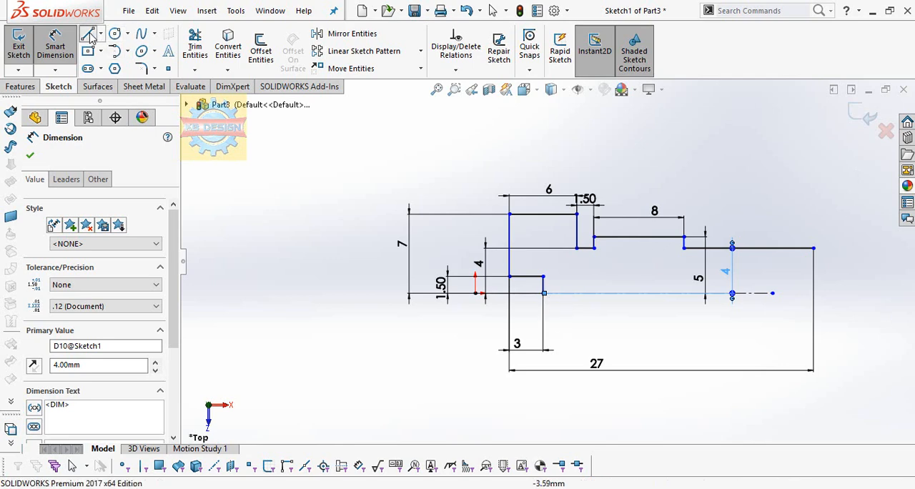
Close the half-profile with a vertical line at the shank's free end, from the centerline up to the shank's top edge
left_click(88, 33)
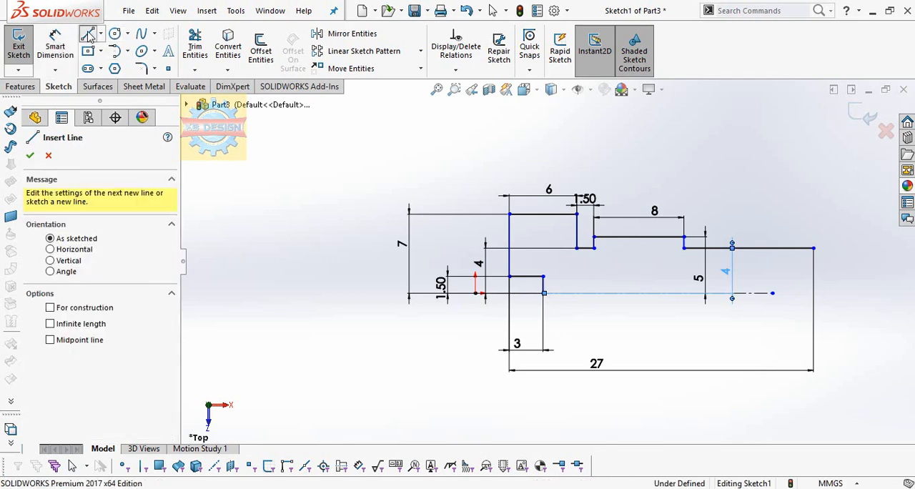
left_click(813, 293)
left_click(813, 248)
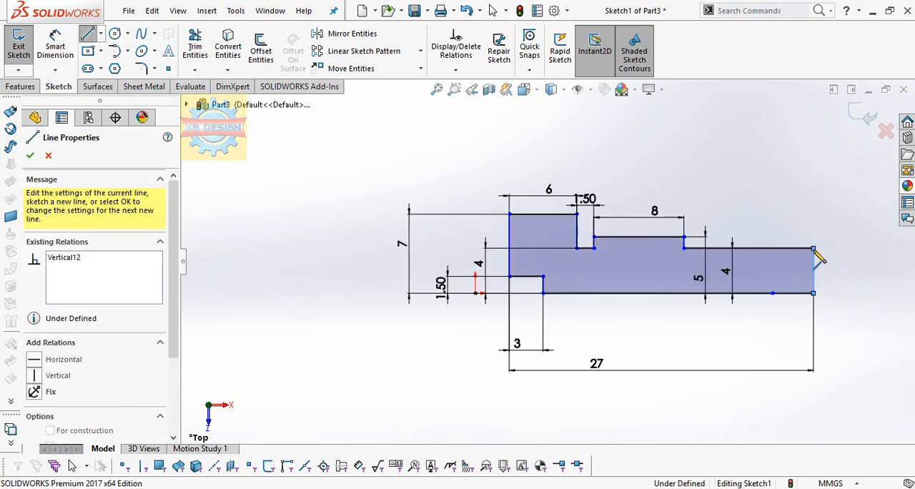
Revolve the closed half-profile 360 degrees about its long horizontal edge on the centerline
left_click(20, 85)
left_click(66, 50)
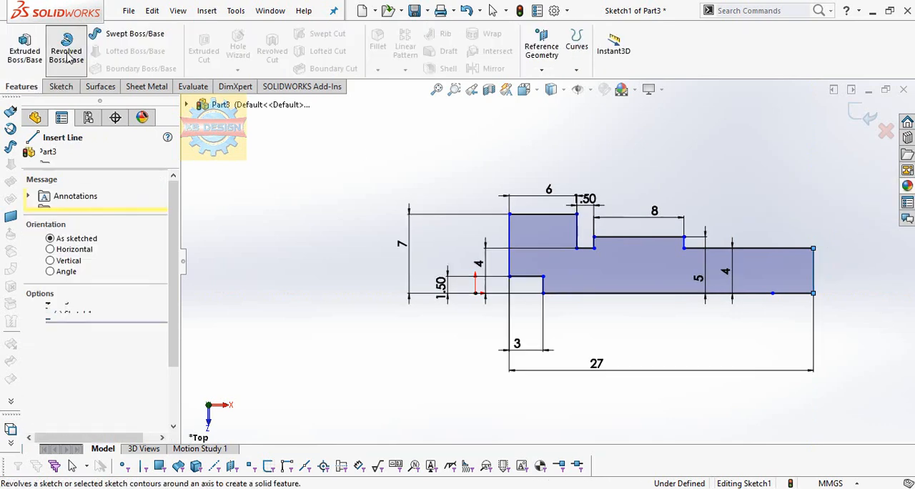
scroll(622, 230, "up", 3)
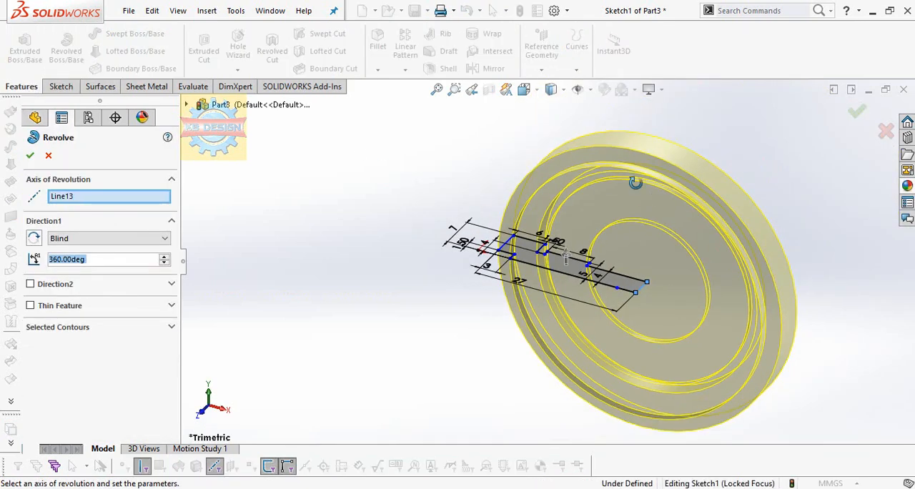
middle_click_drag(635, 179, 660, 167)
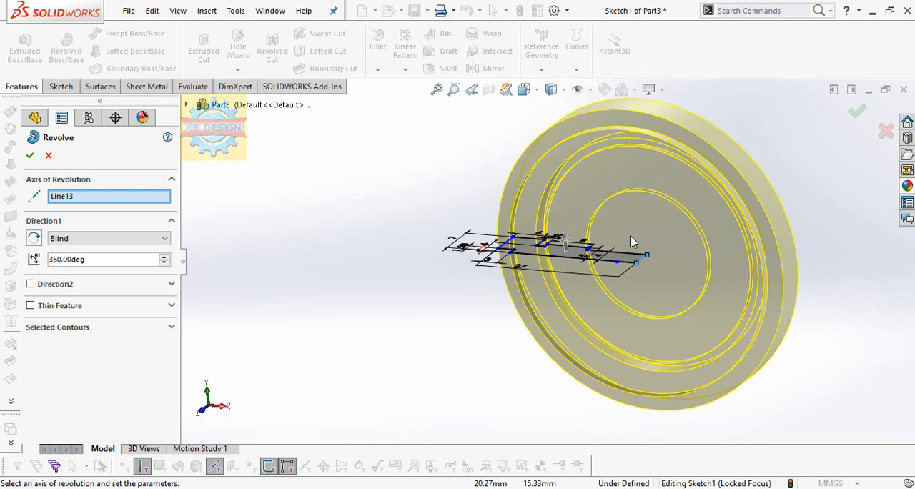
right_click(140, 202)
left_click(182, 206)
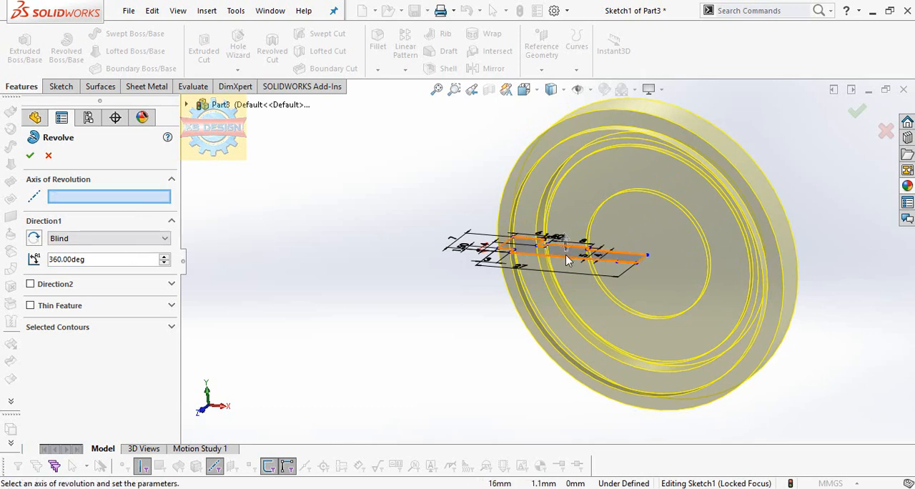
left_click(564, 263)
middle_click_drag(517, 256, 538, 236)
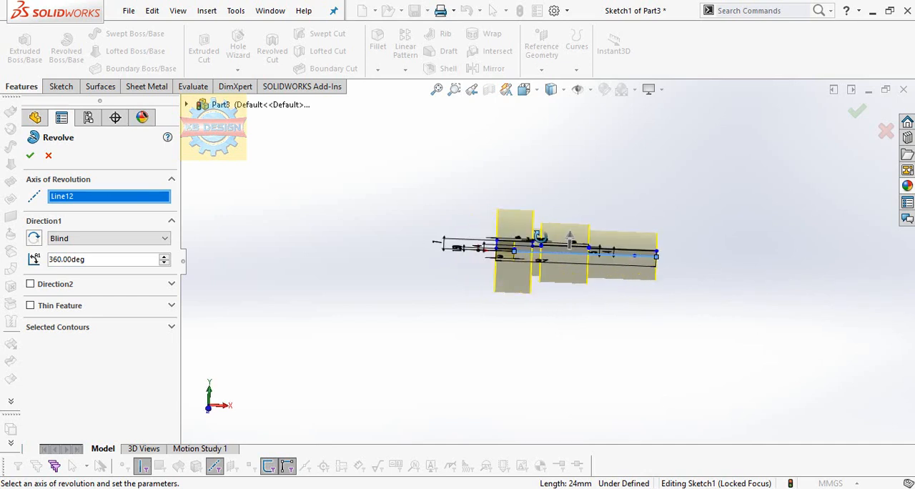
left_click(30, 157)
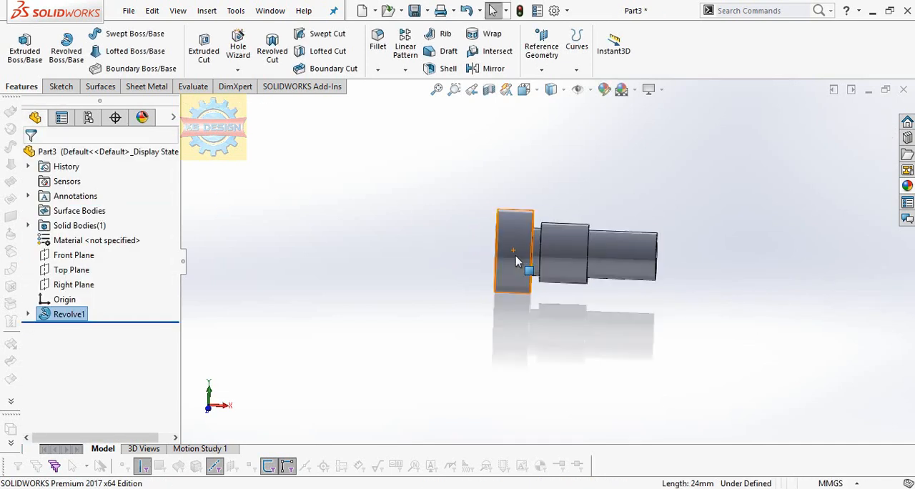
Start a sketch on the head's outer face and draw a horizontal line from the center hole's highest point to the outer edge
middle_click_drag(521, 265, 598, 262)
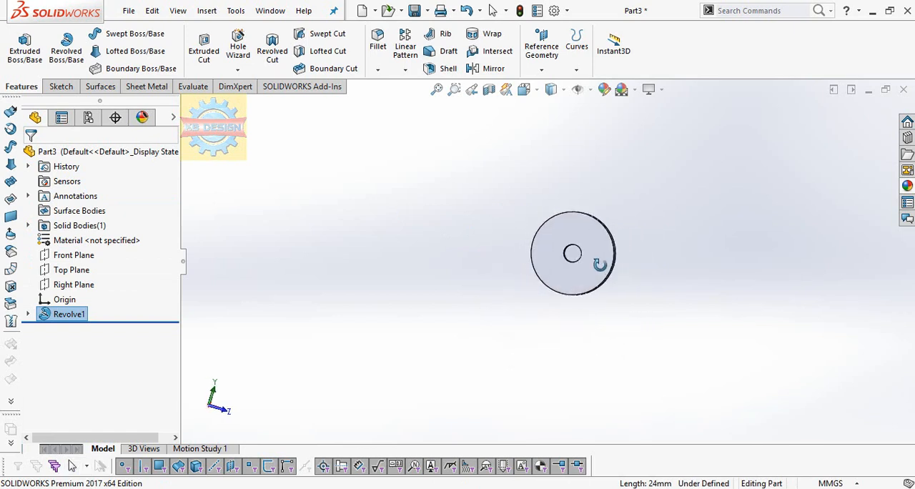
left_click(599, 275)
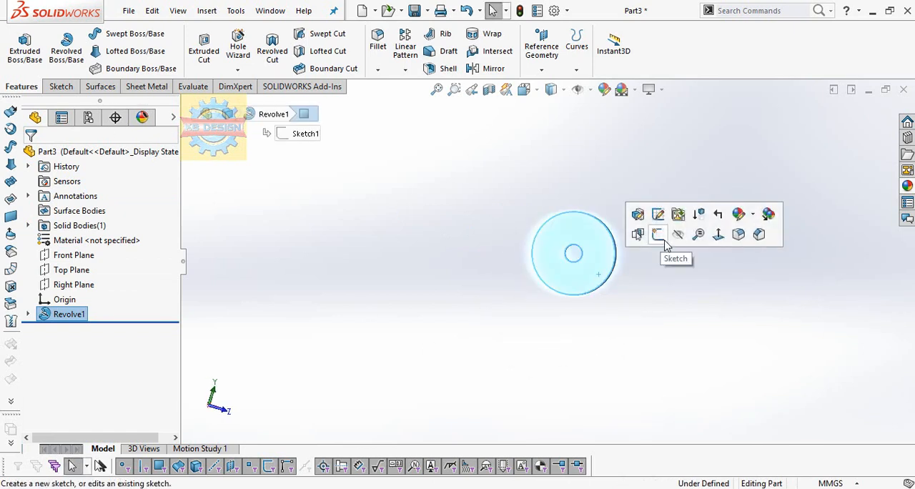
left_click(657, 235)
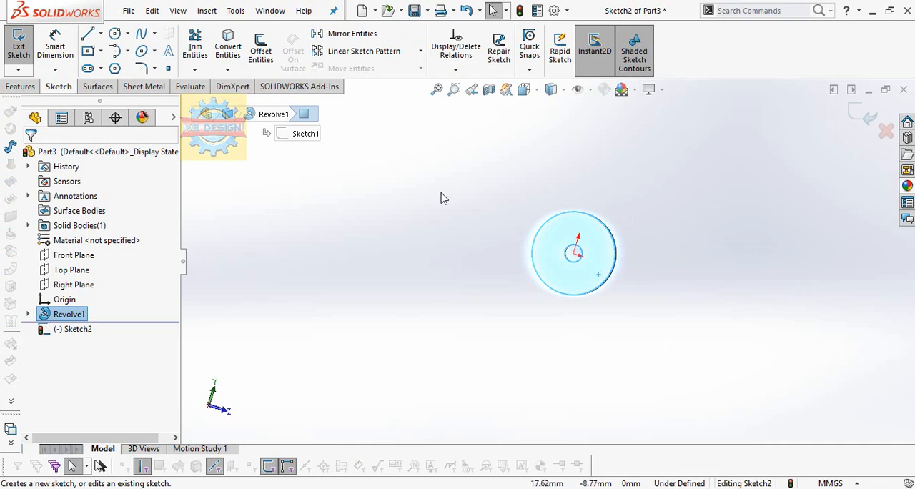
key("space")
left_click(316, 50)
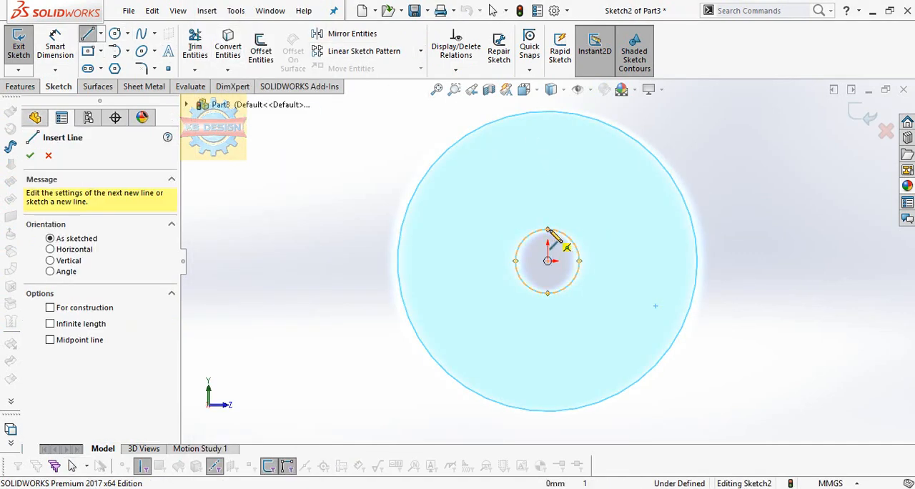
left_click(548, 229)
left_click(693, 229)
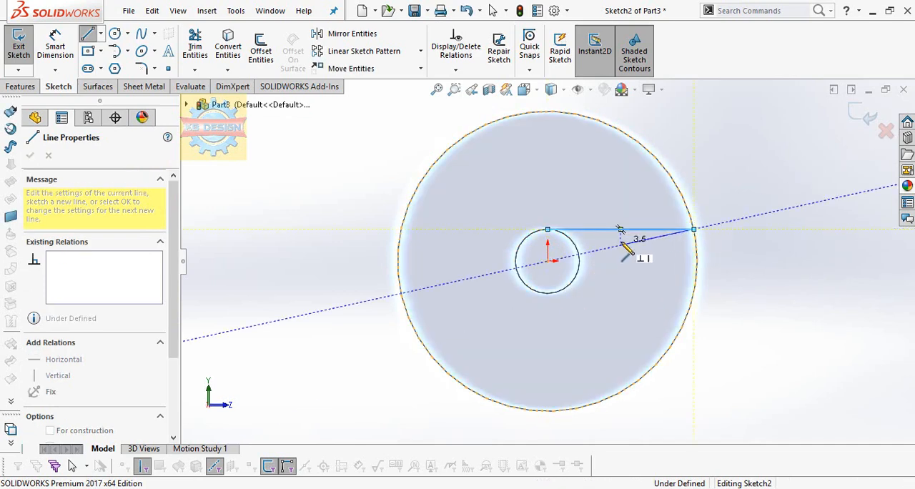
key("Escape")
Continue the upper horizontal line from the center hole's highest point to the opposite side of the head's outer edge
left_click(100, 33)
left_click(113, 50)
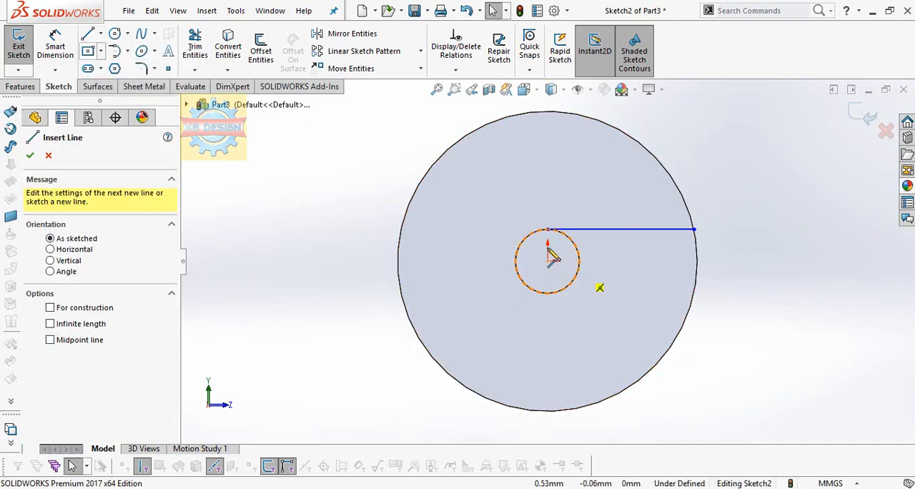
left_click(547, 229)
left_click(401, 229)
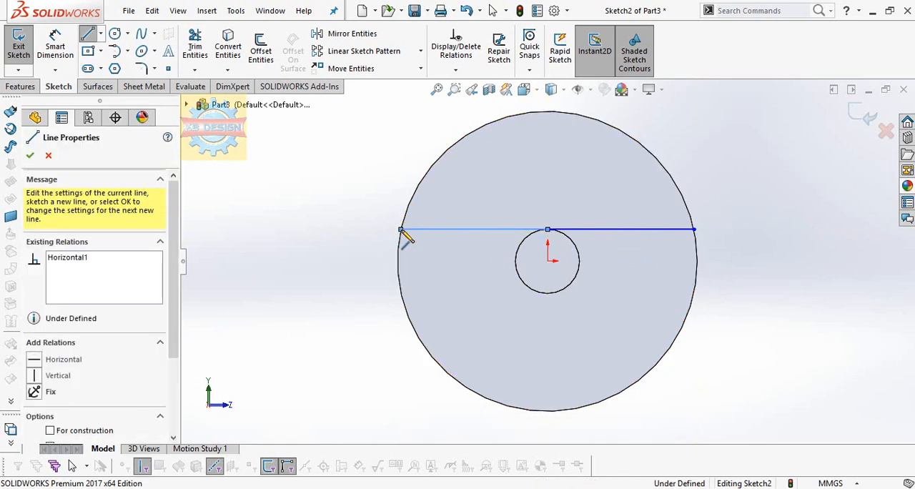
key("Escape")
key("Escape")
Draw a horizontal line about 6.84 mm long from the center hole's lowest point to the head's outer edge on the +Z side
left_click(88, 33)
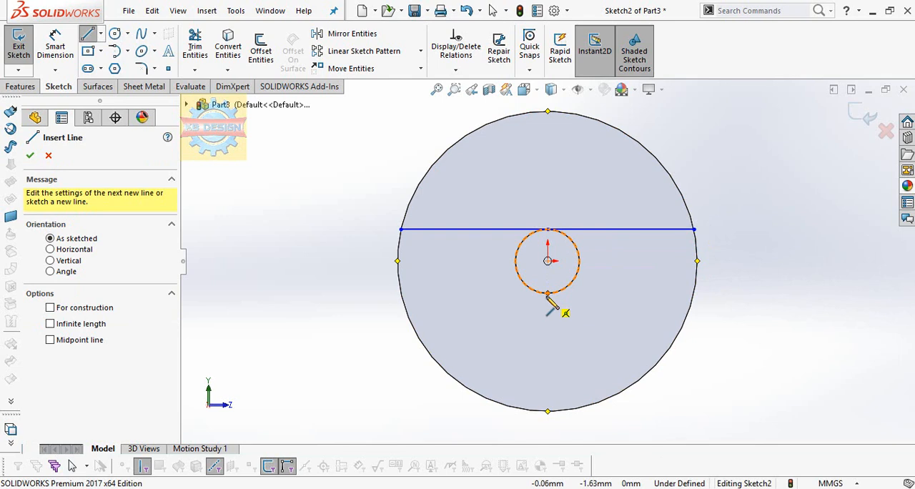
left_click(547, 293)
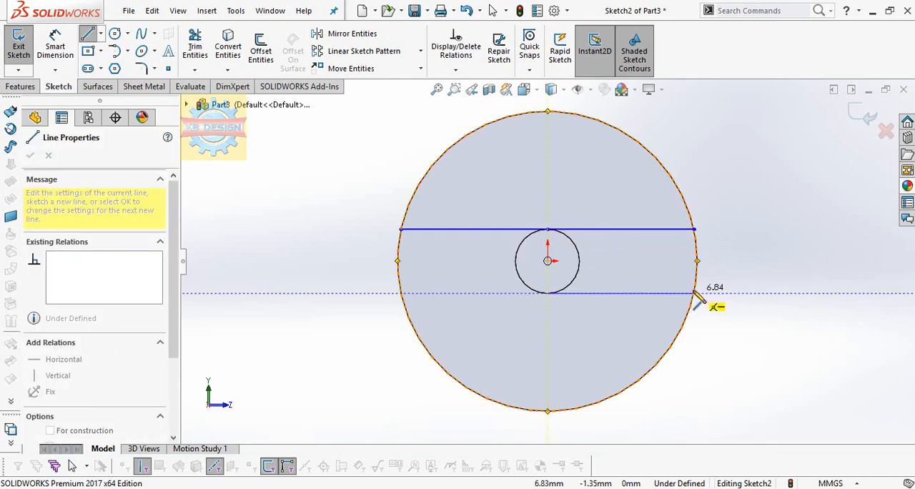
left_click(694, 293)
key("Escape")
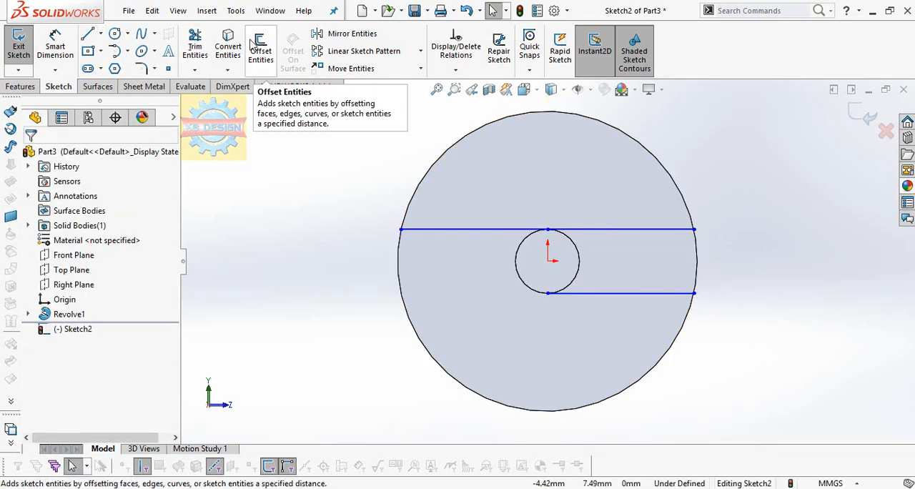
Close the slot profile with the head's converted outer edge and a matching lower line, trimming the arcs beyond the two parallel lines
left_click(400, 249)
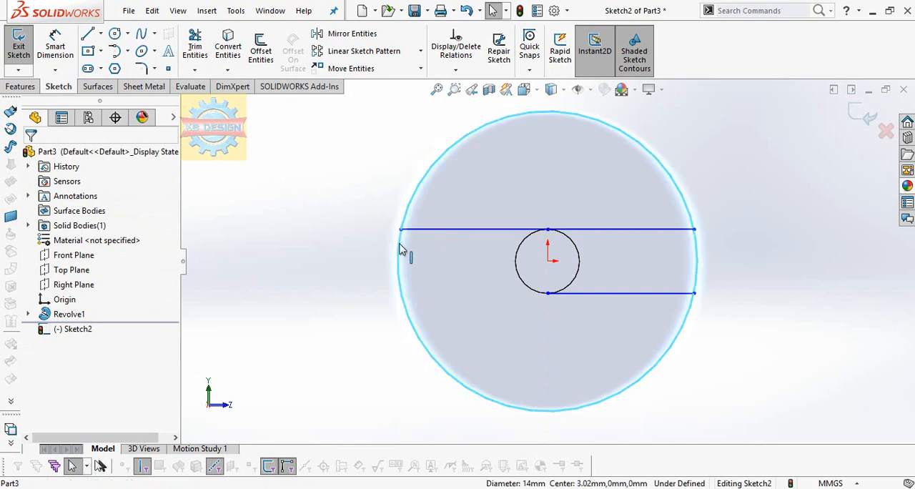
left_click(232, 54)
left_click(88, 33)
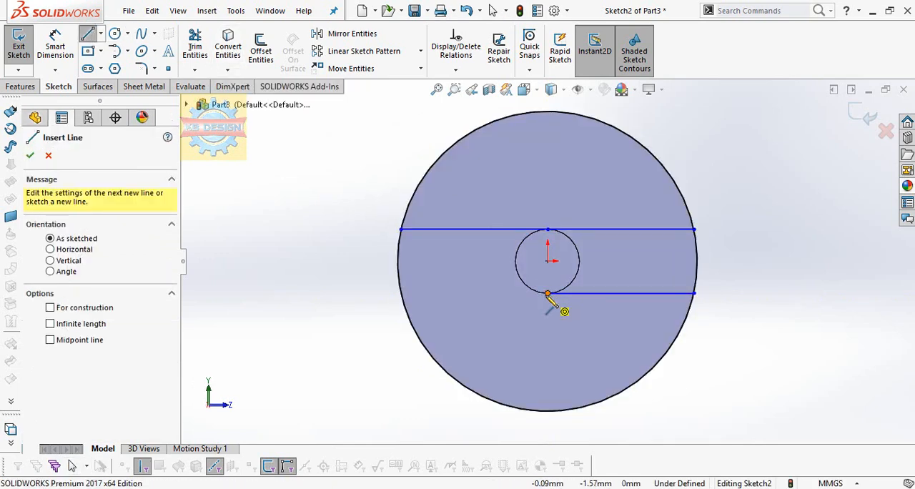
left_click(547, 294)
left_click(404, 294)
left_click(195, 48)
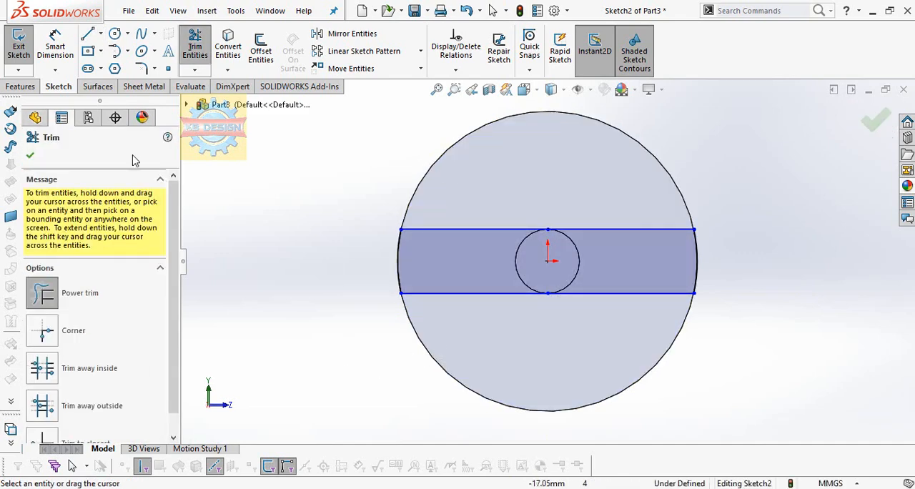
Cut-extrude the slot profile into the head with the Up To Next end condition
left_click(21, 86)
left_click(208, 57)
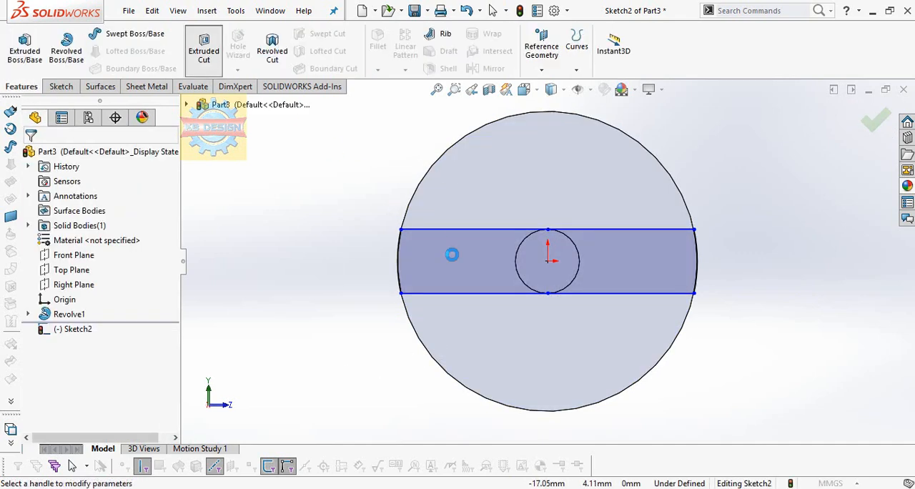
left_click(136, 237)
left_click(129, 265)
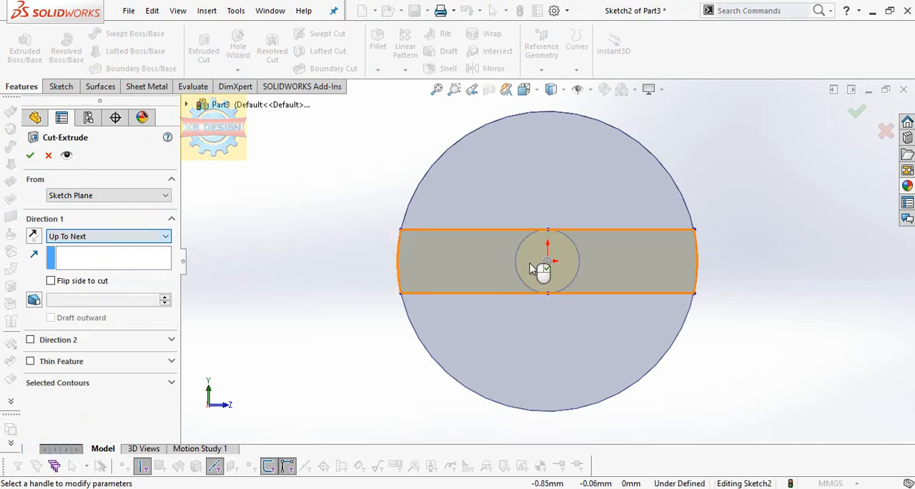
middle_click_drag(544, 261, 505, 219)
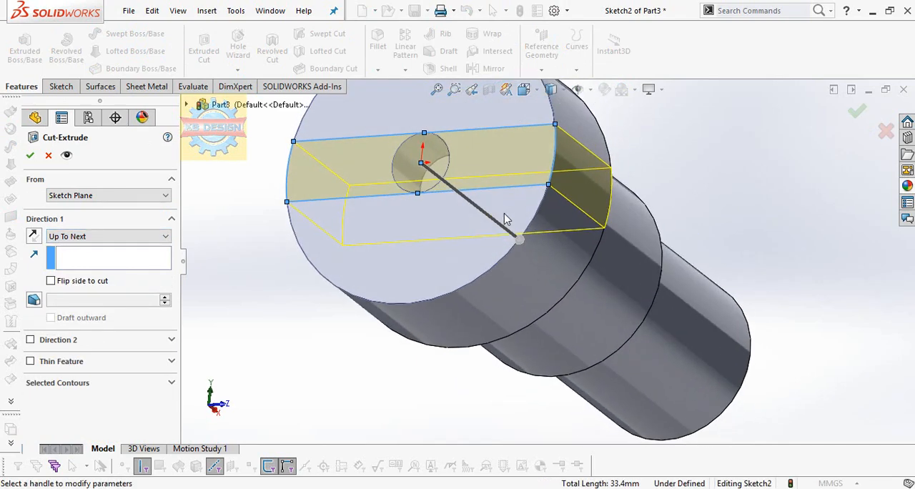
middle_click_drag(448, 191, 447, 195)
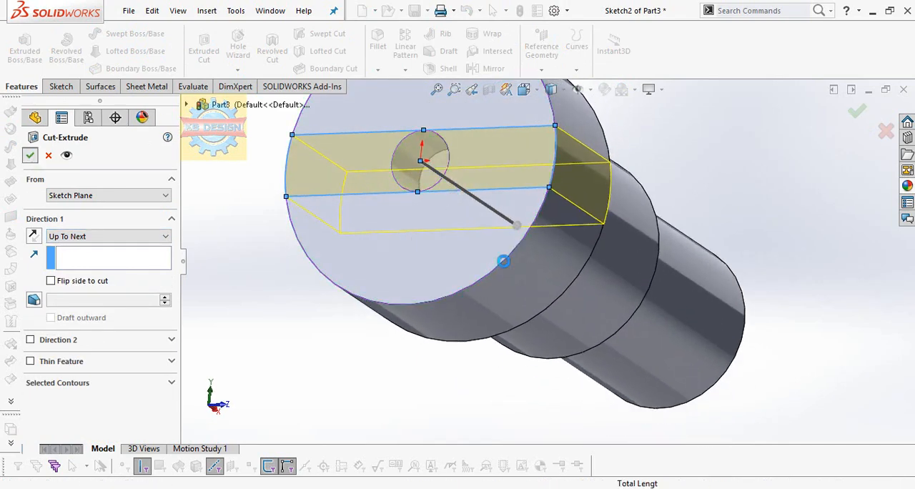
scroll(499, 264, "up", 4)
middle_click_drag(498, 265, 443, 291)
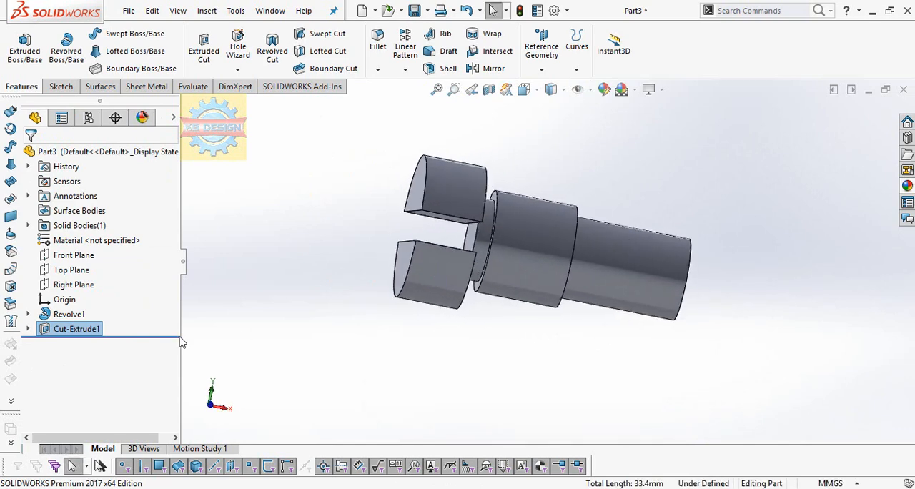
Edit the head's slot cut to a Blind end condition with a depth of 1.5 mm
right_click(52, 331)
left_click(47, 206)
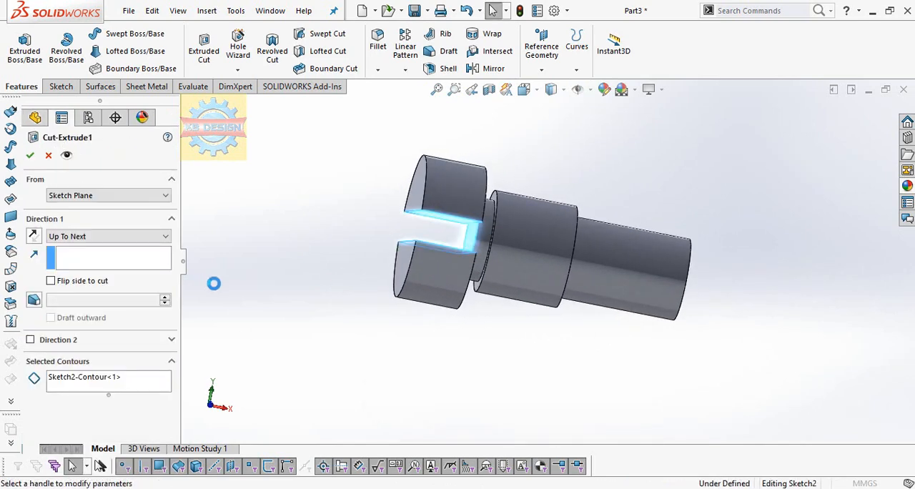
left_click(106, 239)
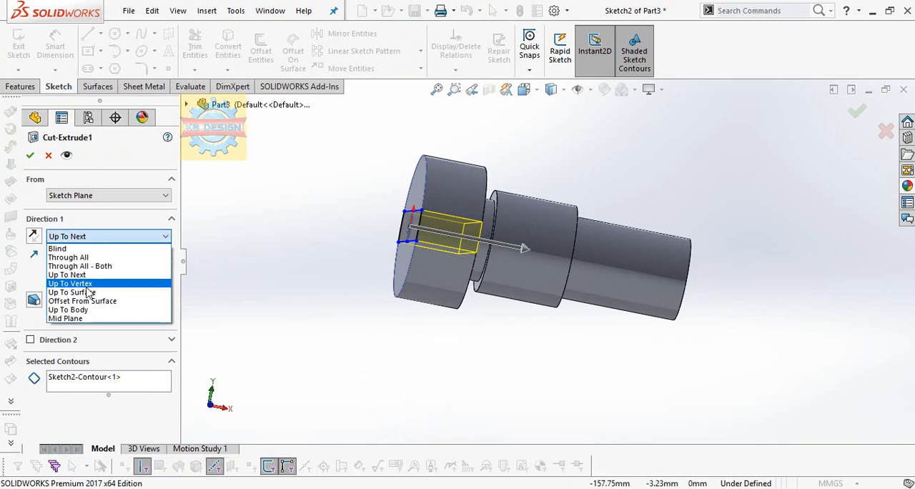
left_click(89, 293)
middle_click_drag(422, 386, 460, 207)
left_click(85, 237)
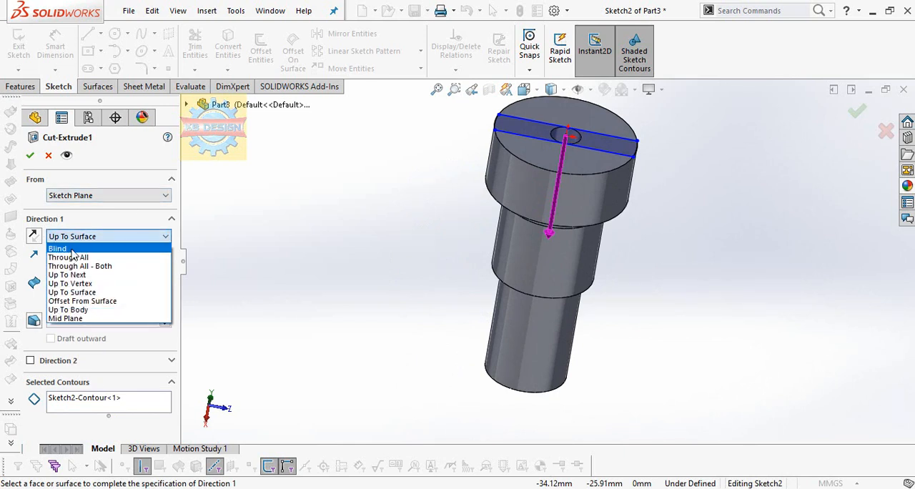
left_click(72, 249)
type("23")
key("Return")
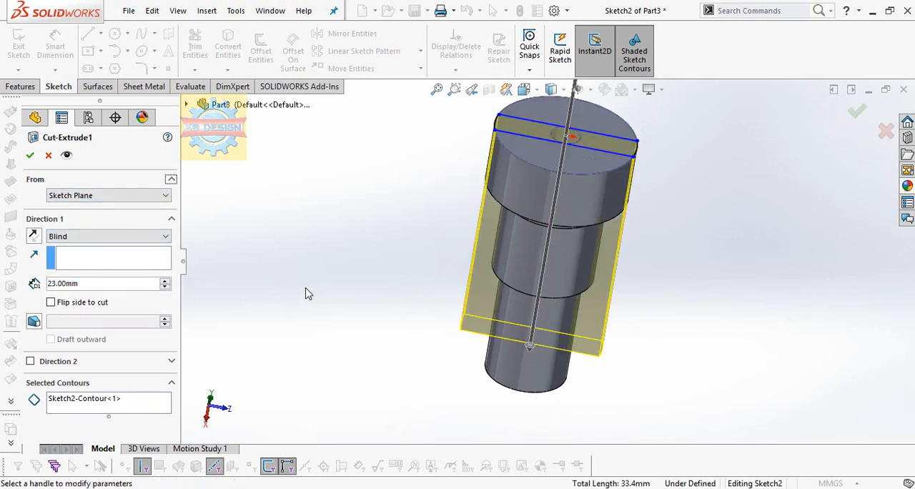
type("1.5")
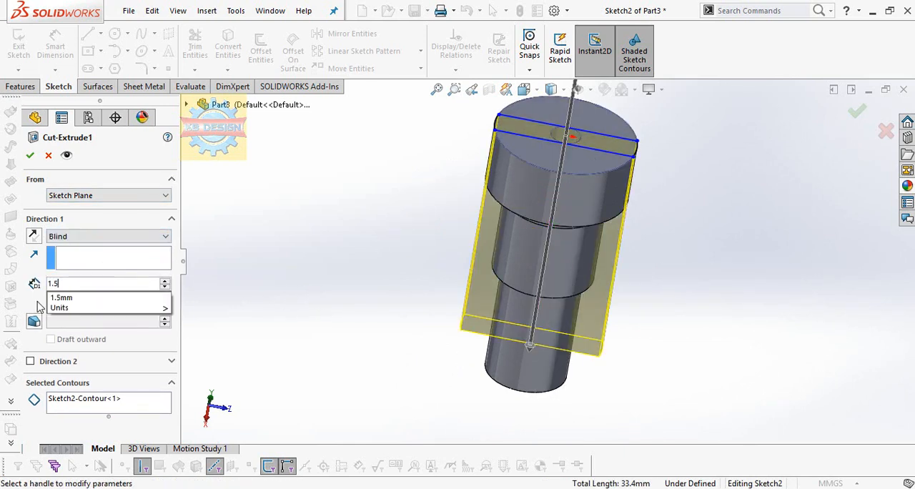
key("Return")
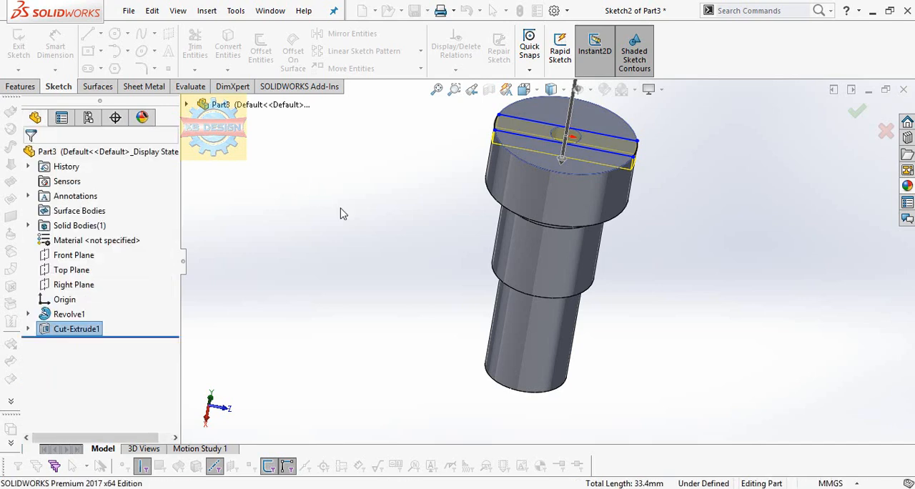
Open the revolved body's base sketch for editing and examine its dimensions
middle_click_drag(422, 253, 415, 318)
right_click(65, 330)
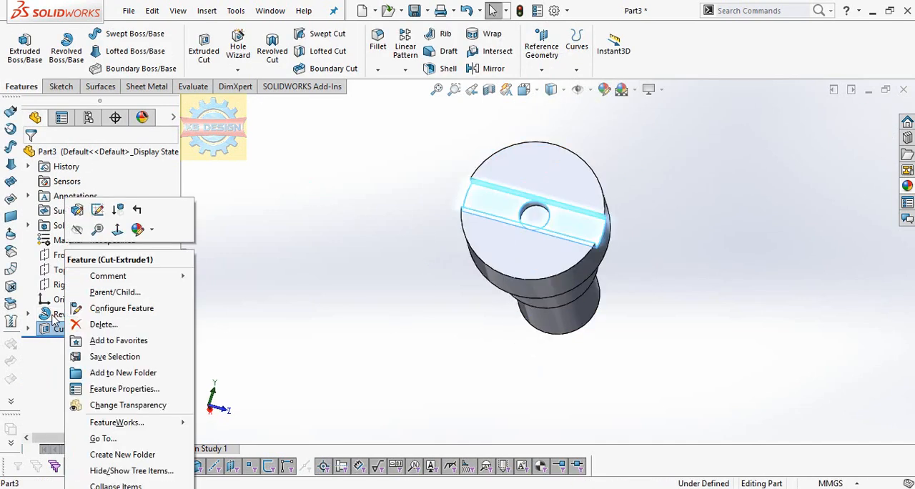
right_click(69, 313)
left_click(95, 208)
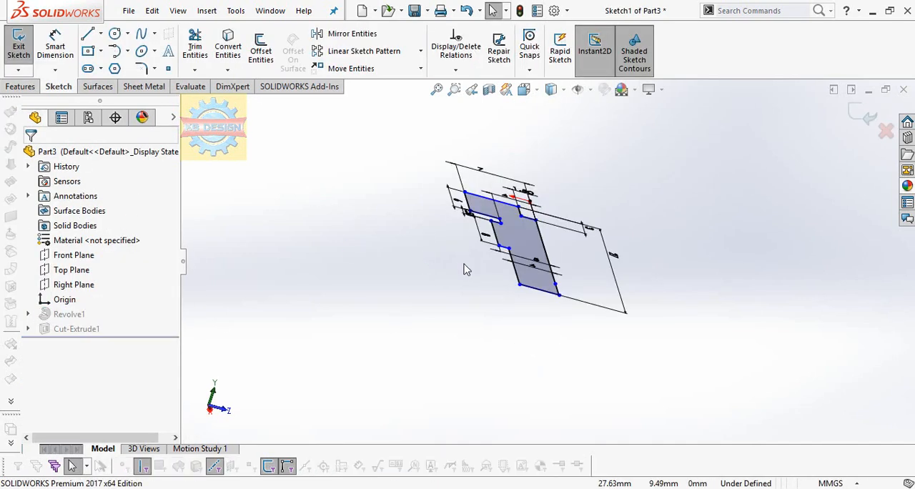
mouse_move(466, 267)
middle_mouse_down()
mouse_move(439, 307)
mouse_move(439, 335)
mouse_move(398, 419)
middle_mouse_up()
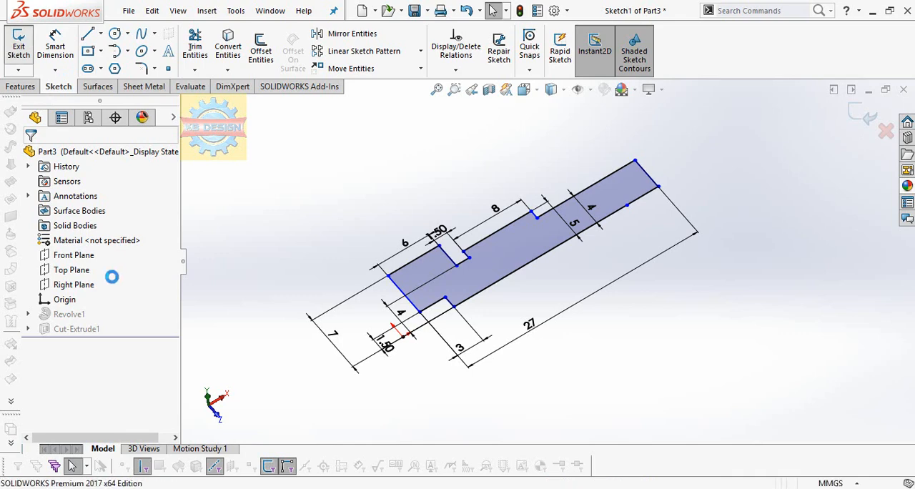
Edit the head's slot cut to a blind depth of 3 mm
right_click(80, 331)
left_click(112, 211)
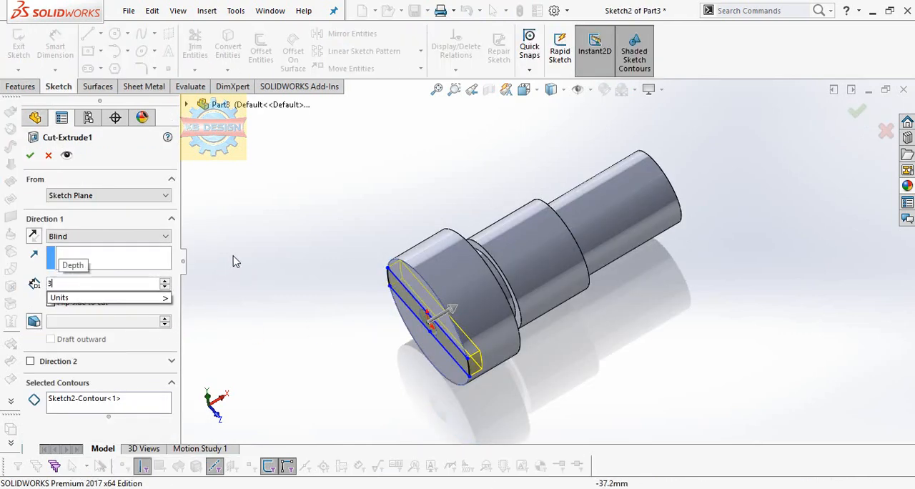
left_click(30, 155)
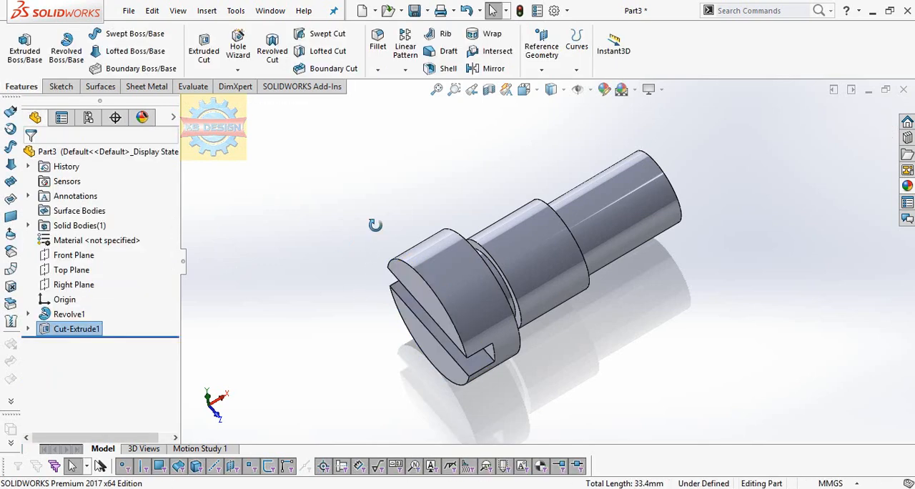
middle_click_drag(372, 222, 339, 322)
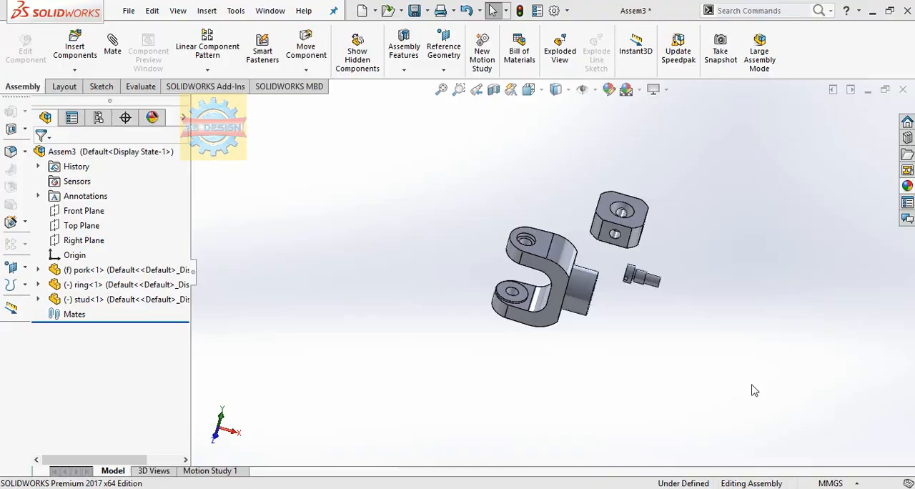
Add a second instance of the pork fork component to the assembly, beside the fixed one
left_click(100, 271)
left_click(351, 264)
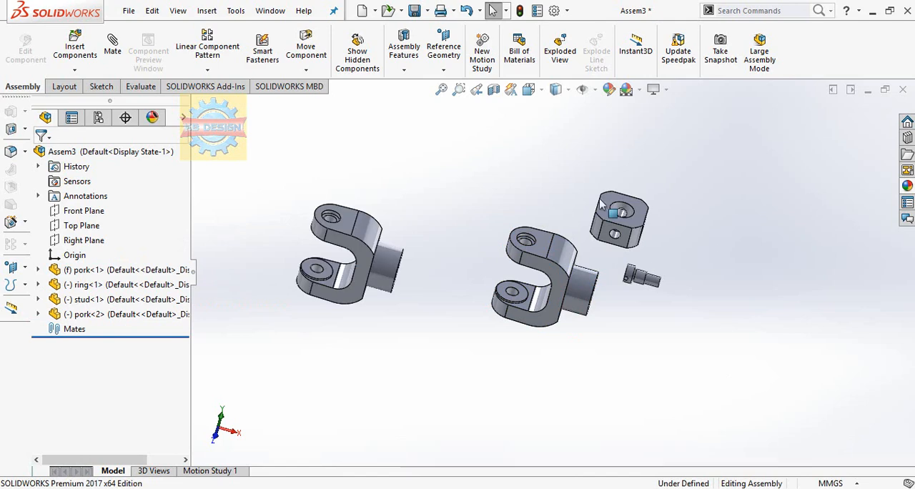
right_click(126, 273)
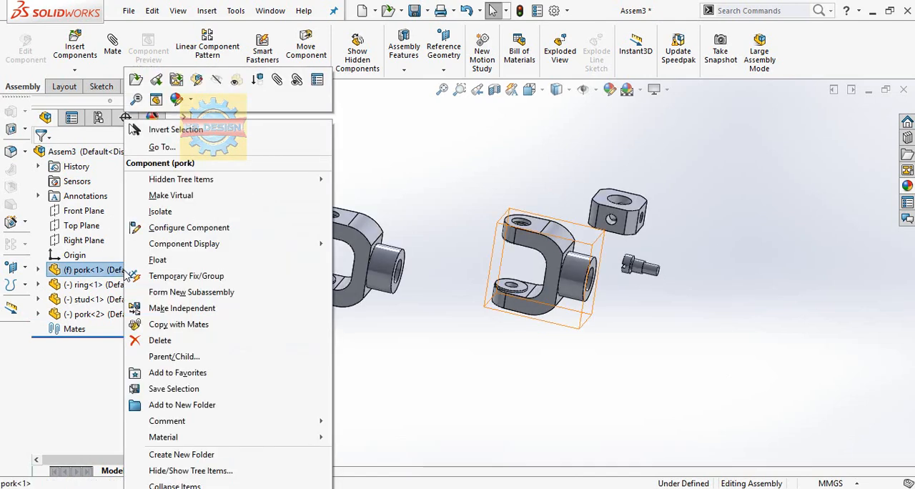
left_click(467, 374)
Add a concentric mate between the ring's cross hole and the hole in the fixed fork's lower arm
scroll(553, 245, "up", 2)
left_click(641, 228)
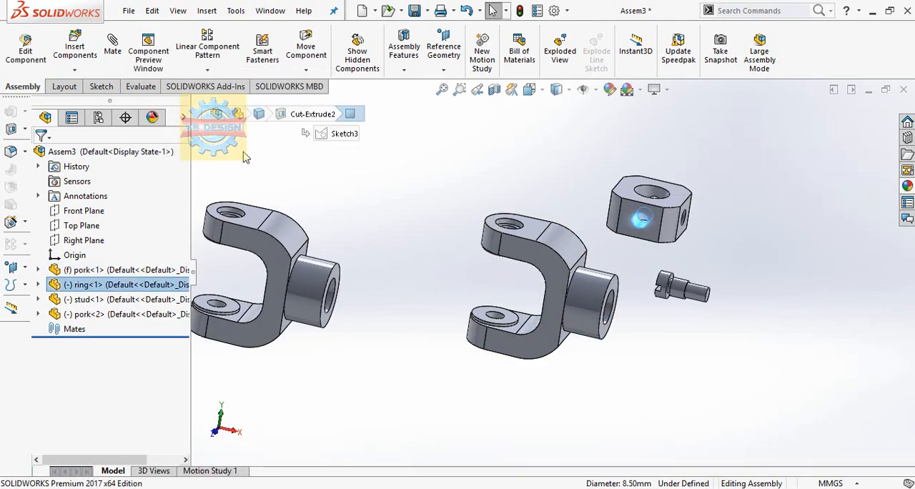
left_click(108, 52)
left_click(498, 319)
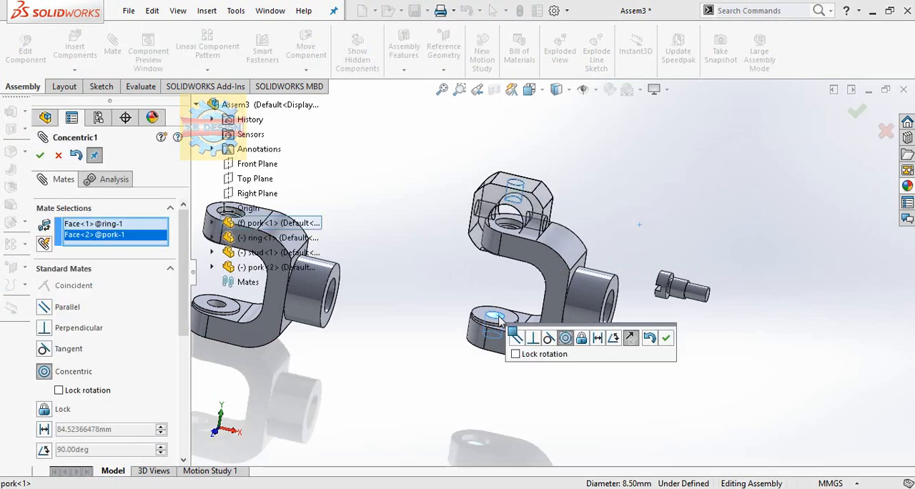
left_click(665, 340)
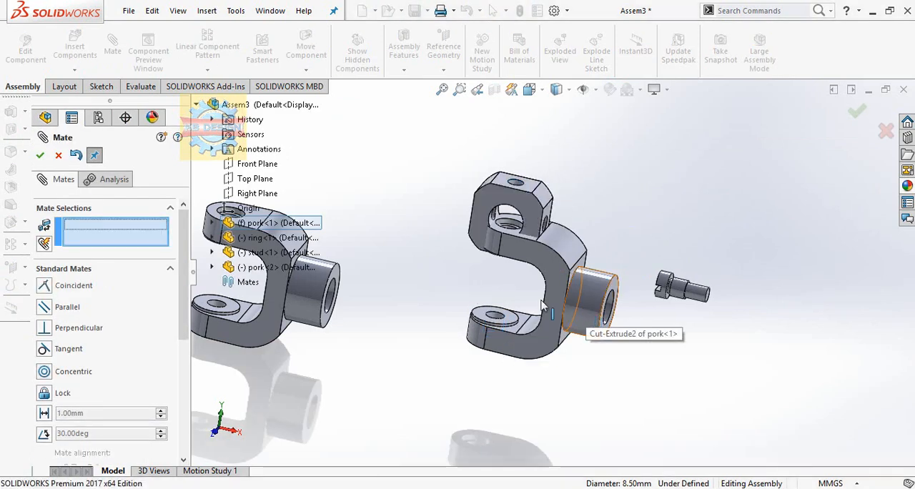
Mate the ring's flat face coincident with the raised boss face on the fixed fork's lower arm
middle_click_drag(541, 306, 497, 393)
scroll(508, 251, "down", 5)
left_click(513, 245)
left_click(471, 385)
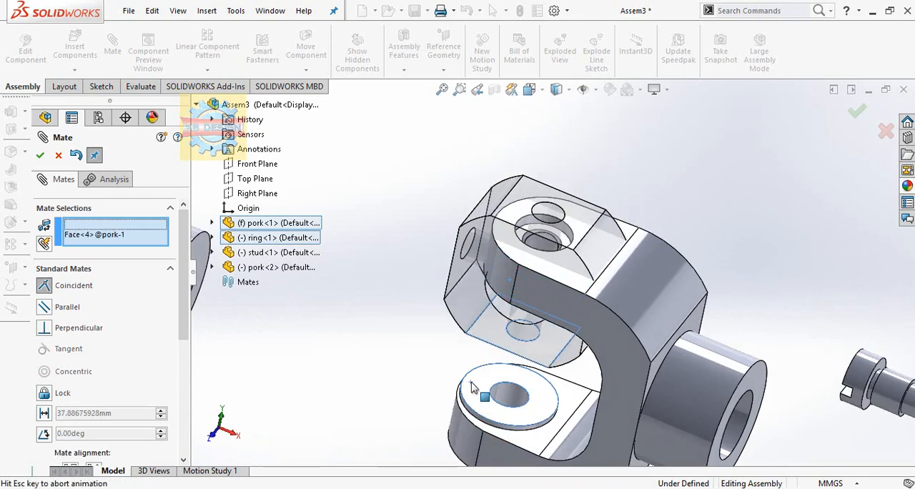
left_click(649, 416)
middle_click_drag(536, 291, 550, 313)
scroll(551, 310, "up", 4)
scroll(661, 305, "down", 2)
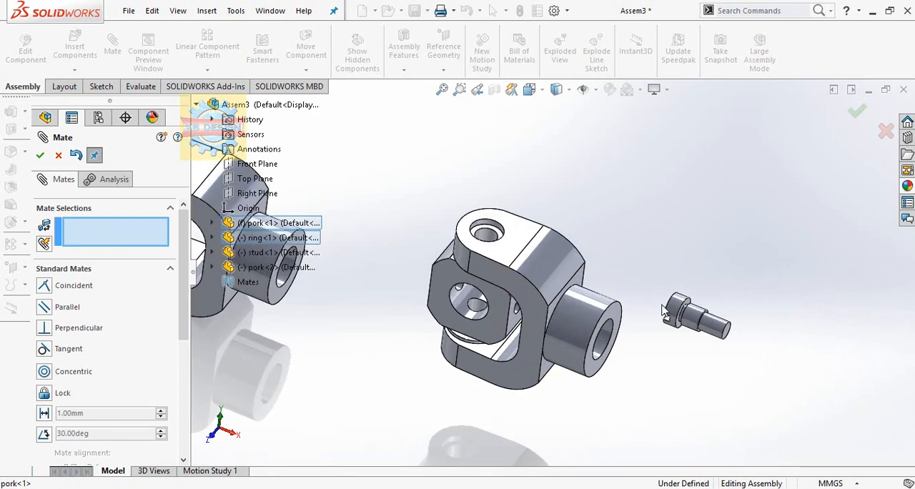
Add a concentric mate between the second fork's arm hole and the ring's free cross hole
mouse_move(497, 316)
left_mouse_down()
mouse_move(531, 299)
mouse_move(500, 304)
left_mouse_up()
scroll(401, 300, "up", 3)
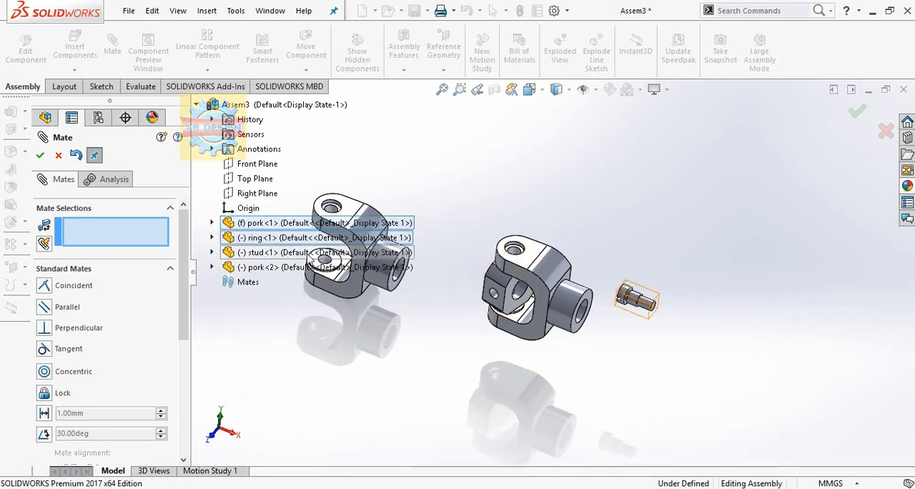
scroll(349, 261, "down", 2)
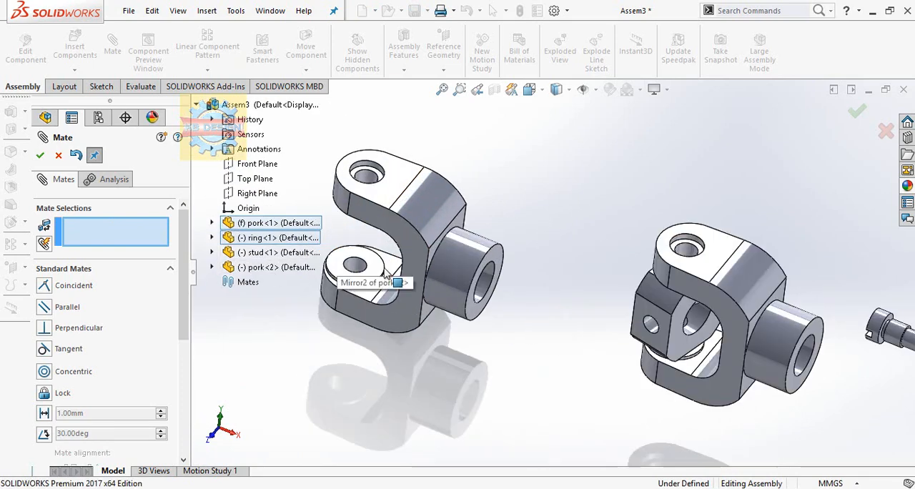
left_click(379, 202)
left_click(647, 327)
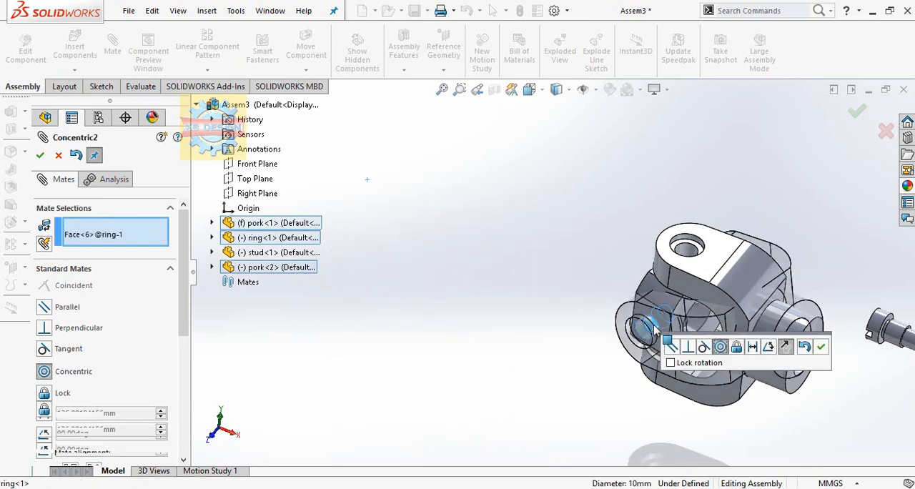
left_click(786, 348)
left_click(785, 348)
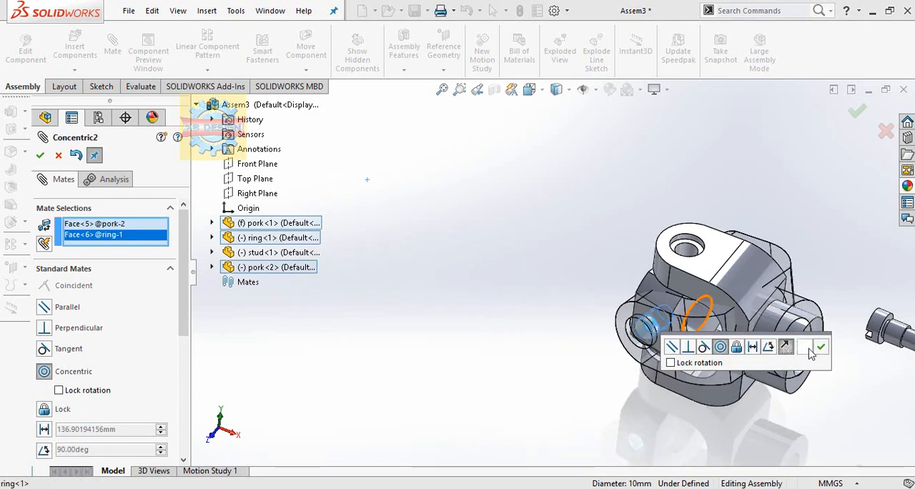
left_click(821, 346)
Mate the second fork's inner boss face coincident with the adjacent flat face of the ring
left_click_drag(785, 326, 541, 337)
scroll(701, 275, "down", 5)
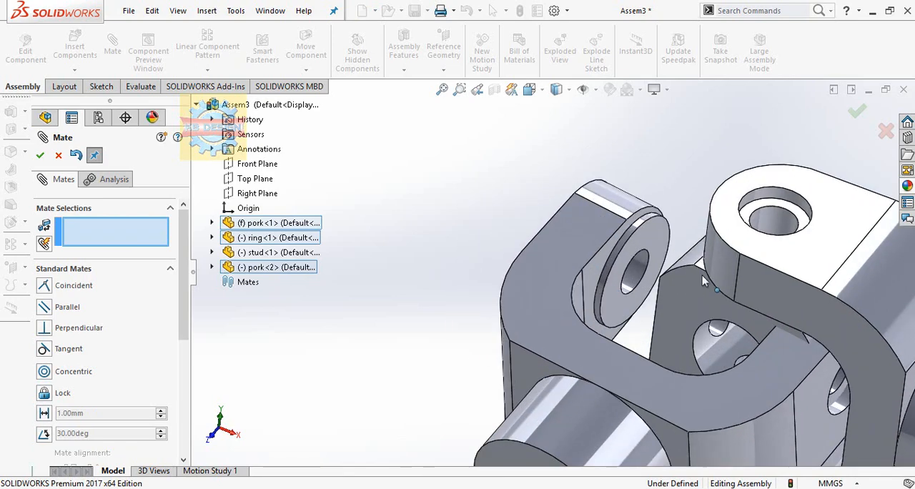
left_click(698, 275)
middle_click_drag(697, 275, 666, 284)
left_click(667, 283)
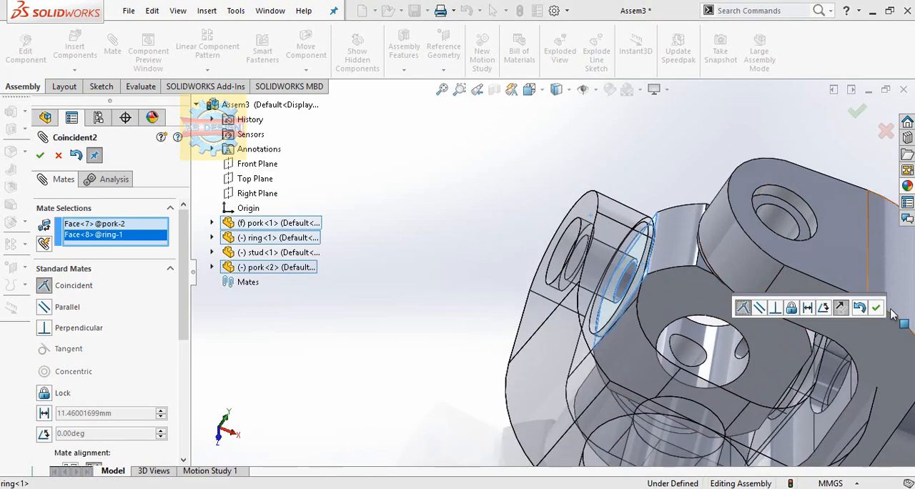
left_click(875, 308)
scroll(601, 328, "up", 5)
left_click_drag(598, 322, 379, 236)
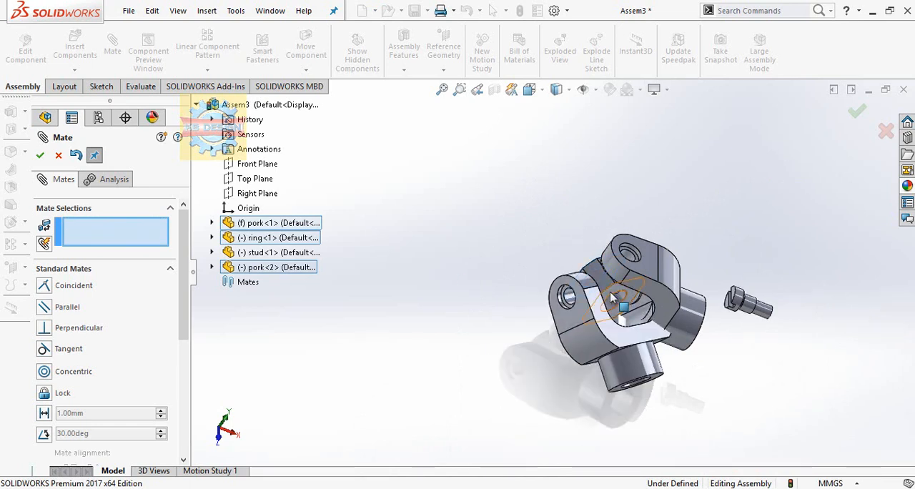
Swing the second fork around the ring to test the joint's movement
left_click_drag(611, 293, 460, 158)
scroll(638, 317, "up", 2)
middle_click_drag(638, 322, 539, 295)
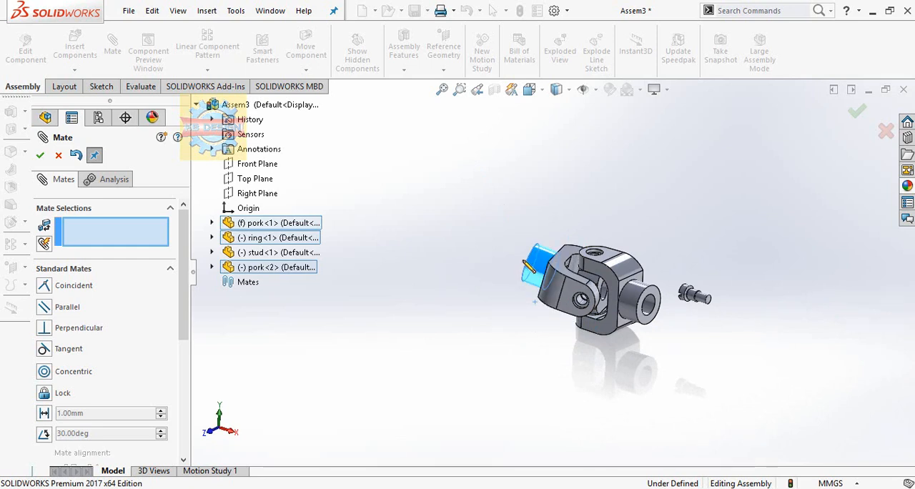
middle_click_drag(529, 266, 653, 280)
Add three more instances of the stud component to the assembly
left_click_drag(131, 304, 422, 332, "ctrl")
left_click_drag(476, 212, 477, 211, "ctrl")
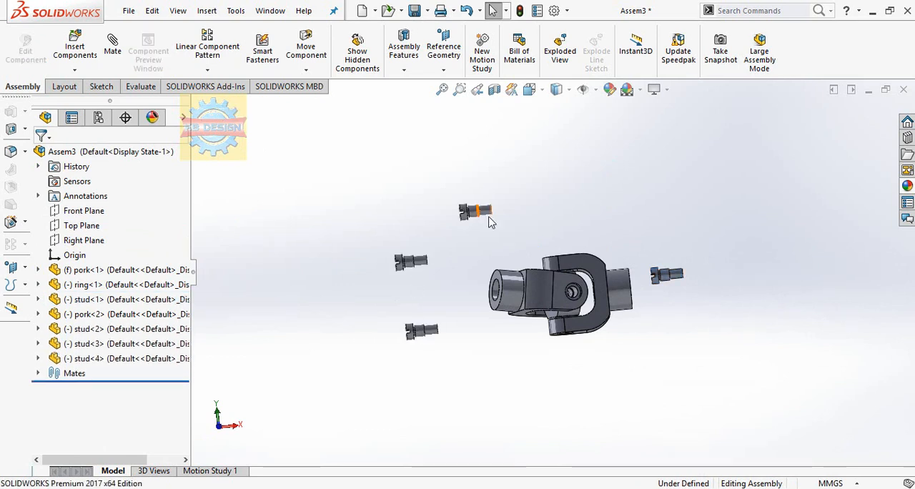
scroll(489, 216, "down", 3)
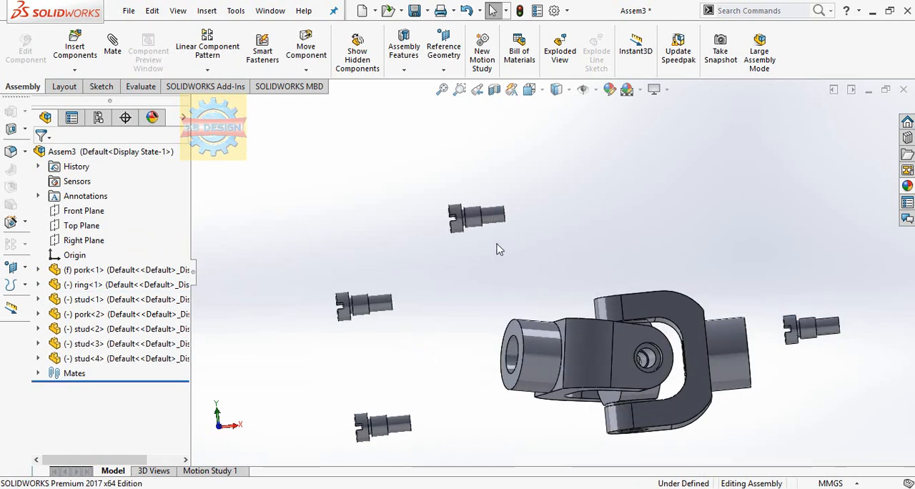
Mate the first stud's shank concentric with the second fork's counterbored hole, using flipped alignment
left_click(825, 333)
left_click(113, 45)
scroll(589, 341, "down", 3)
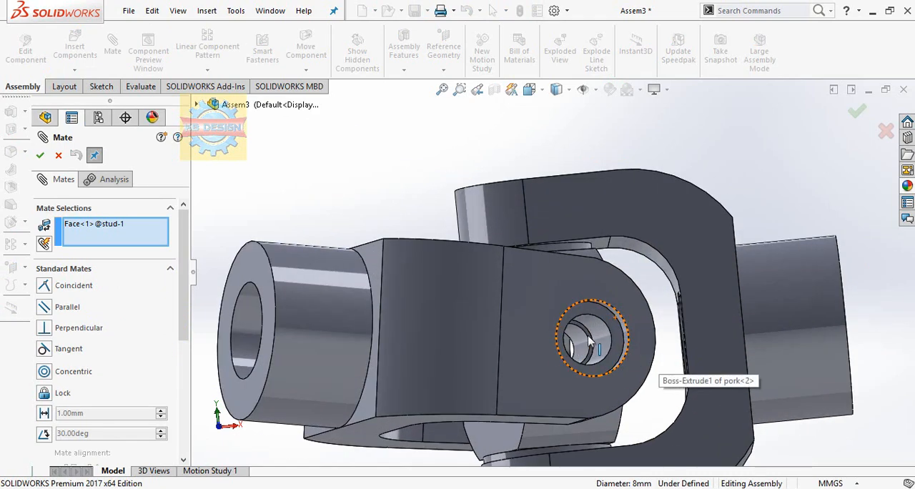
left_click(590, 341)
left_click(736, 361)
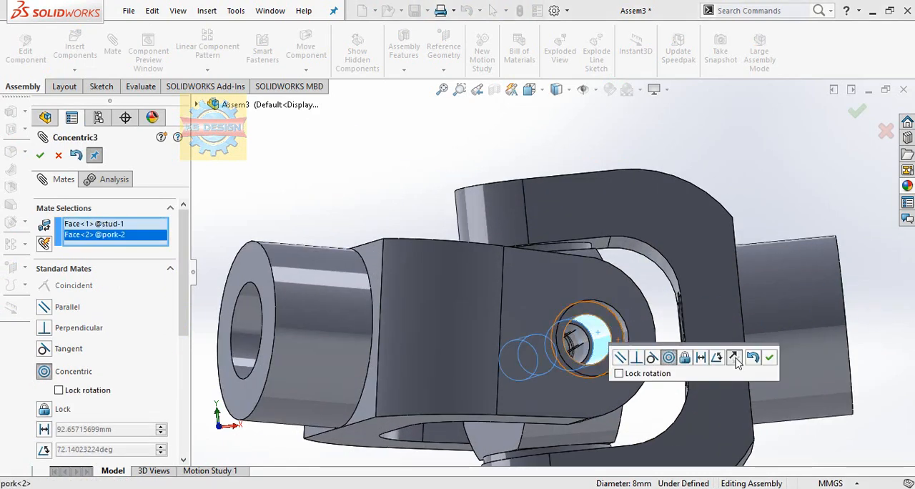
scroll(656, 419, "up", 6)
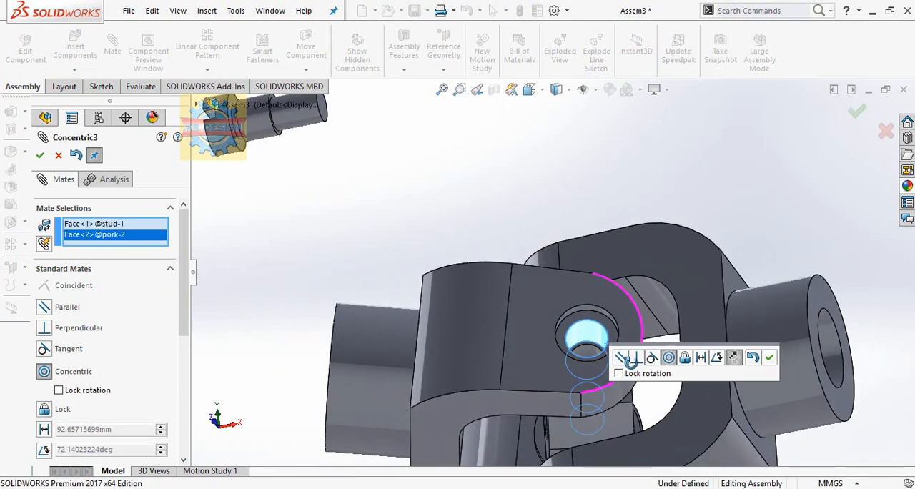
middle_click_drag(558, 372, 622, 397)
left_click(768, 358)
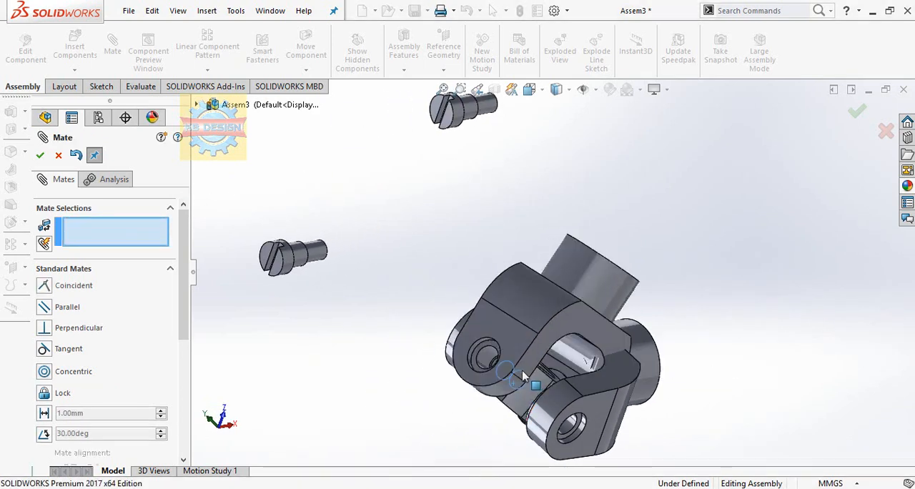
Pull the first stud out of its hole and mate its head's underside coincident with the second fork's counterbore seat
scroll(477, 373, "up", 1)
right_click(507, 333)
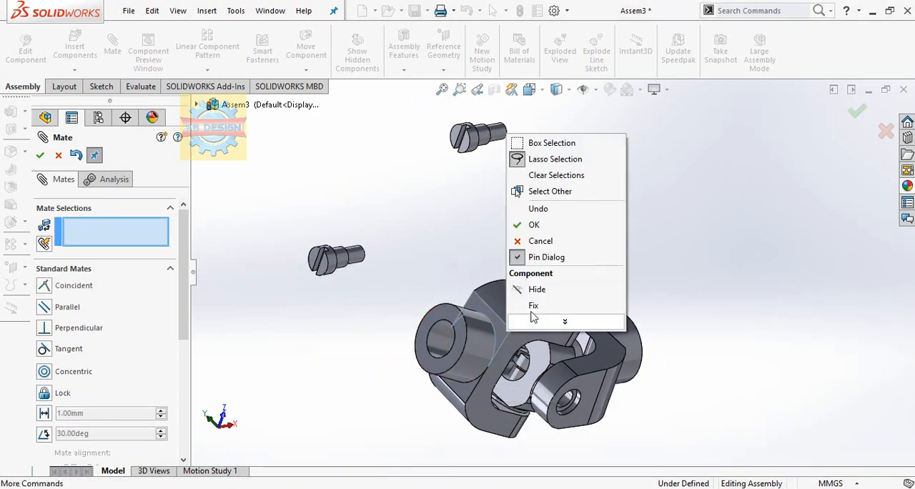
left_click(533, 306)
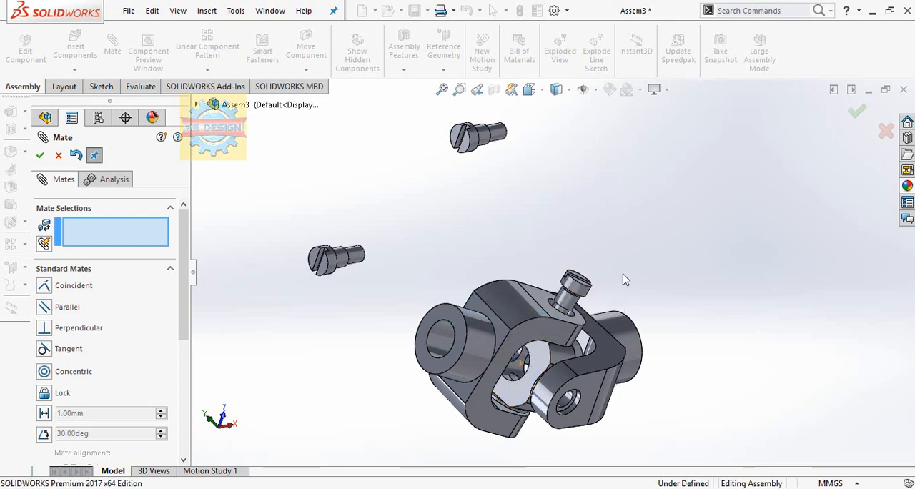
scroll(623, 279, "down", 5)
left_click(551, 279)
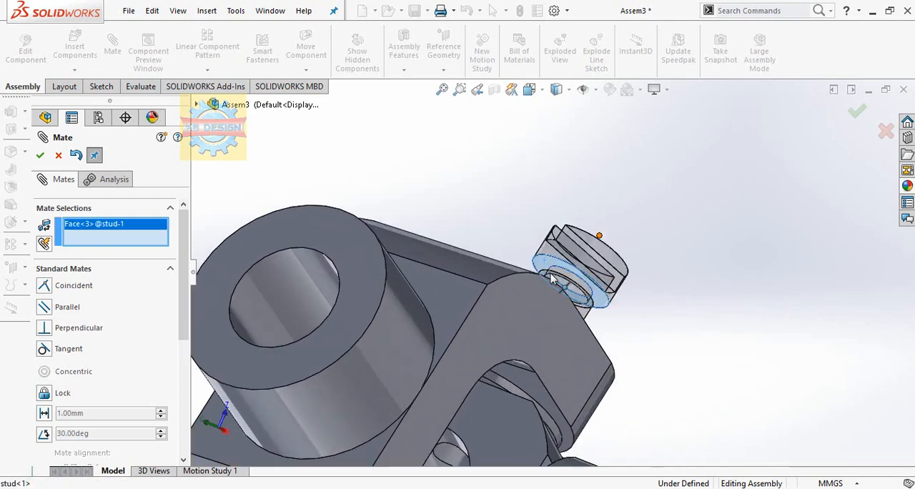
middle_click_drag(552, 278, 520, 325)
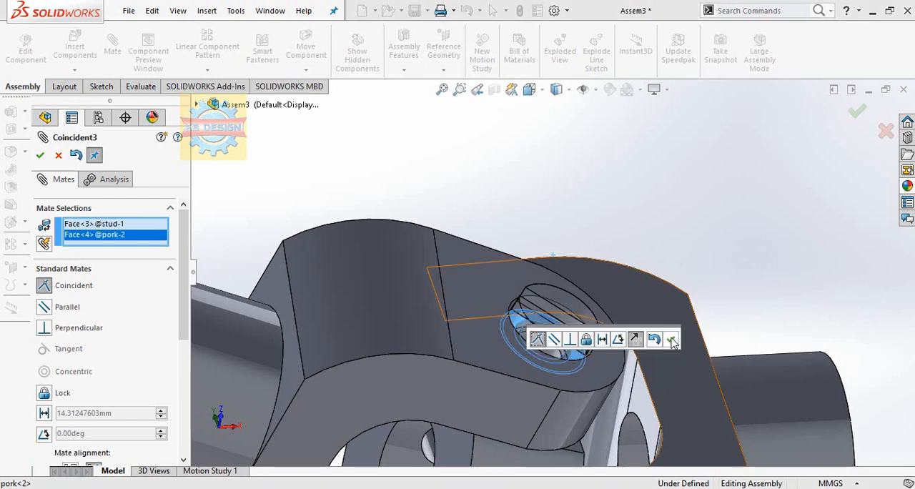
left_click(673, 342)
Mate the shank of the fourth stud instance concentric with the fixed fork's counterbored arm hole
scroll(672, 343, "up", 4)
left_click(338, 203)
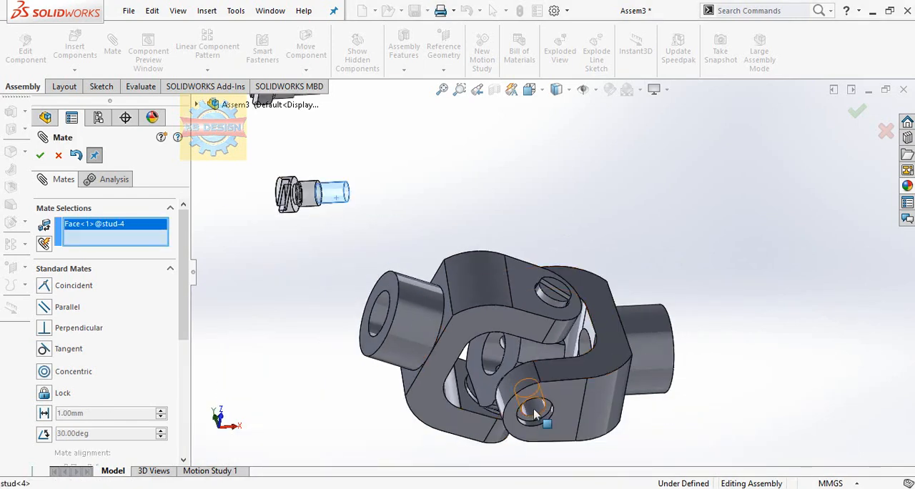
left_click(527, 400)
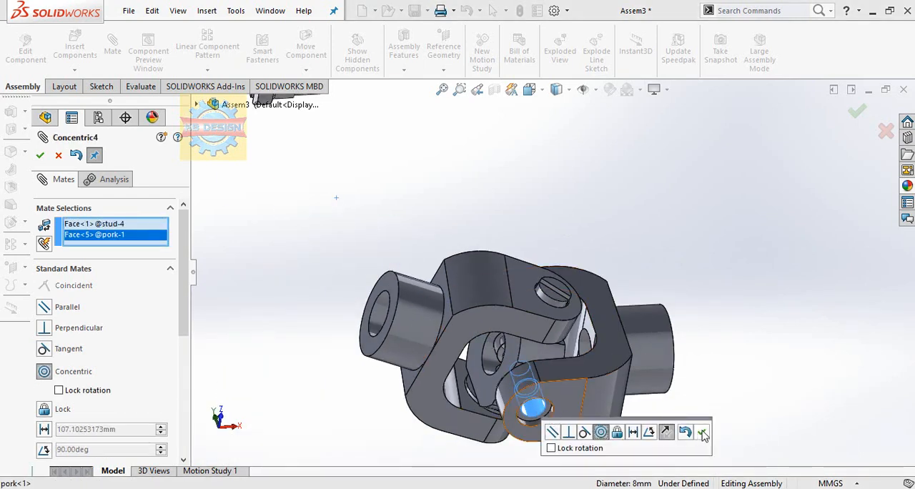
left_click(704, 433)
Pull the fourth stud instance out of its hole and seat its head's underside coincident with the fixed fork's counterbore face
middle_click_drag(508, 373, 483, 365)
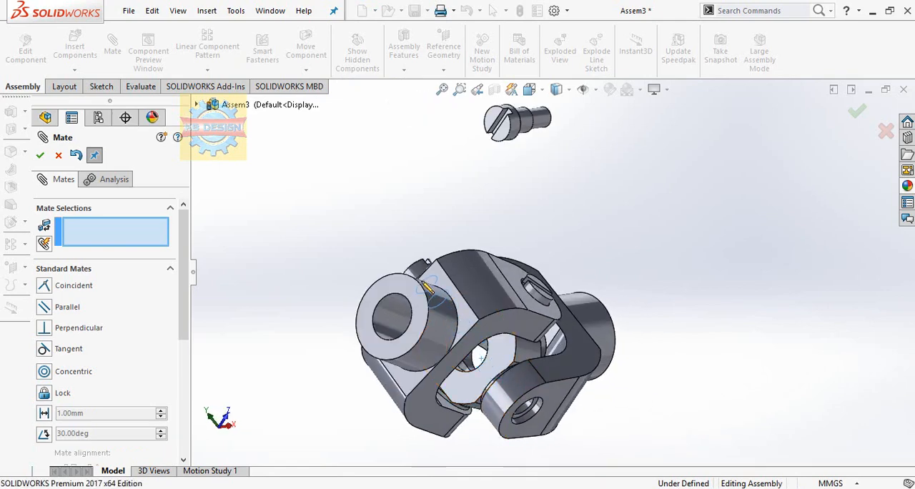
middle_click_drag(427, 286, 261, 226)
scroll(364, 250, "down", 3)
left_click(355, 245)
left_click(339, 187)
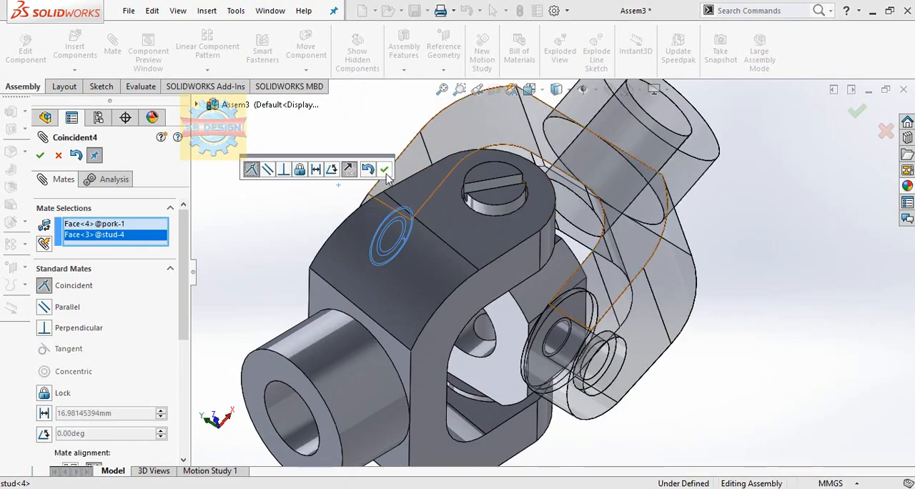
left_click(387, 171)
Mate the shank of the second stud instance concentric with the hole in the fixed fork's other arm
scroll(496, 293, "up", 5)
left_click(382, 296)
middle_click_drag(601, 317, 561, 301)
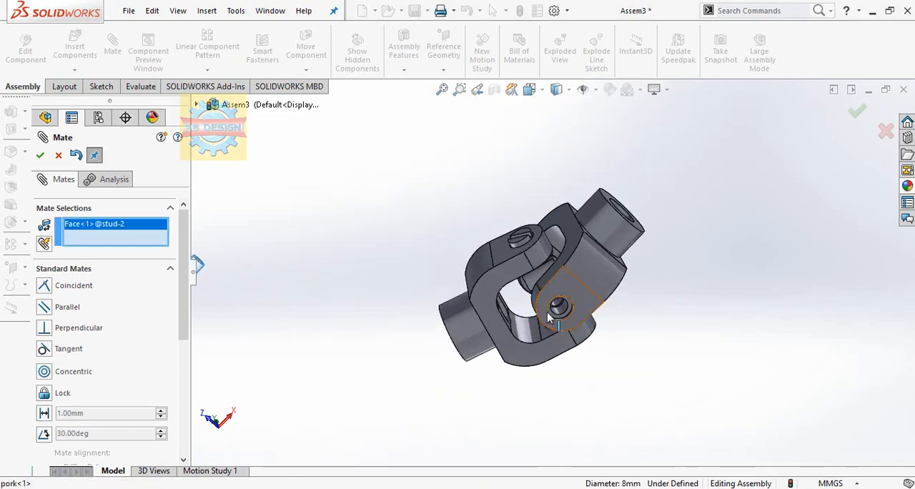
left_click(557, 309)
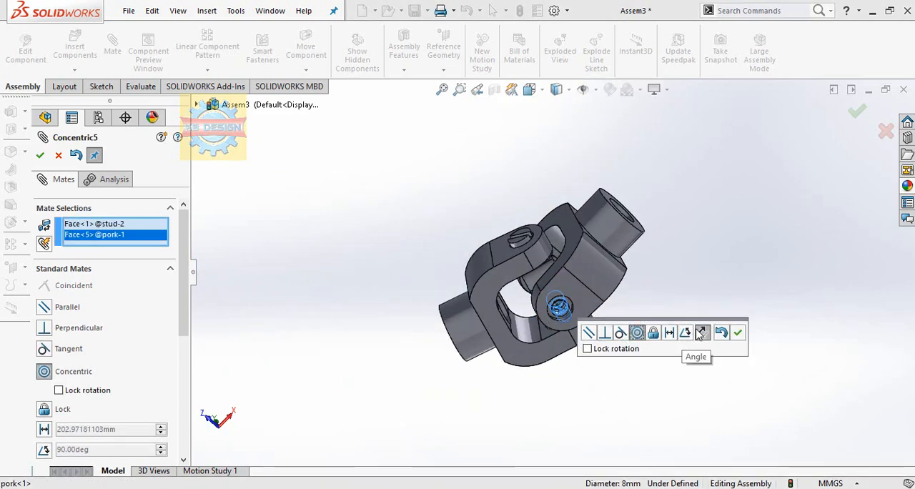
left_click(738, 333)
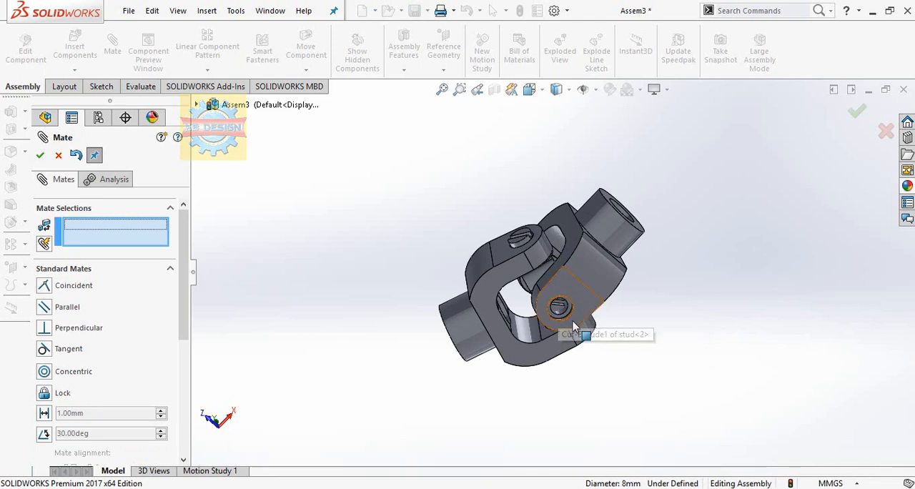
Pull the second stud instance out of its hole and mate its head's underside coincident with the first fork's counterbore seat
scroll(564, 314, "down", 5)
left_click_drag(536, 259, 611, 391)
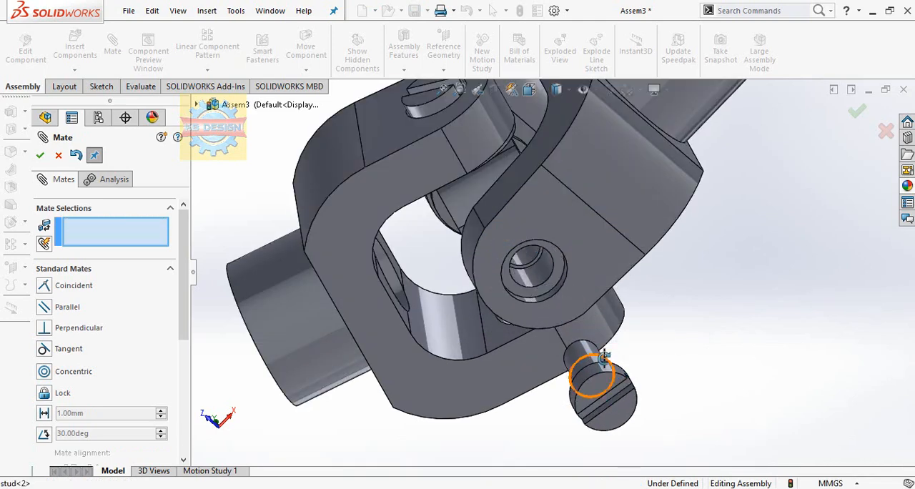
middle_click_drag(605, 357, 541, 282)
left_click(626, 381)
scroll(619, 380, "up", 5)
scroll(539, 284, "down", 5)
left_click(542, 279)
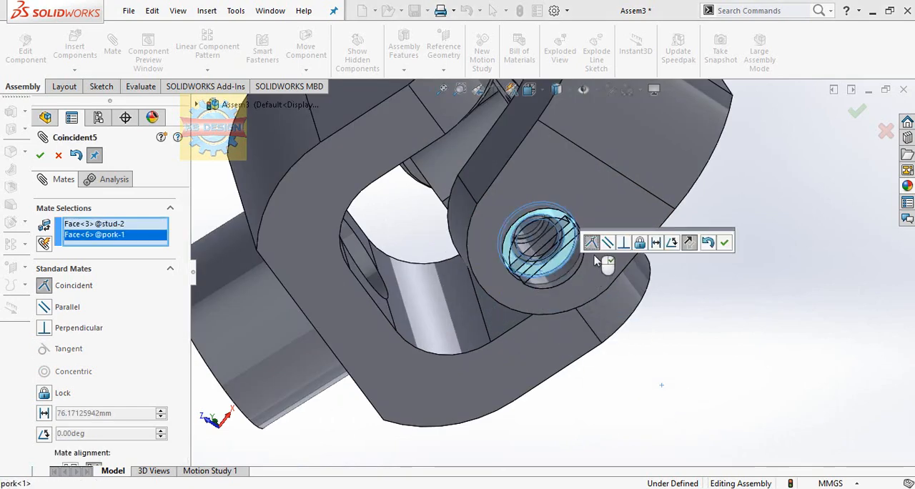
left_click(726, 245)
Mate the shank of the third stud instance concentric with the open arm hole of the second fork
scroll(636, 306, "up", 5)
middle_click_drag(637, 306, 352, 341)
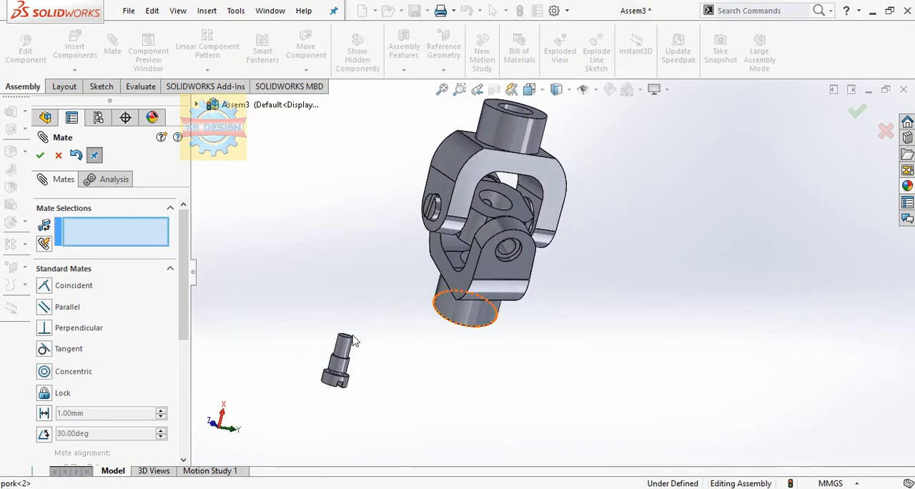
scroll(509, 259, "down", 3)
left_click(525, 245)
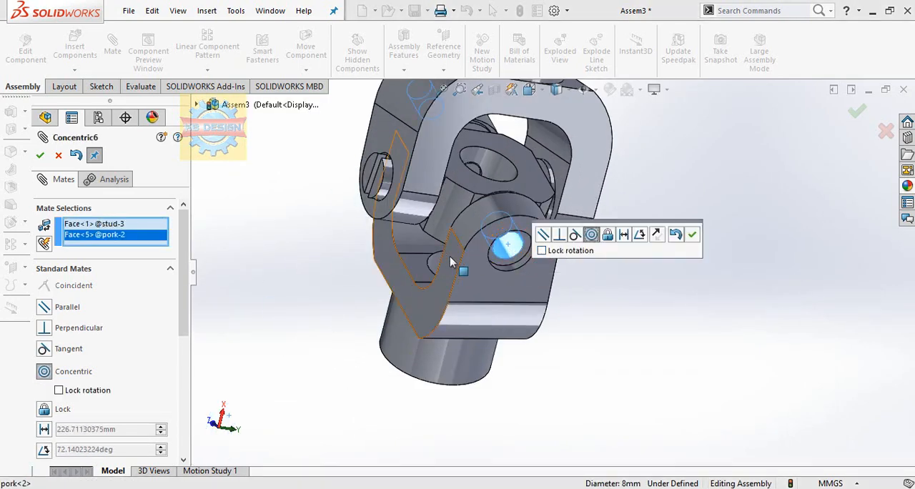
middle_click_drag(511, 249, 482, 311)
scroll(483, 311, "up", 3)
left_click(696, 237)
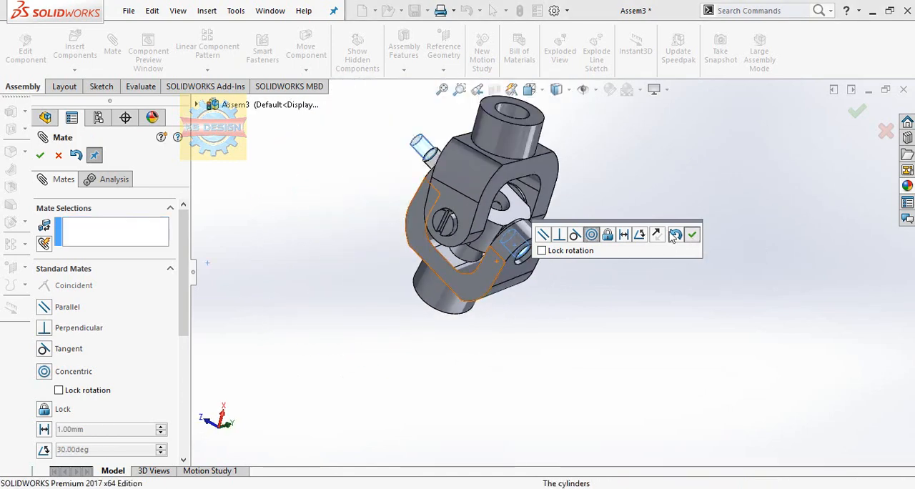
Pull the third stud instance clear of its hole, seat its head's underside coincident with the second fork's counterbore face, and finish mating
middle_click_drag(561, 278, 565, 298)
scroll(561, 303, "down", 5)
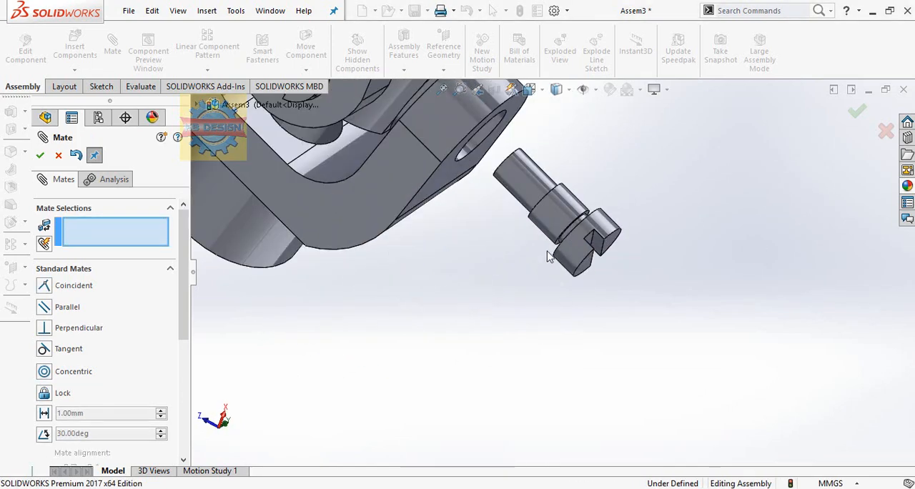
middle_click_drag(548, 255, 601, 221)
left_click(587, 212)
scroll(582, 271, "up", 6)
middle_click_drag(557, 262, 596, 248)
scroll(598, 247, "down", 6)
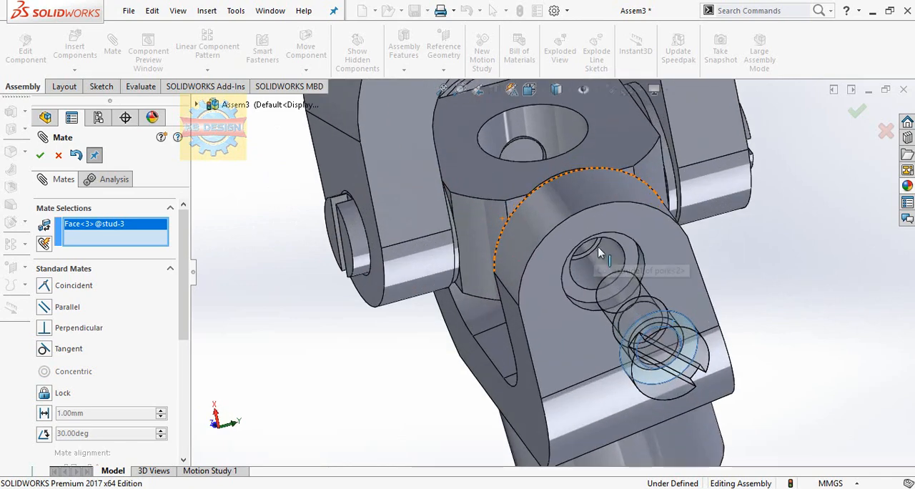
left_click(570, 282)
left_click(832, 310)
scroll(326, 235, "up", 5)
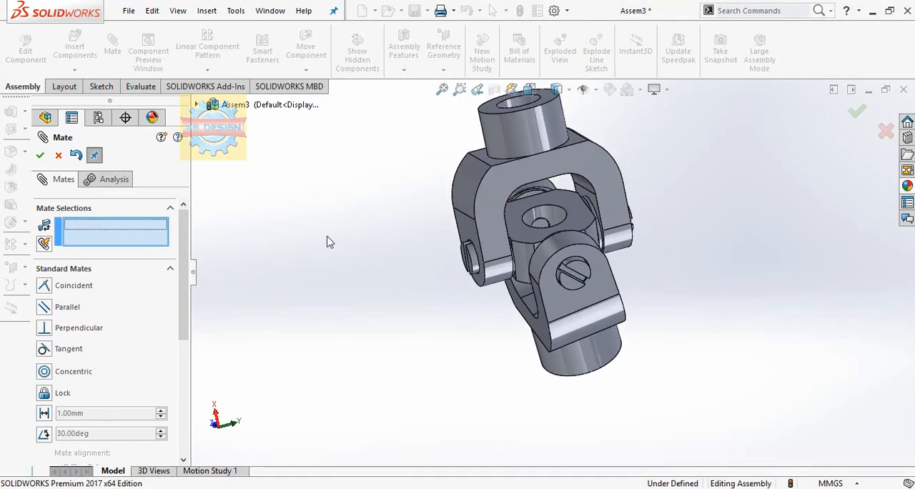
left_click(60, 157)
Examine the assembled universal joint and its seated studs from several sides
scroll(507, 333, "up", 3)
middle_click_drag(506, 286, 418, 234)
scroll(558, 216, "down", 2)
middle_click_drag(558, 216, 566, 72)
scroll(643, 232, "up", 1)
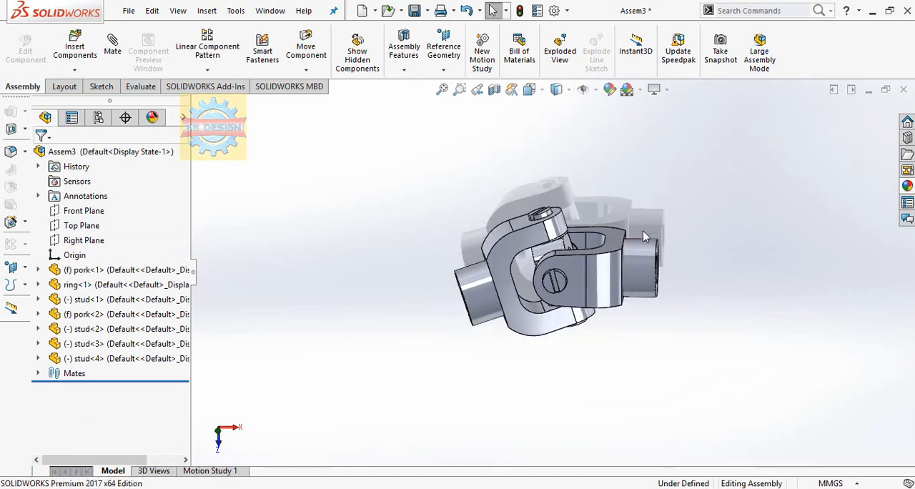